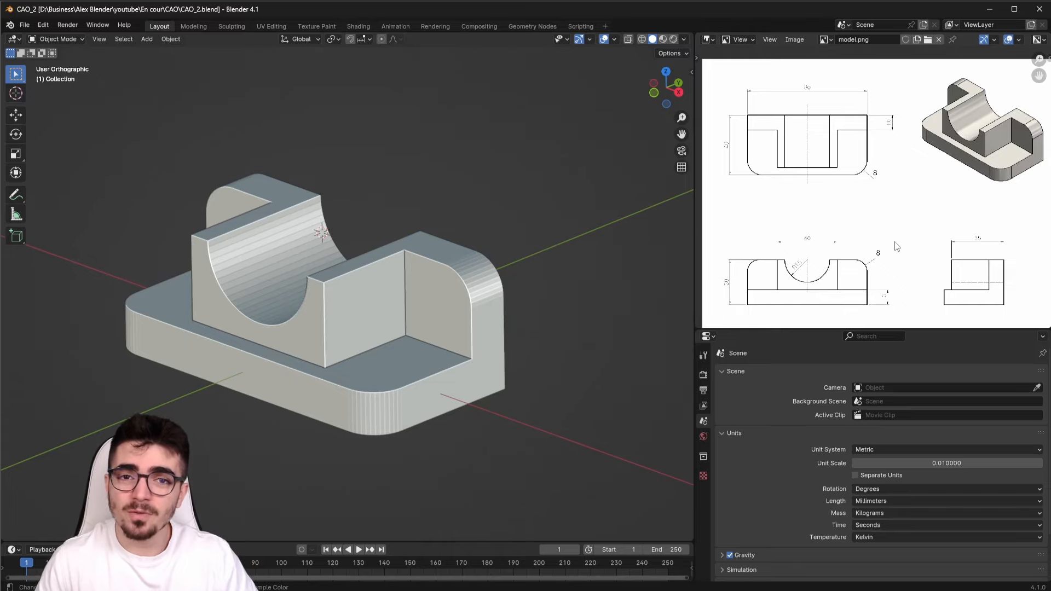
# Start a new file with the default cube scene, then make the outliner taller and widen the editor column beside the 3D viewport
pyautogui.click(25, 25)
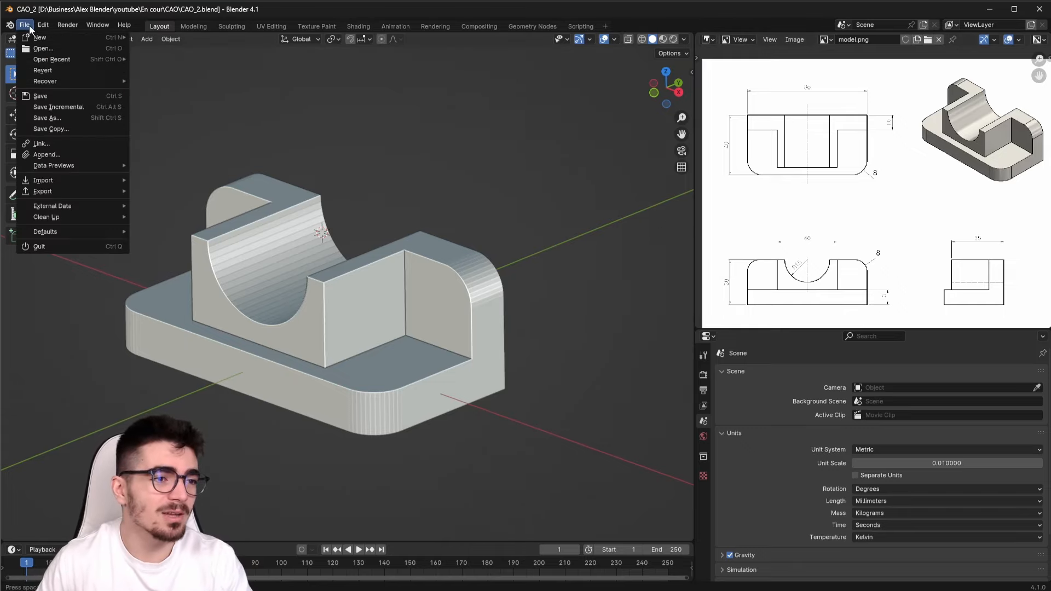
pyautogui.moveTo(44, 35)
pyautogui.click(185, 32)
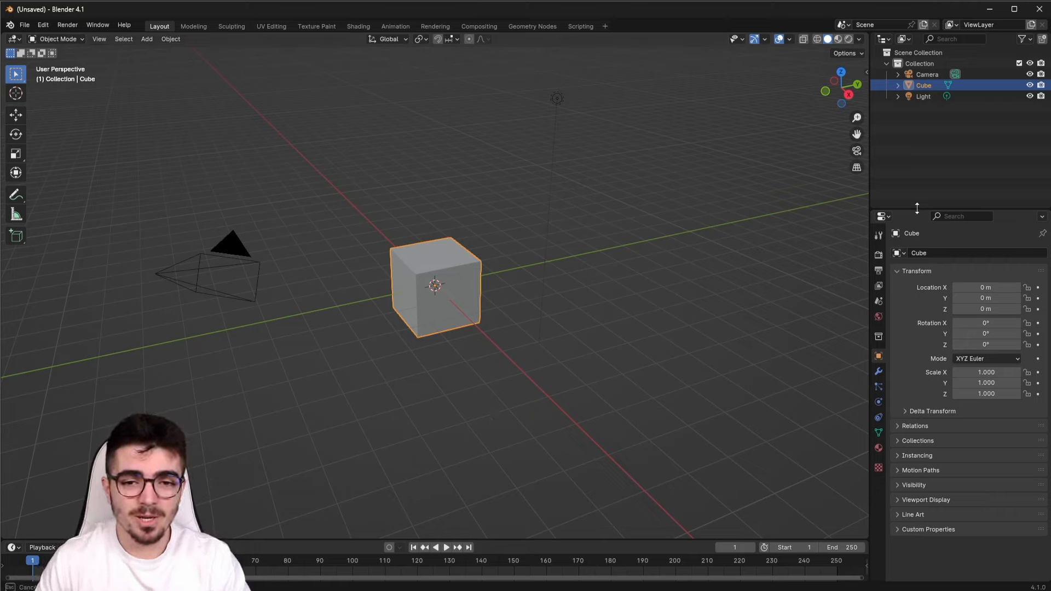
pyautogui.moveTo(917, 208); pyautogui.dragTo(891, 341)
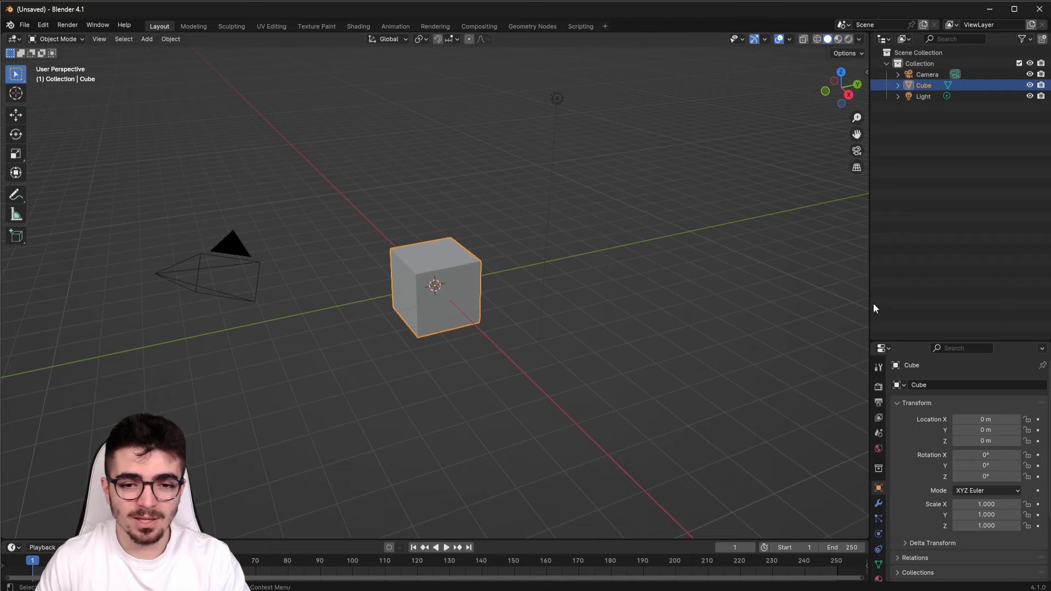
pyautogui.moveTo(874, 305); pyautogui.dragTo(690, 307)
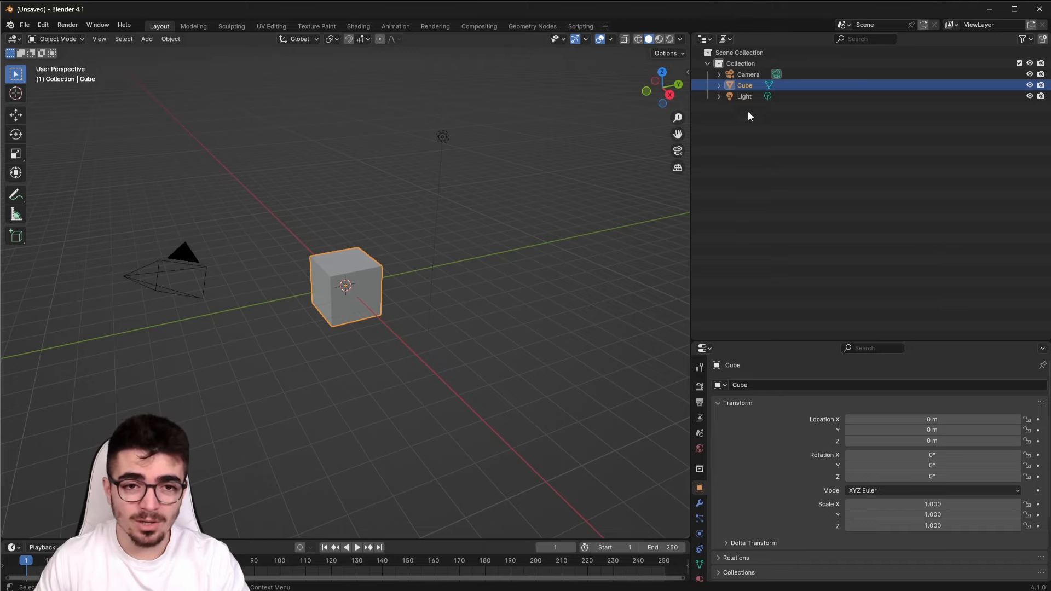
pyautogui.click(748, 74)
pyautogui.click(748, 85)
pyautogui.click(750, 74)
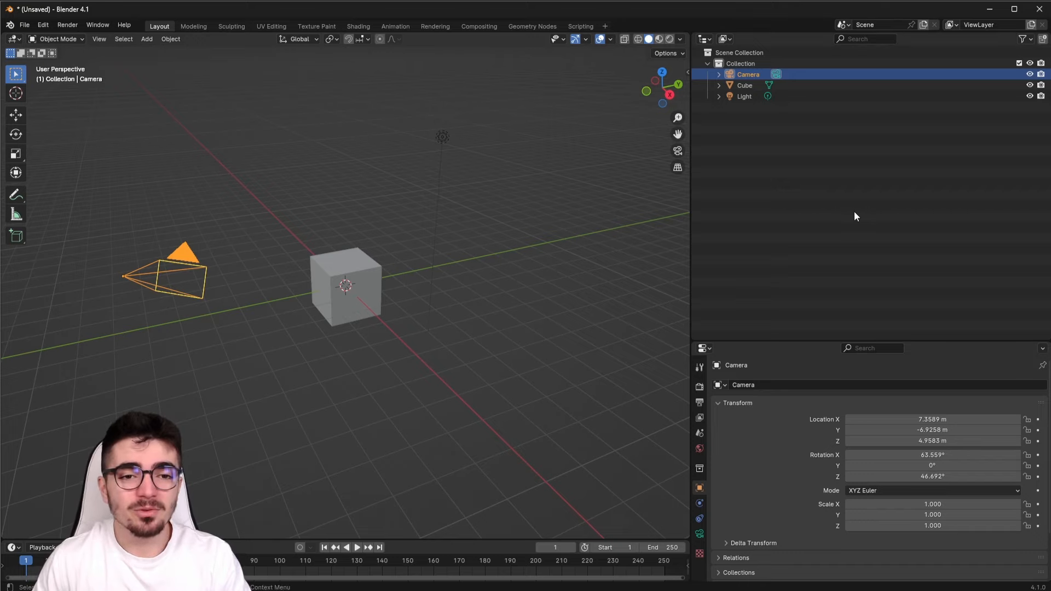
# Change the outliner area into an Image Editor and open the reference drawing model.png in it
pyautogui.click(706, 42)
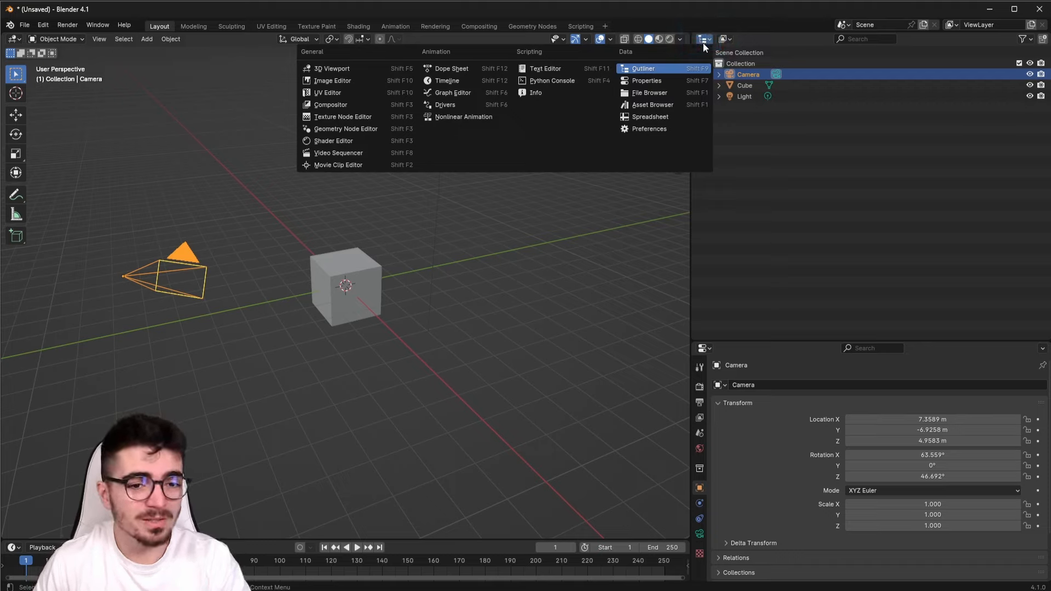
pyautogui.click(334, 81)
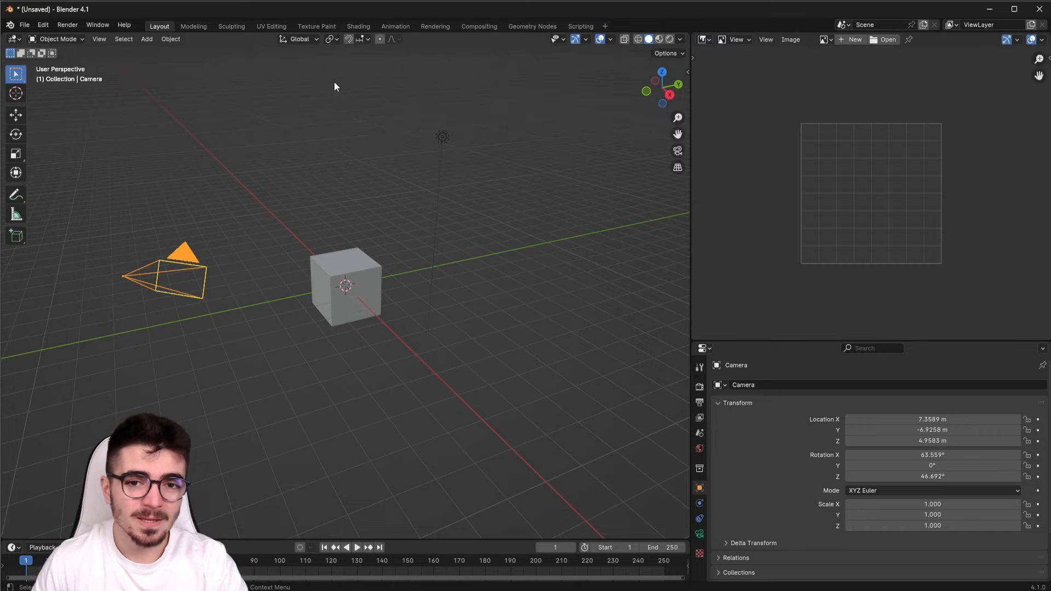
pyautogui.click(887, 42)
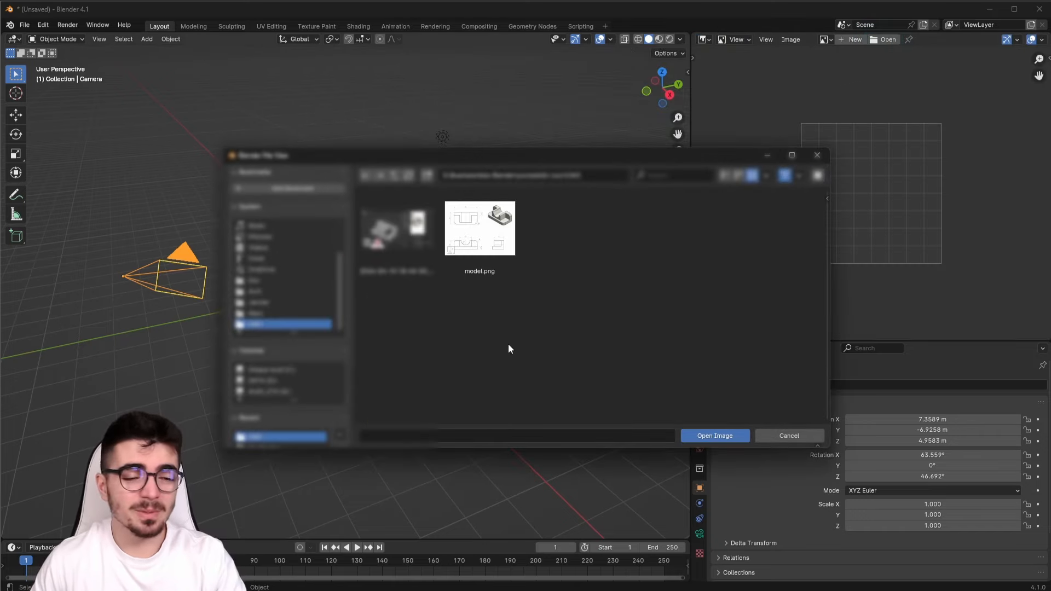
pyautogui.doubleClick(482, 230)
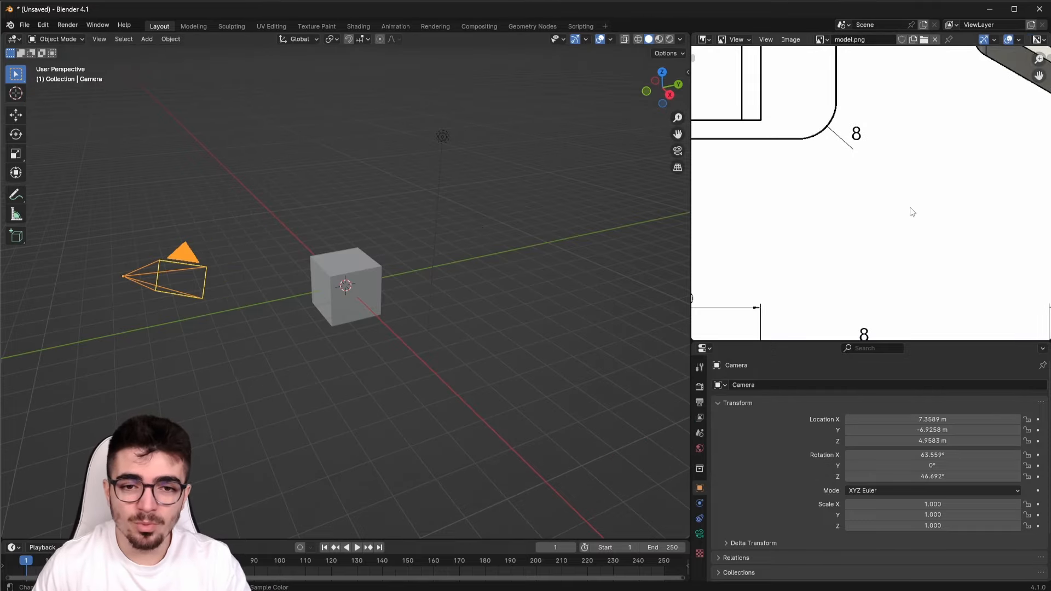
pyautogui.scroll(-4, 912, 213)
pyautogui.scroll(3, 910, 213)
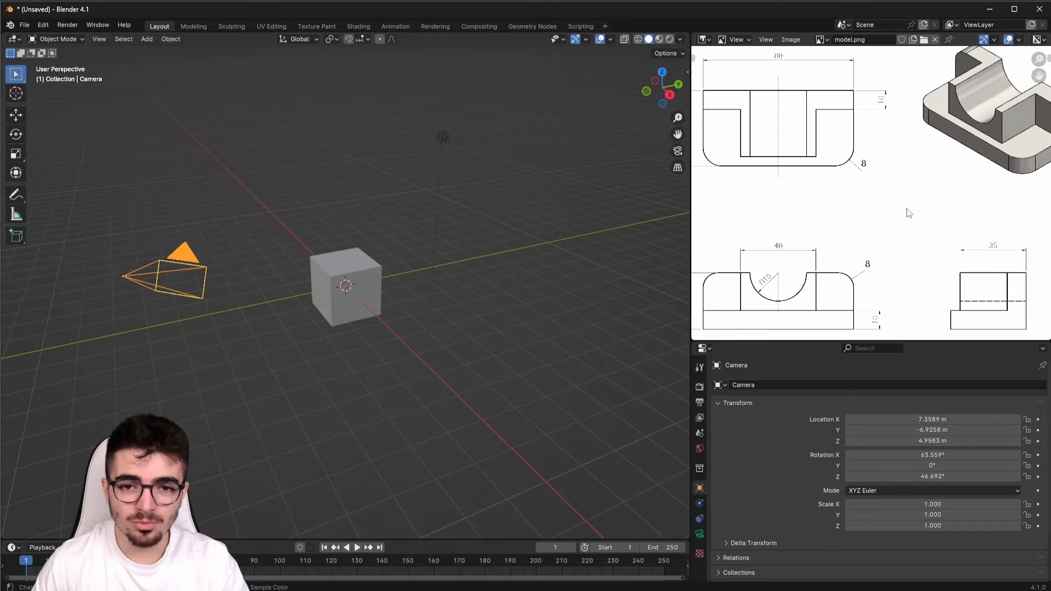
pyautogui.scroll(-1, 907, 210)
pyautogui.moveTo(900, 184)
pyautogui.mouseDown(button='middle')
pyautogui.moveTo(711, 291)
pyautogui.moveTo(907, 314)
pyautogui.moveTo(1009, 164)
pyautogui.moveTo(868, 164)
pyautogui.moveTo(893, 190)
pyautogui.mouseUp(button='middle')
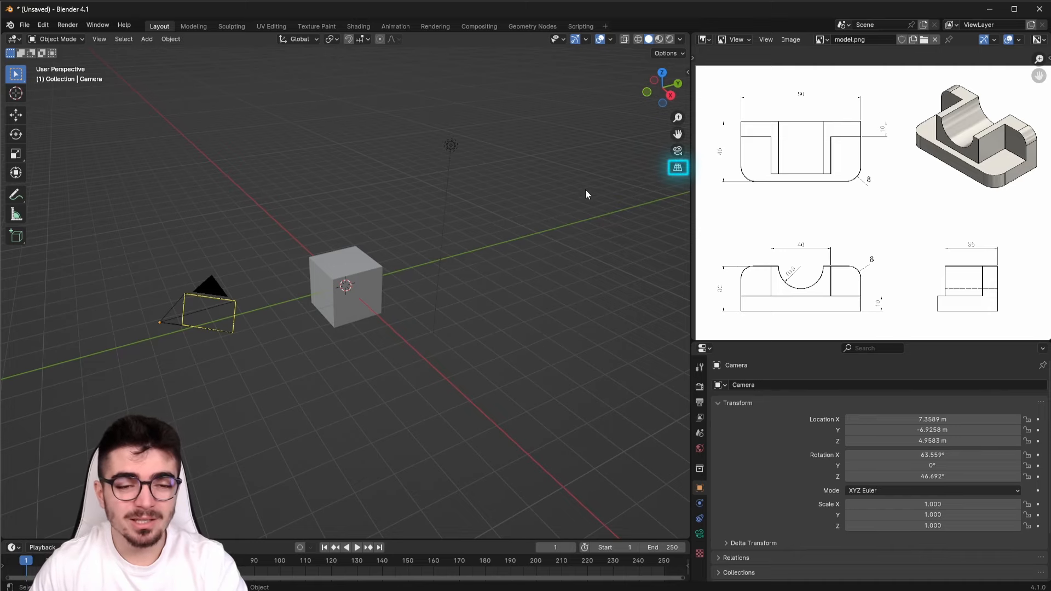
# Switch the 3D viewport from perspective to orthographic projection
pyautogui.click(678, 168)
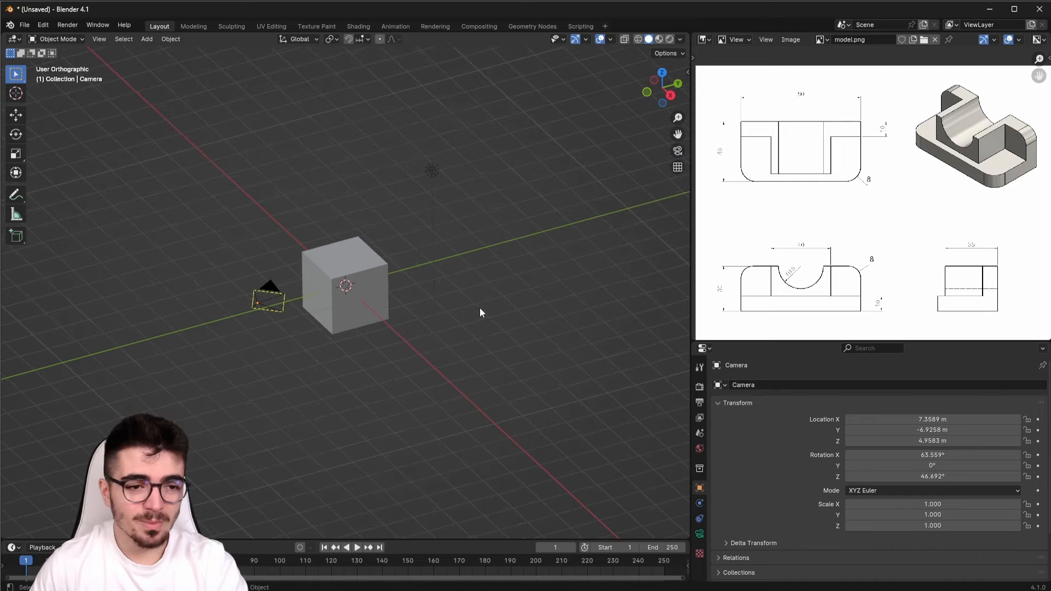
pyautogui.moveTo(475, 333); pyautogui.dragTo(530, 297, button='middle')
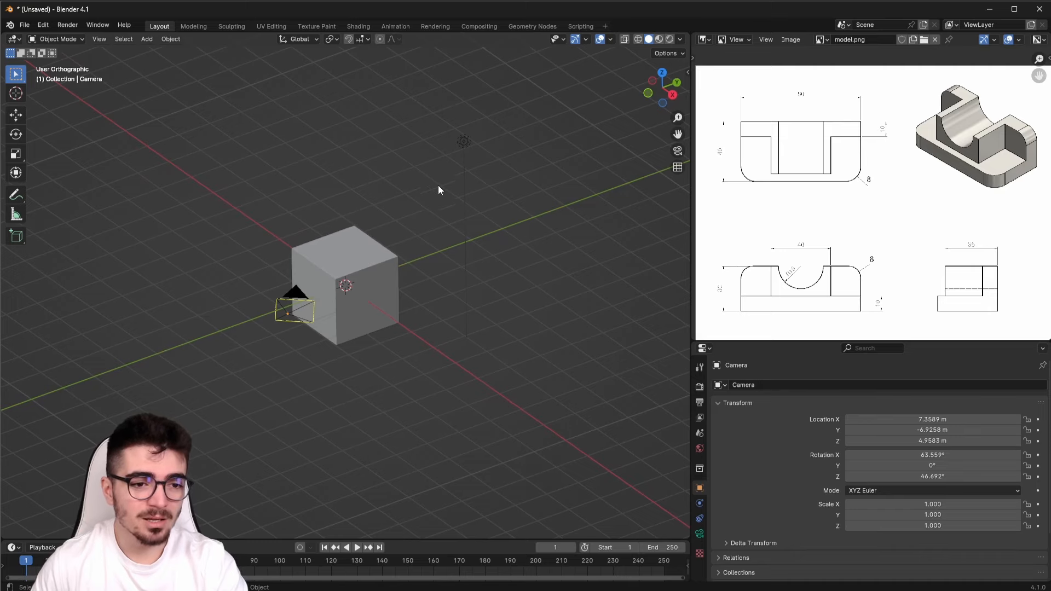
pyautogui.moveTo(119, 274); pyautogui.dragTo(289, 333, button='middle')
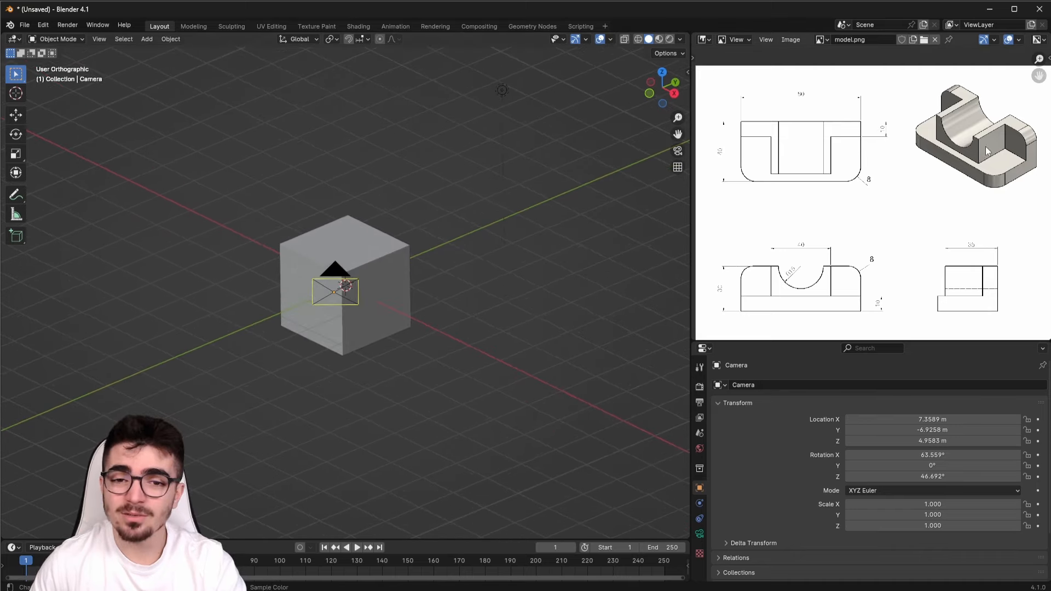
# Delete the camera and the light from the scene, keeping only the cube
pyautogui.moveTo(968, 142)
pyautogui.mouseDown(button='middle')
pyautogui.moveTo(938, 156)
pyautogui.moveTo(983, 144)
pyautogui.mouseUp(button='middle')
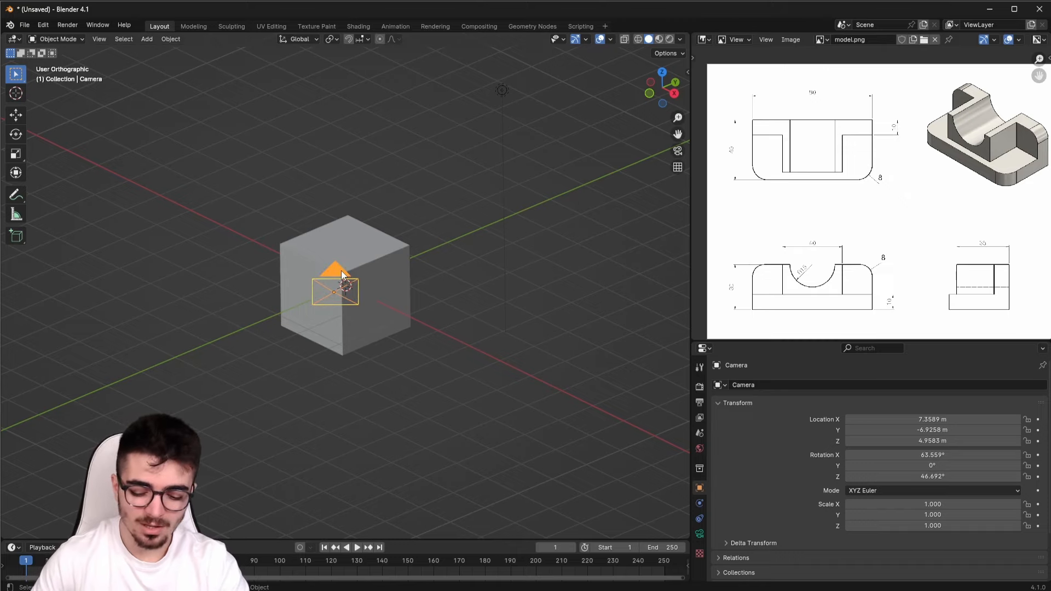
pyautogui.press('Delete')
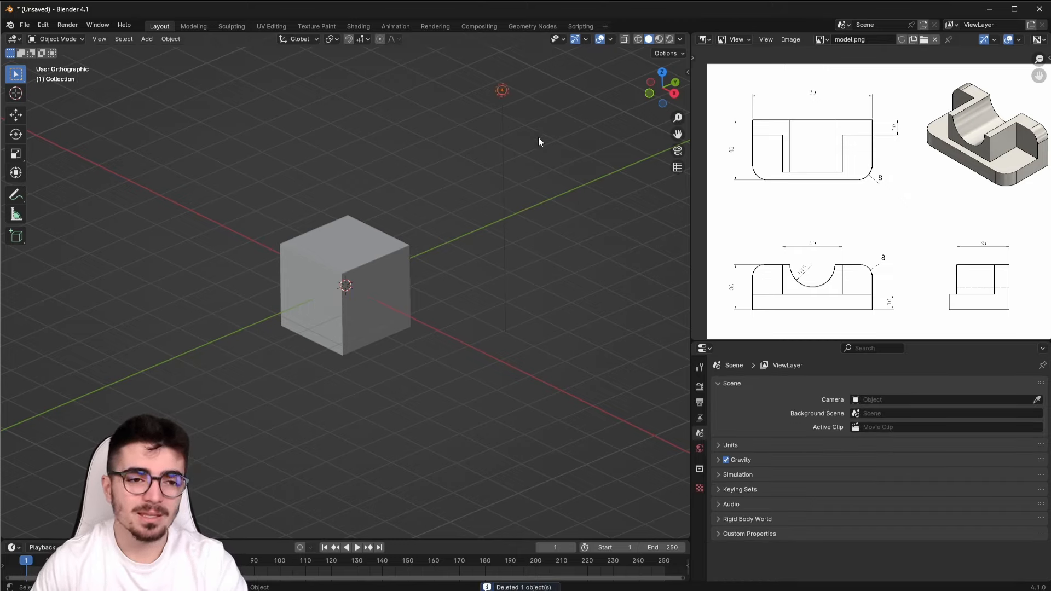
pyautogui.press('Delete')
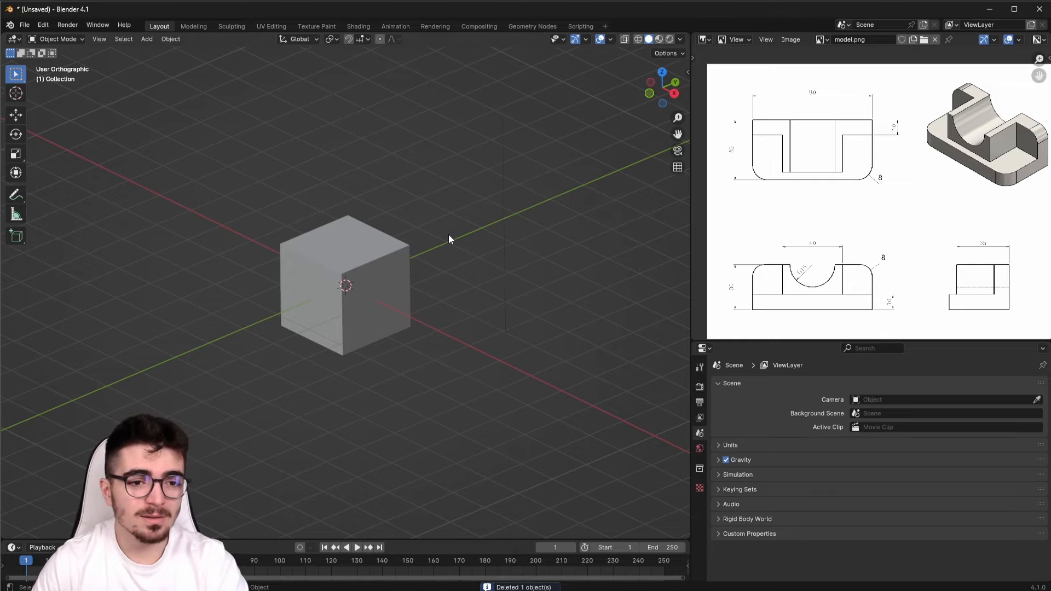
# Select the cube and display its location, rotation, scale and dimension values in the 3D viewport
pyautogui.moveTo(449, 235); pyautogui.dragTo(443, 237, button='middle')
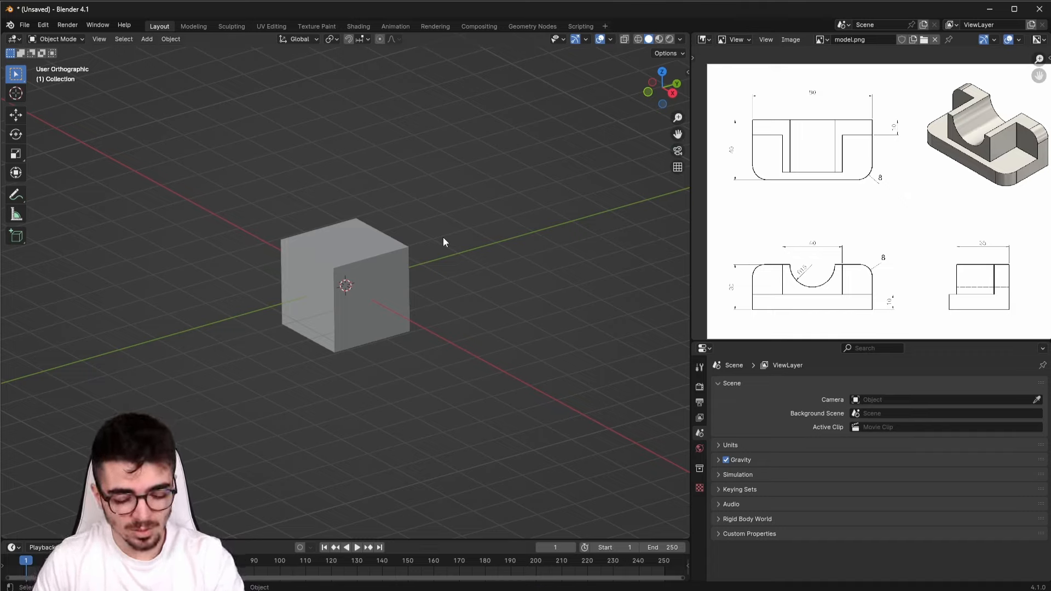
pyautogui.press('n')
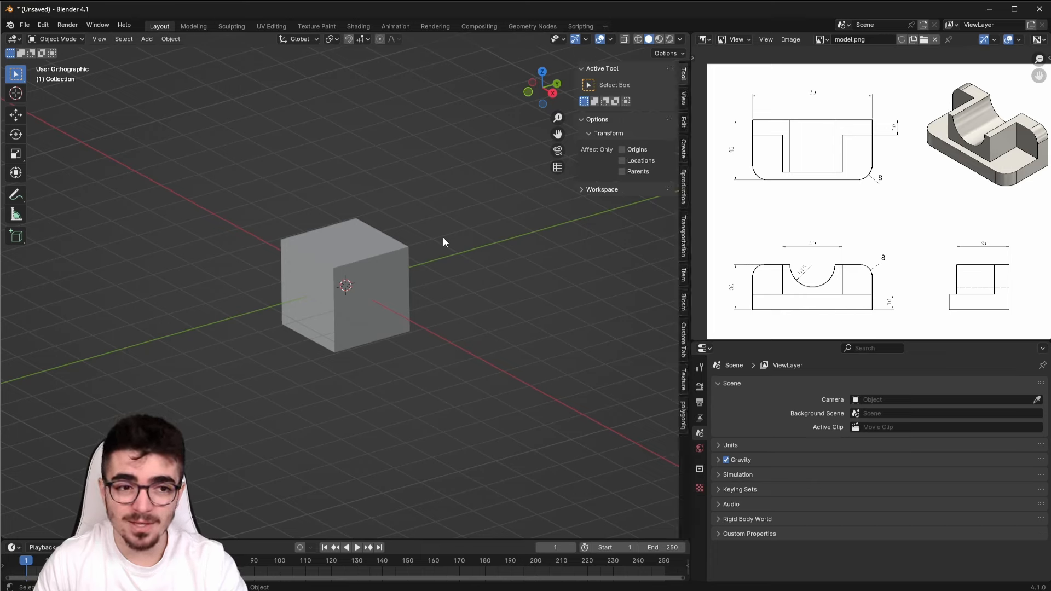
pyautogui.click(381, 260)
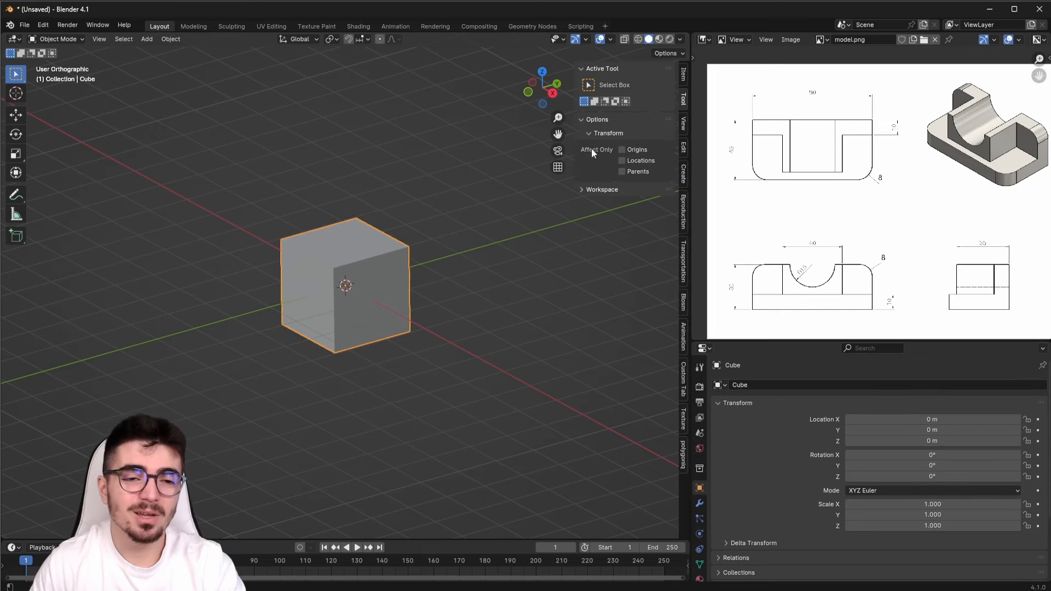
pyautogui.click(685, 75)
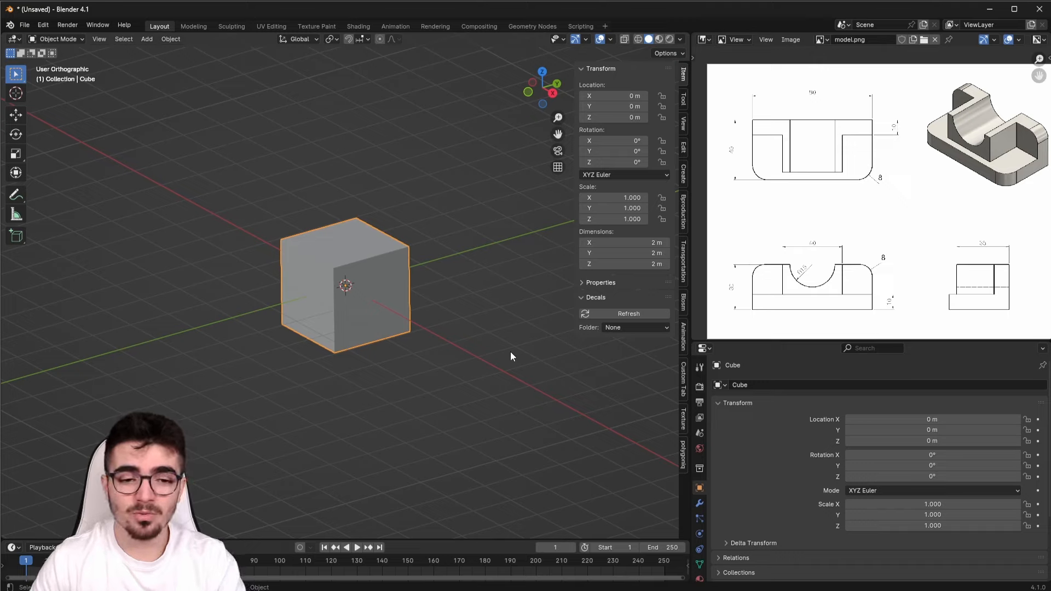
# Set the scene's length unit to Millimeters
pyautogui.click(701, 435)
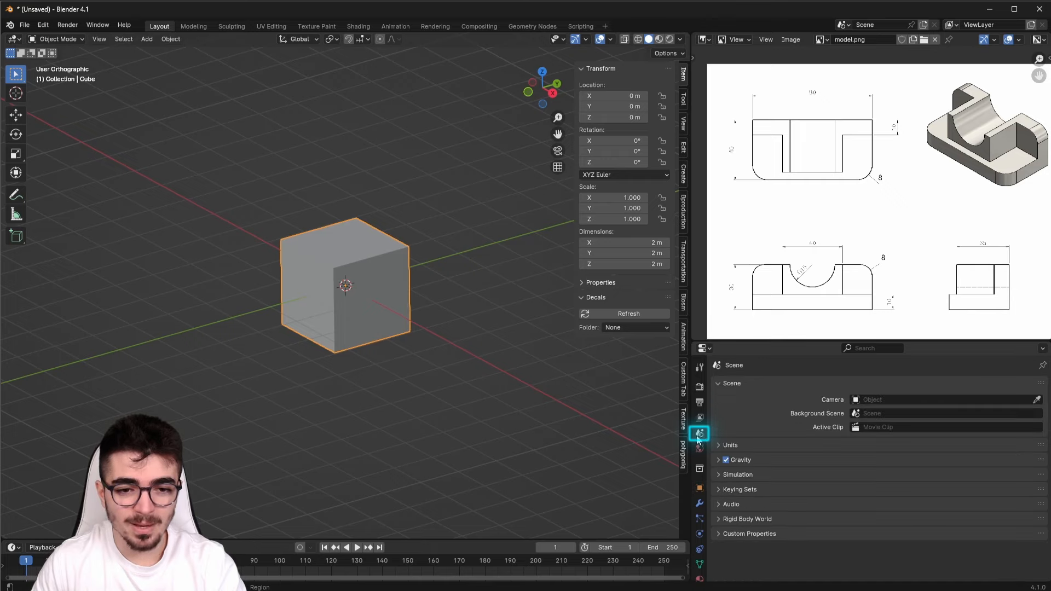
pyautogui.click(728, 445)
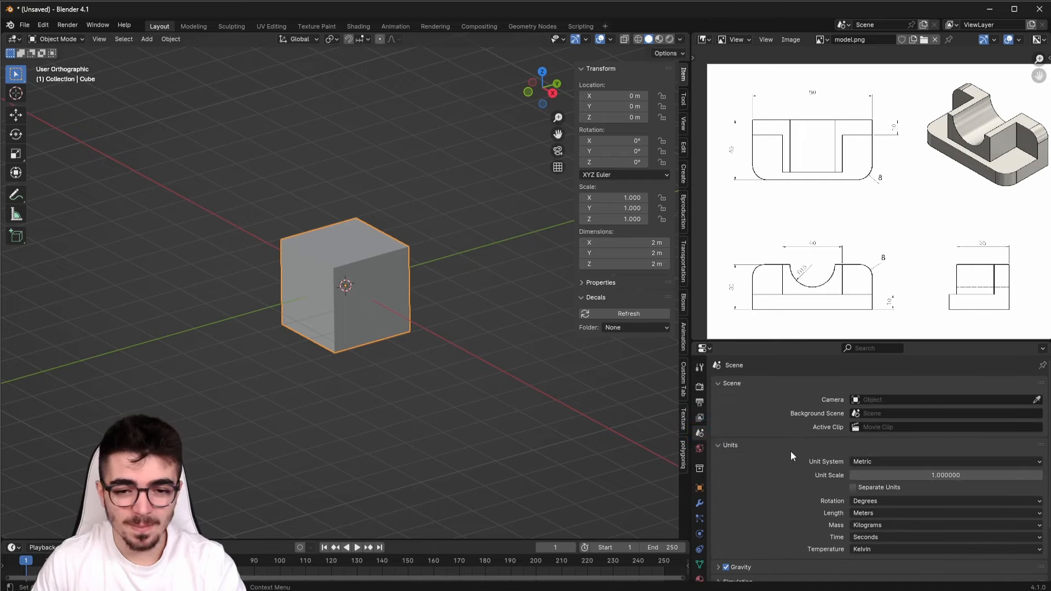
pyautogui.scroll(-1, 791, 453)
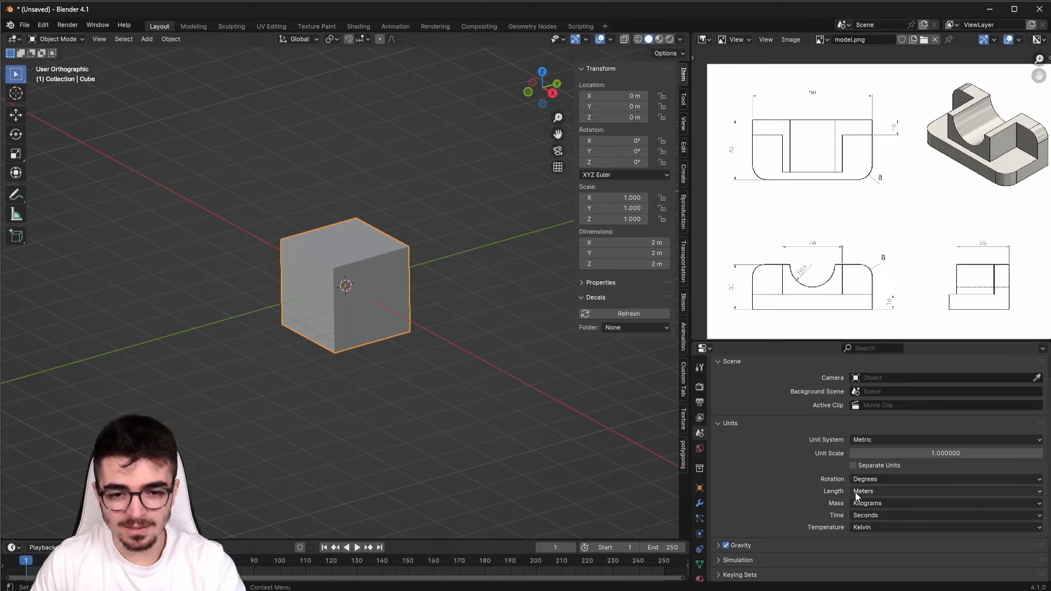
pyautogui.click(884, 493)
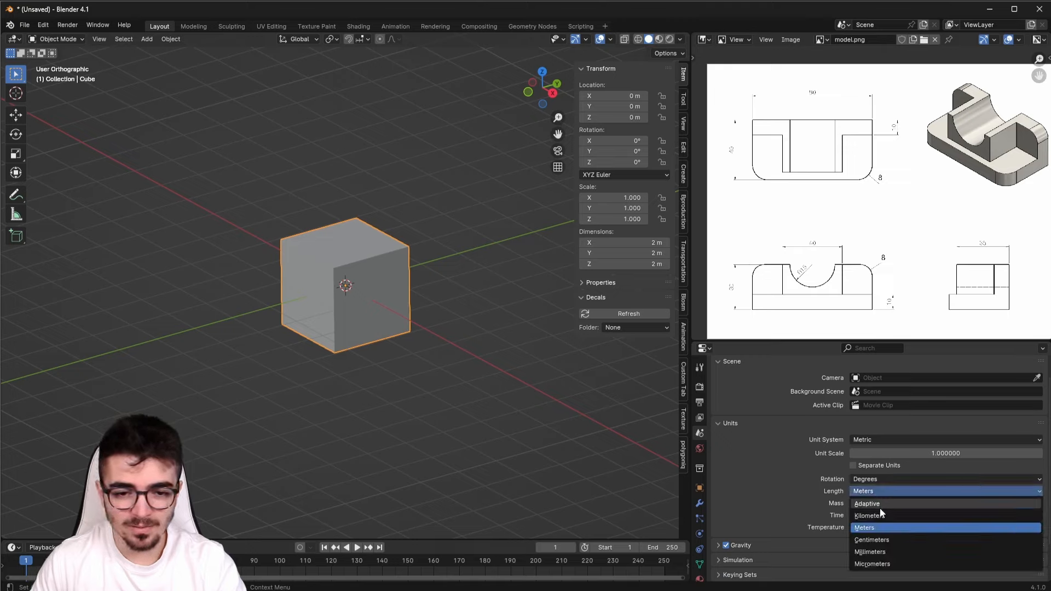
pyautogui.click(873, 552)
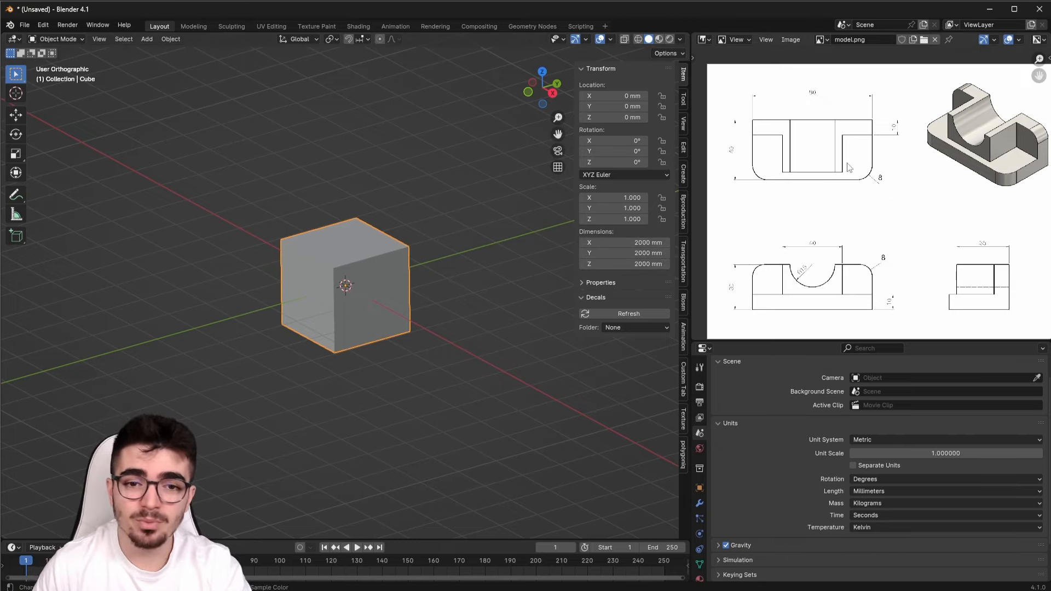
# Check the dimensions in the reference drawing and set the scene's unit scale to 0.01
pyautogui.scroll(3, 902, 230)
pyautogui.moveTo(902, 230); pyautogui.dragTo(937, 234, button='middle')
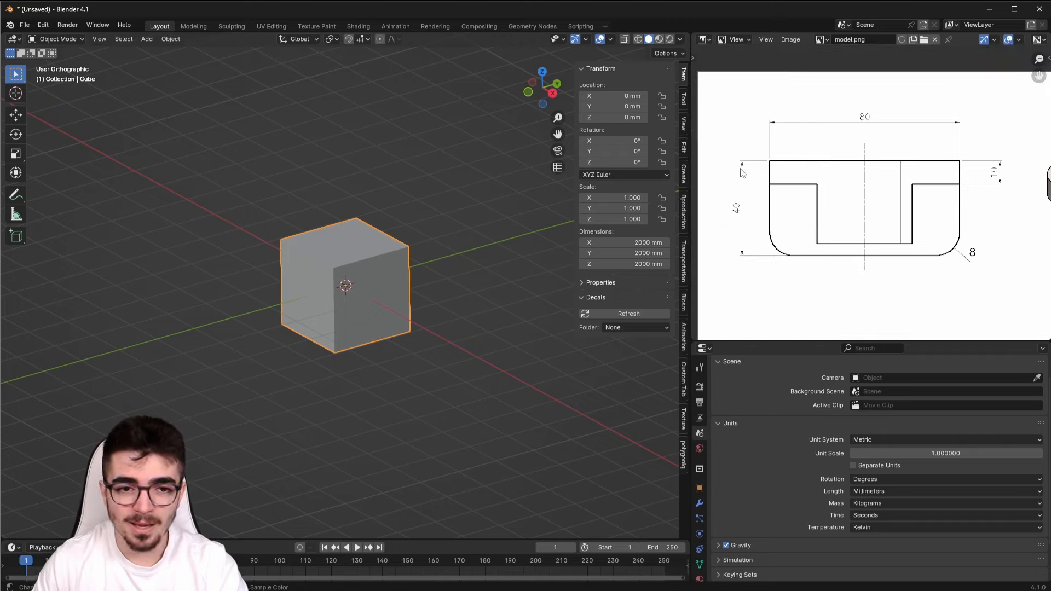
pyautogui.scroll(-3, 877, 276)
pyautogui.moveTo(876, 275)
pyautogui.mouseDown(button='middle')
pyautogui.moveTo(803, 249)
pyautogui.moveTo(810, 243)
pyautogui.mouseUp(button='middle')
pyautogui.scroll(1, 819, 250)
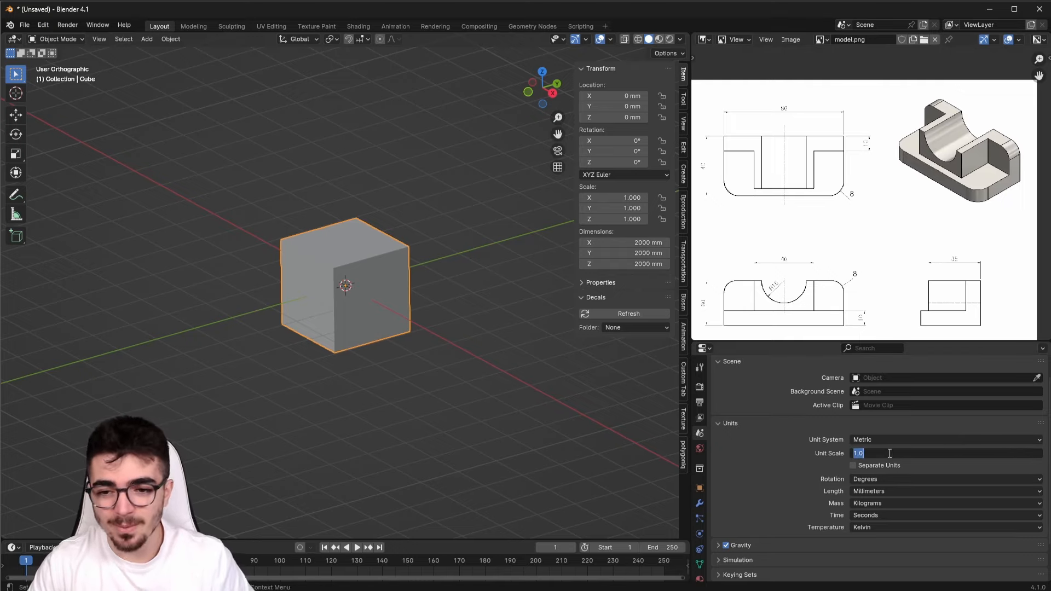
pyautogui.write('0.01')
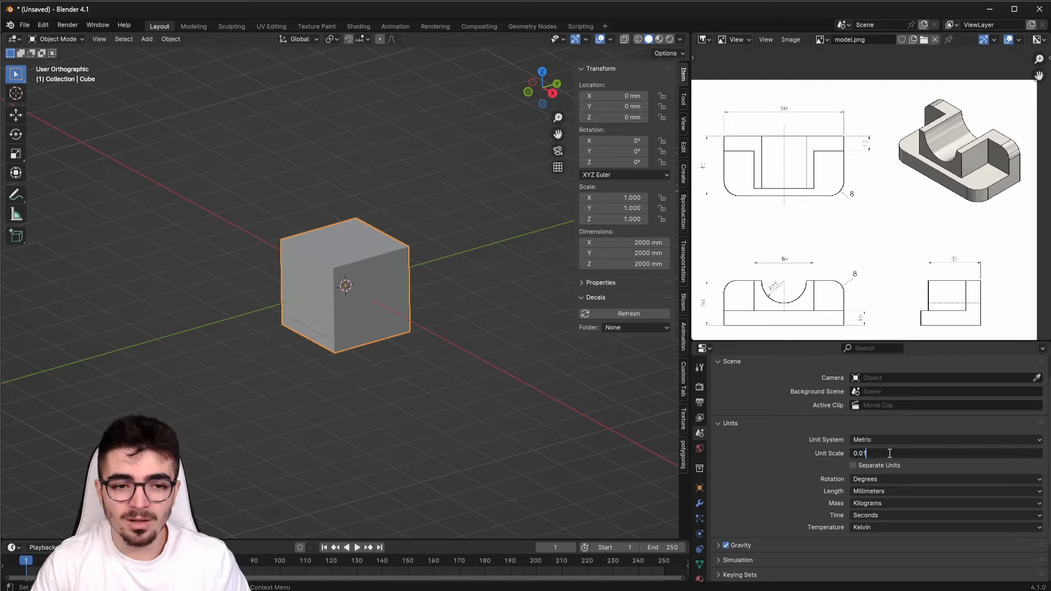
pyautogui.press('Return')
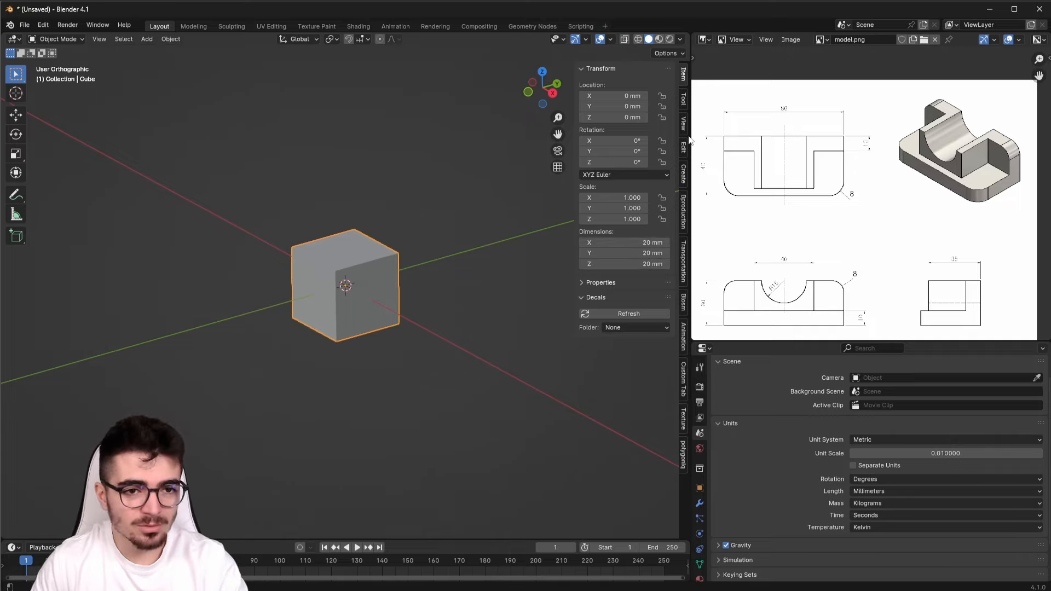
# Set the cube's X dimension to 80 mm, matching the overall length in the reference drawing
pyautogui.press('n')
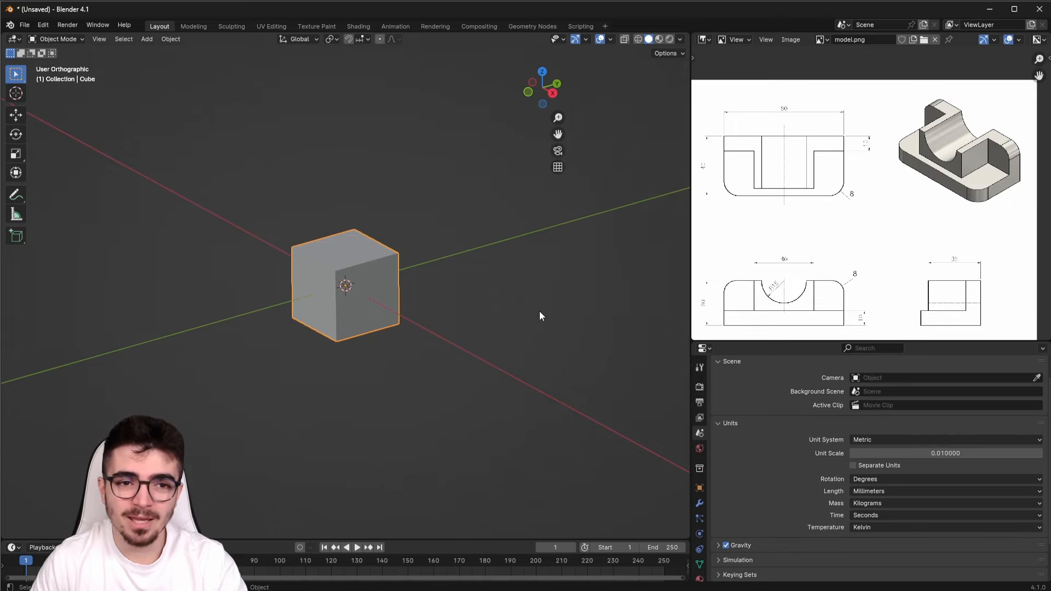
pyautogui.press('n')
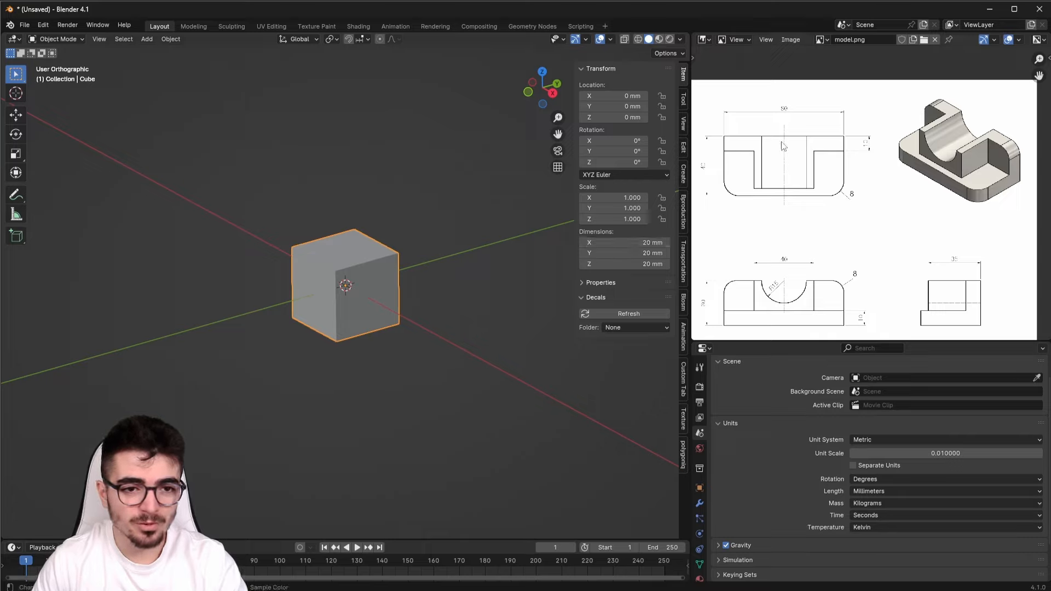
pyautogui.click(633, 241)
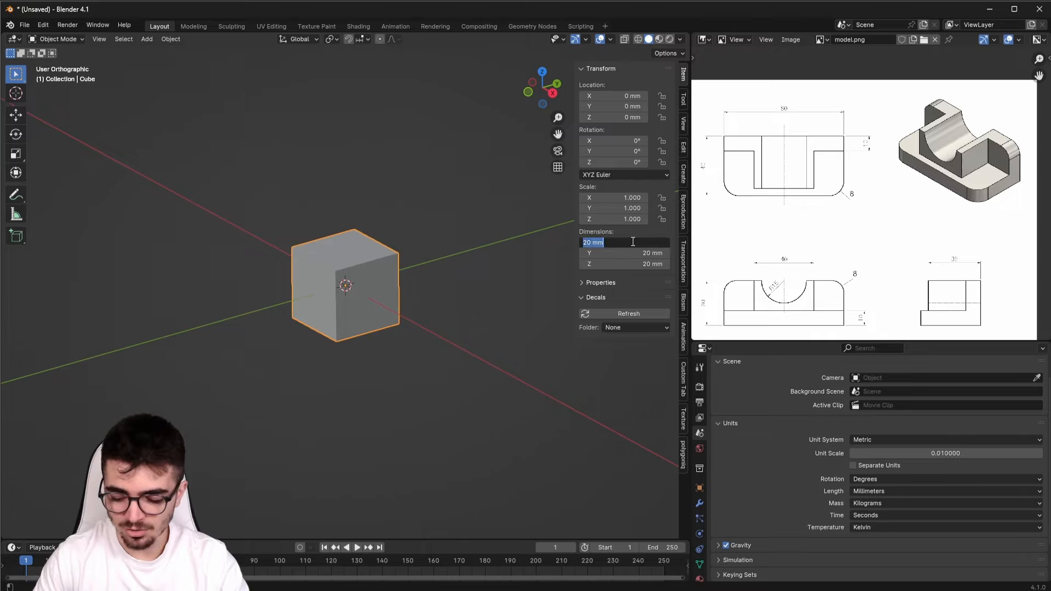
pyautogui.write('80')
pyautogui.press('Return')
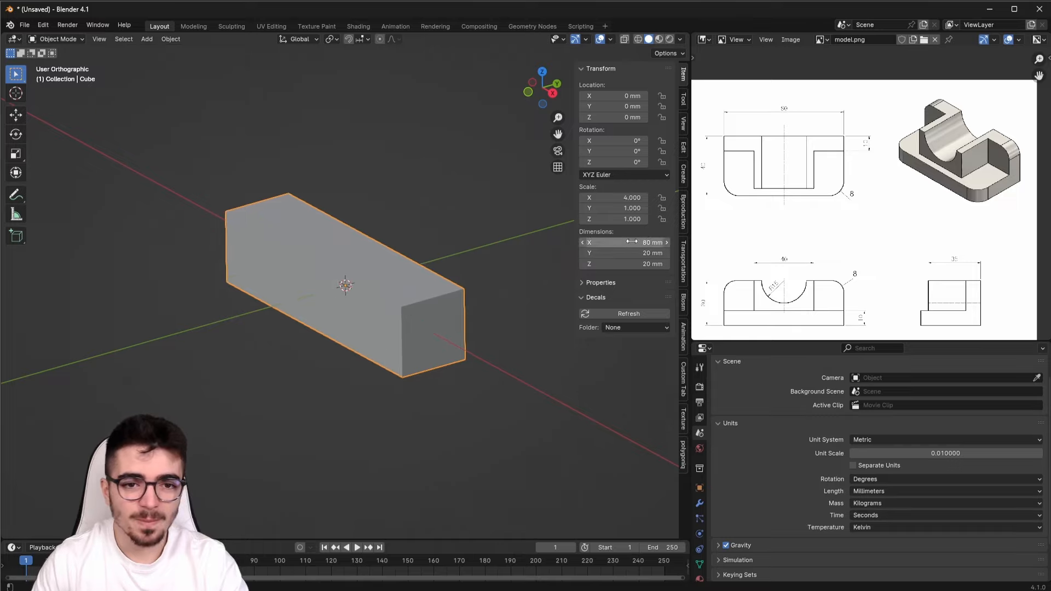
pyautogui.scroll(1, 718, 169)
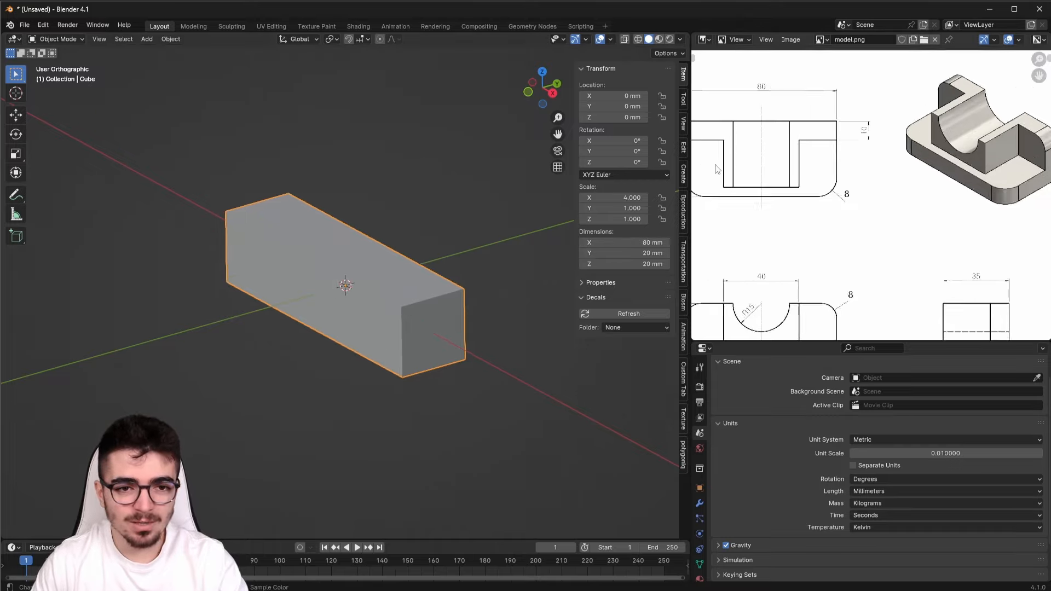
# Set the cube's Y dimension to 40 mm, following the overall depth in the reference drawing's plan view
pyautogui.scroll(1, 716, 165)
pyautogui.moveTo(718, 166); pyautogui.dragTo(887, 175, button='middle')
pyautogui.scroll(-2, 845, 203)
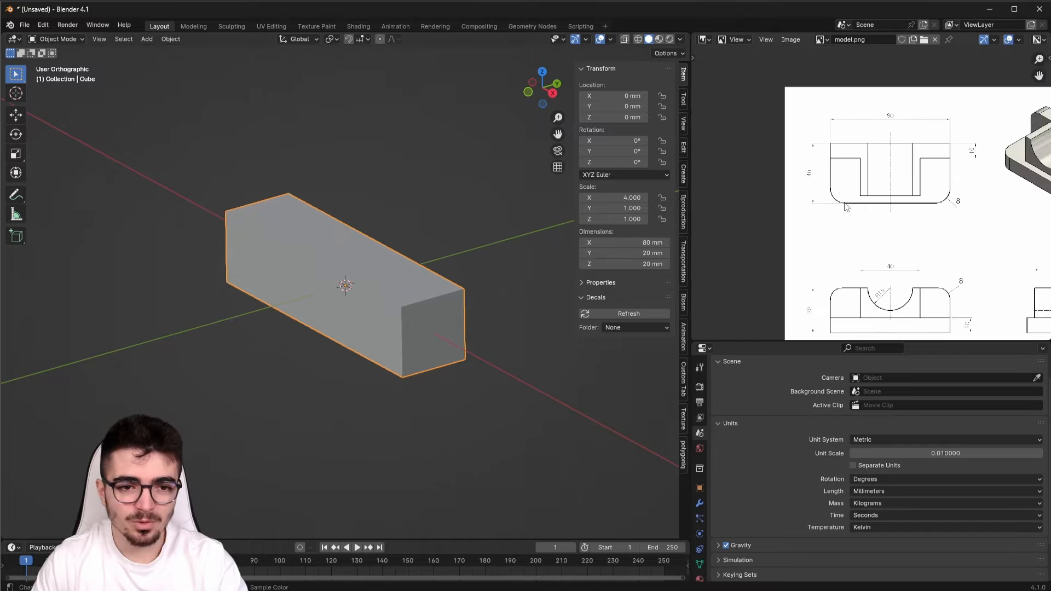
pyautogui.click(642, 252)
pyautogui.write('40')
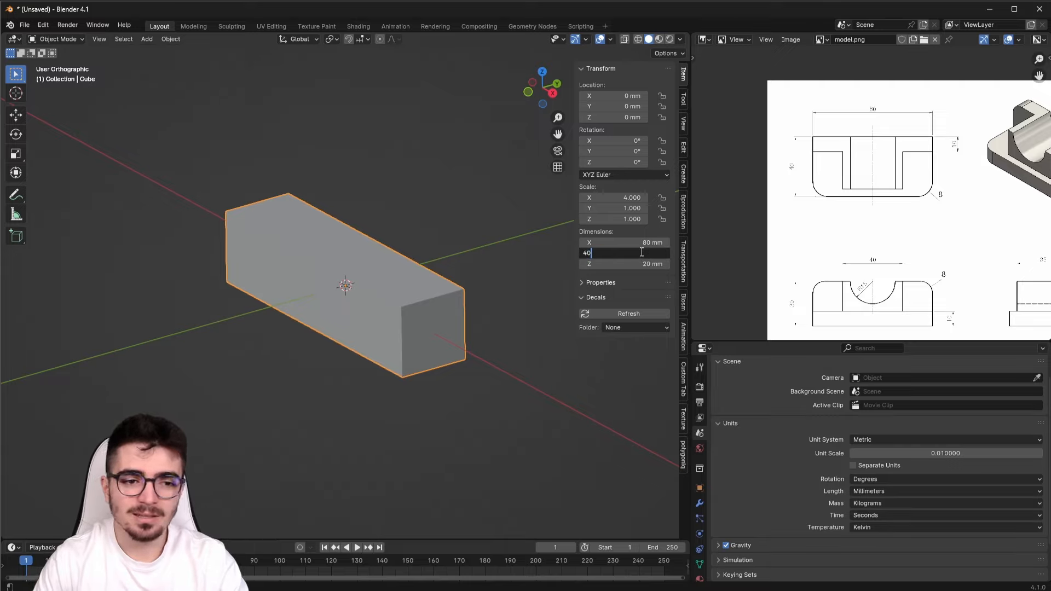
pyautogui.press('Return')
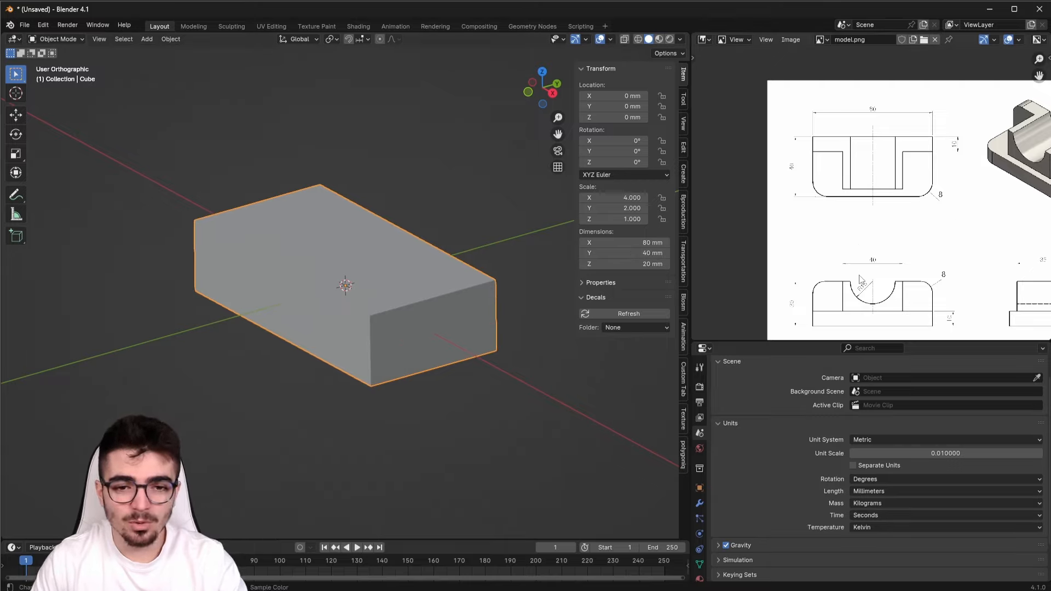
# Check the base thickness in the reference drawing's front view and set the cube's Z dimension to 10 mm
pyautogui.scroll(4, 861, 280)
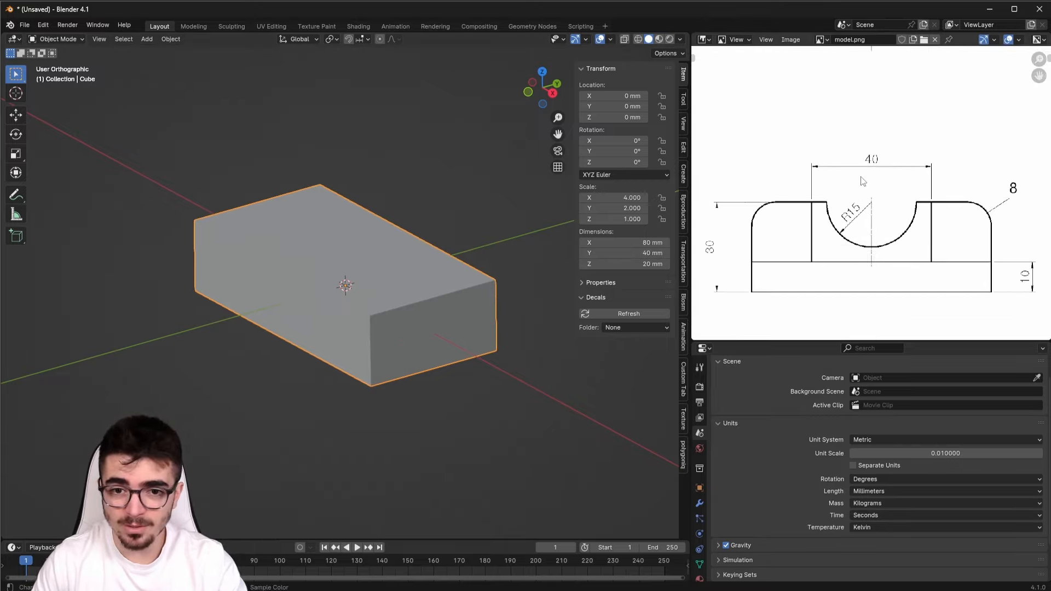
pyautogui.moveTo(861, 177); pyautogui.dragTo(862, 172, button='middle')
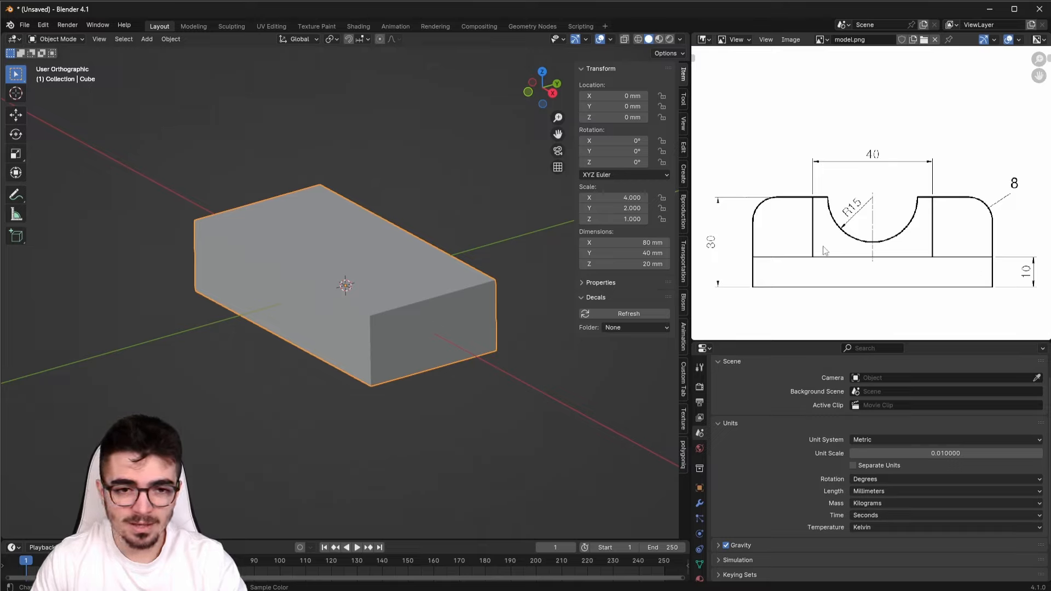
pyautogui.scroll(1, 825, 251)
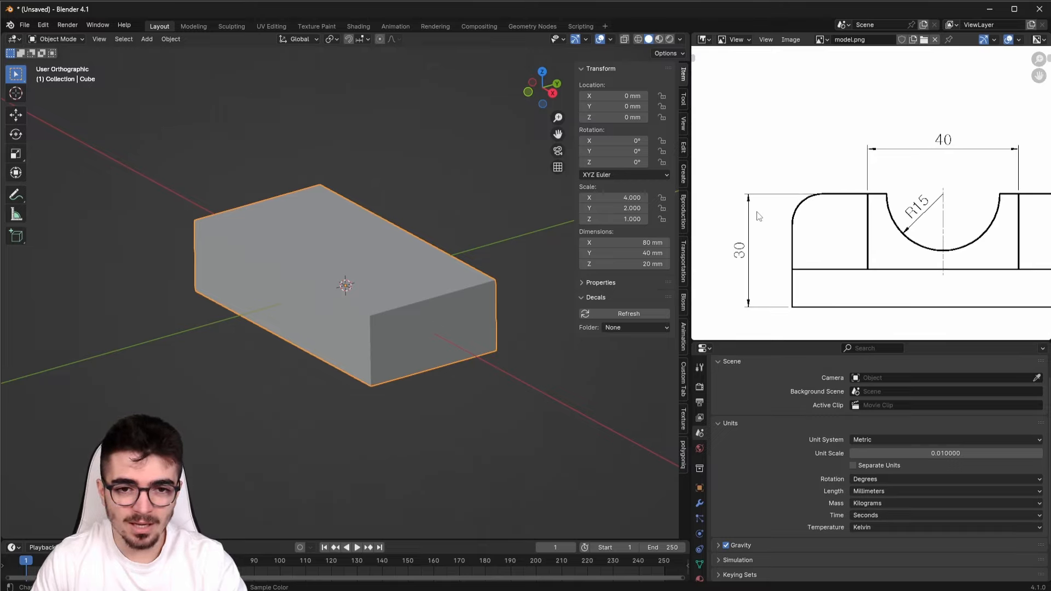
pyautogui.scroll(-1, 800, 259)
pyautogui.moveTo(850, 252)
pyautogui.mouseDown(button='middle')
pyautogui.moveTo(777, 243)
pyautogui.moveTo(808, 248)
pyautogui.mouseUp(button='middle')
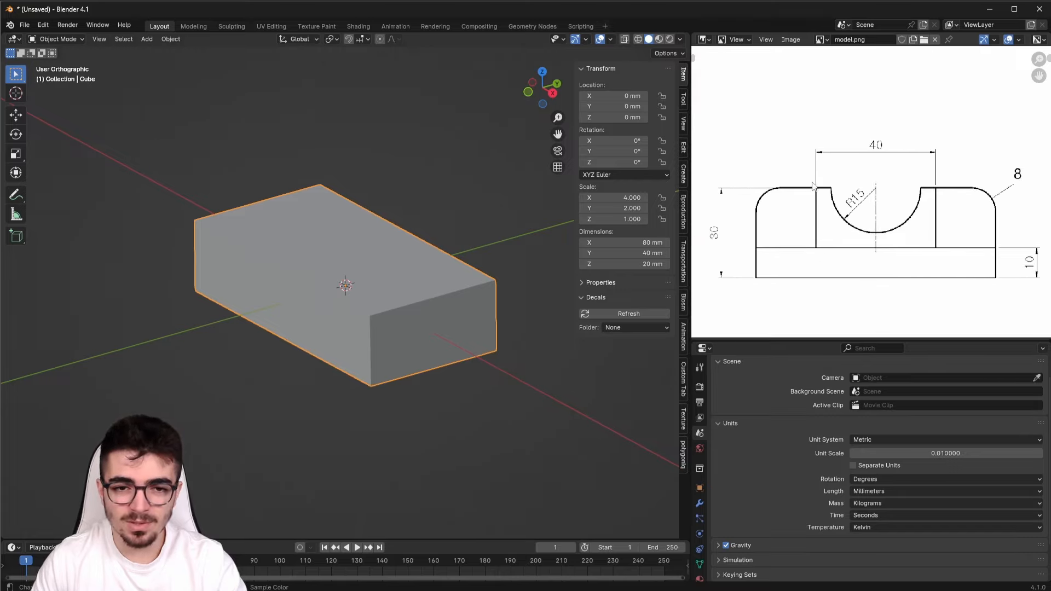
pyautogui.scroll(-4, 880, 189)
pyautogui.moveTo(1002, 104); pyautogui.dragTo(882, 178, button='middle')
pyautogui.scroll(3, 881, 179)
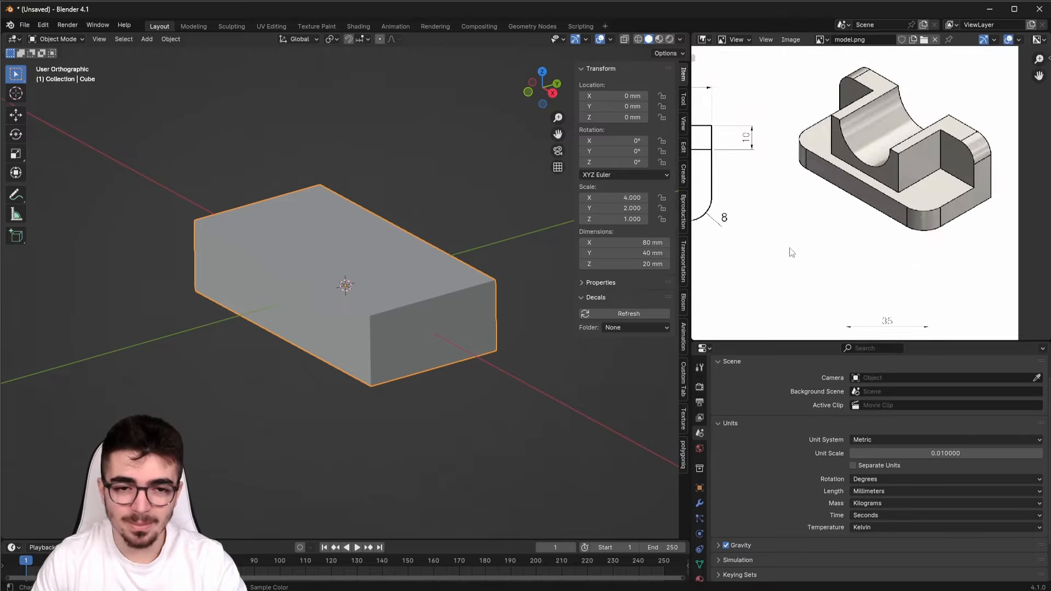
pyautogui.moveTo(792, 252)
pyautogui.mouseDown(button='middle')
pyautogui.moveTo(845, 148)
pyautogui.moveTo(840, 164)
pyautogui.mouseUp(button='middle')
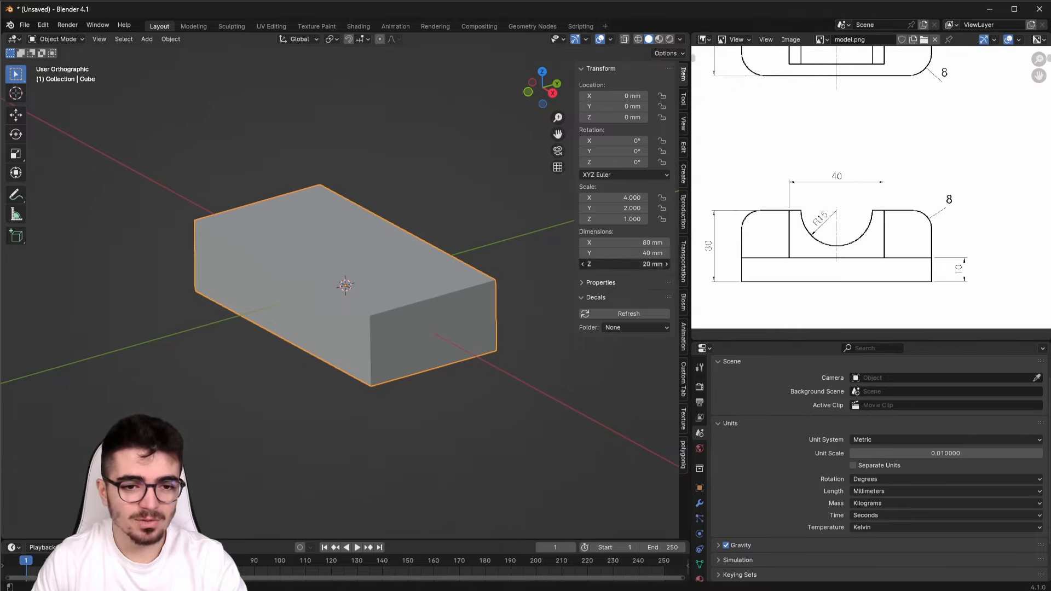
pyautogui.doubleClick(614, 264)
pyautogui.write('10')
pyautogui.press('Return')
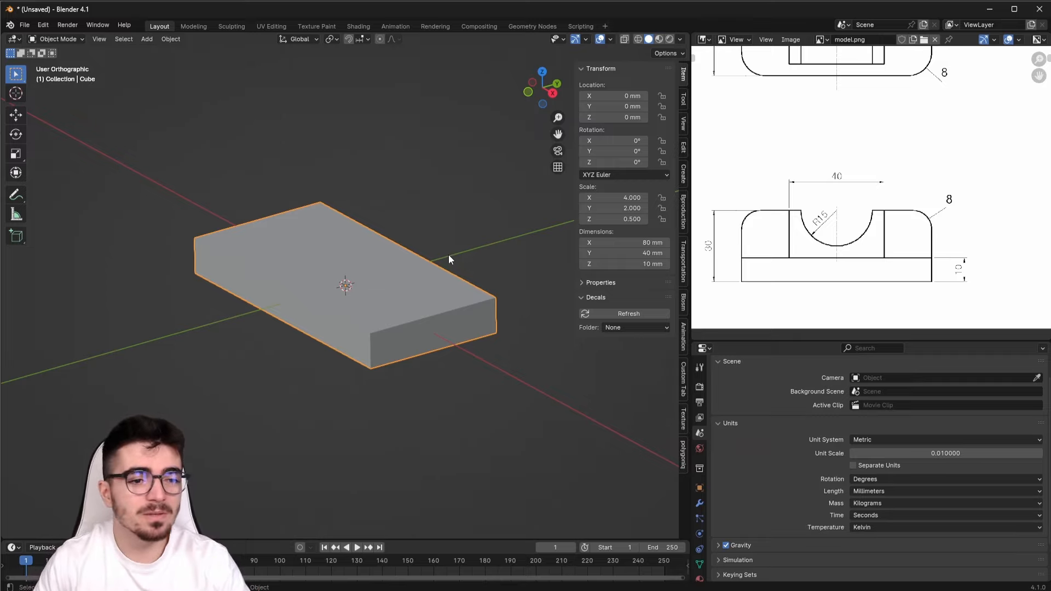
# Apply the resized block's scale in Object Mode and hide its transform values
pyautogui.click(43, 41)
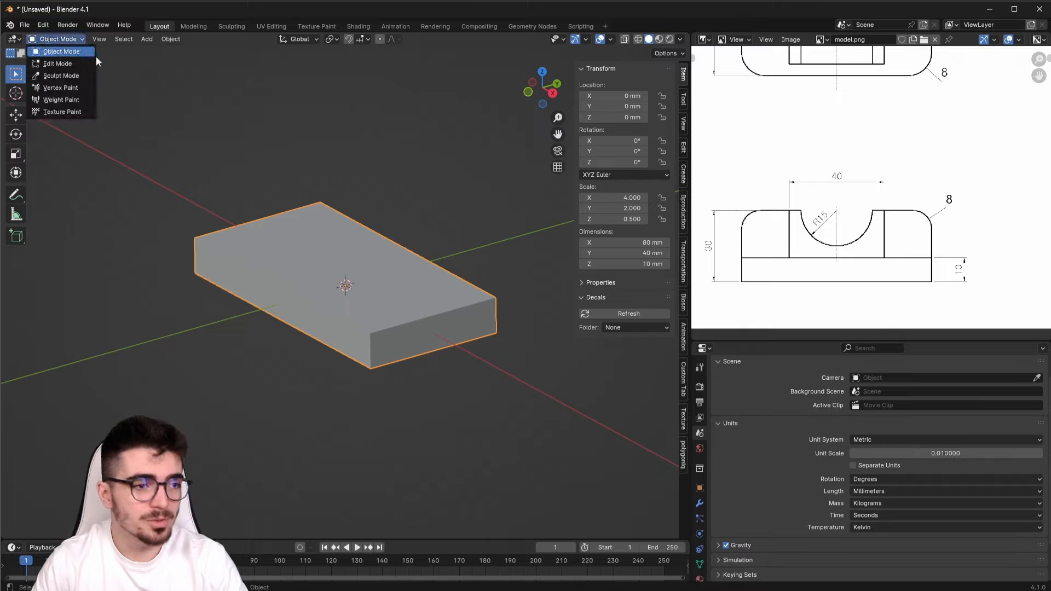
pyautogui.click(78, 42)
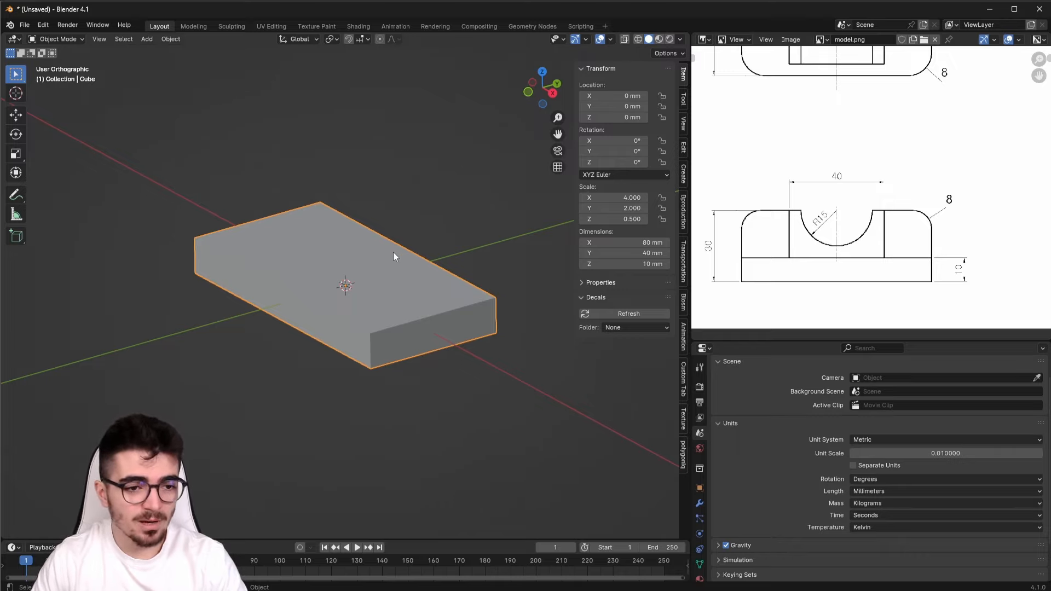
pyautogui.hotkey('ctrl', 'a')
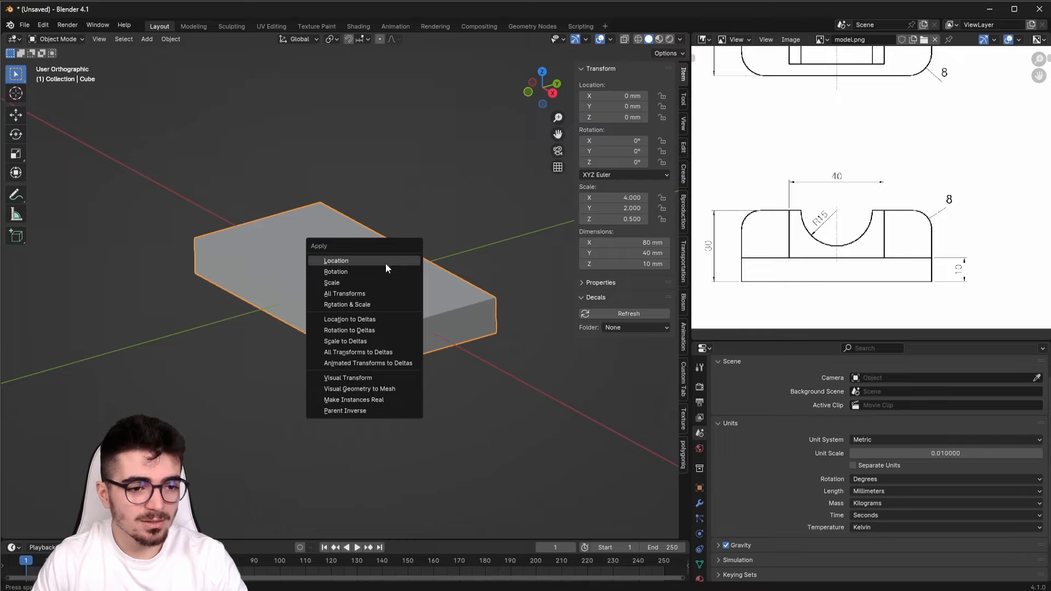
pyautogui.click(332, 283)
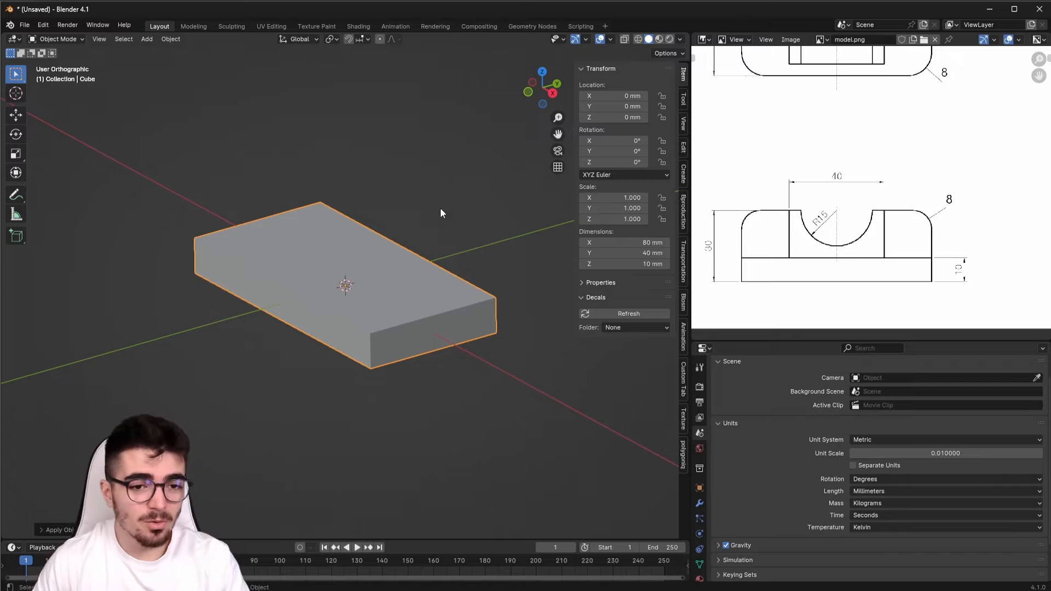
pyautogui.press('n')
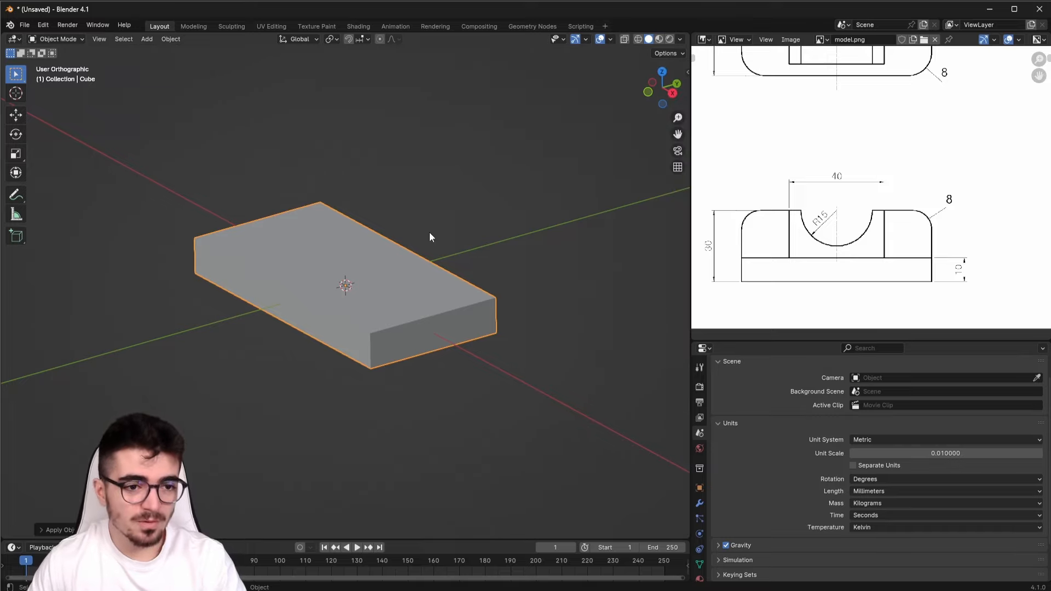
# Switch the block to Edit Mode with its whole mesh in close view
pyautogui.click(70, 40)
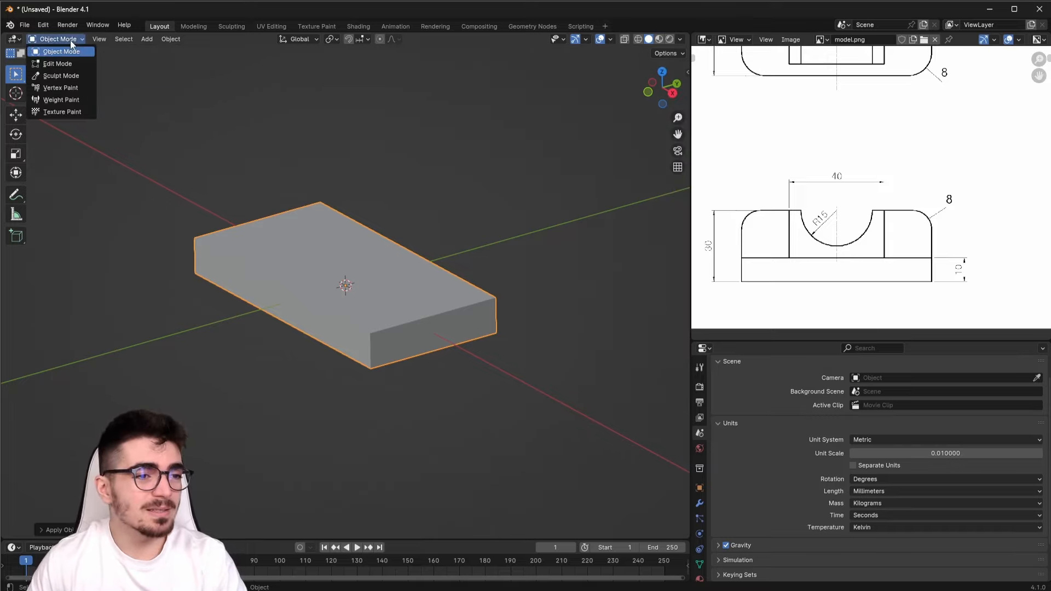
pyautogui.click(53, 64)
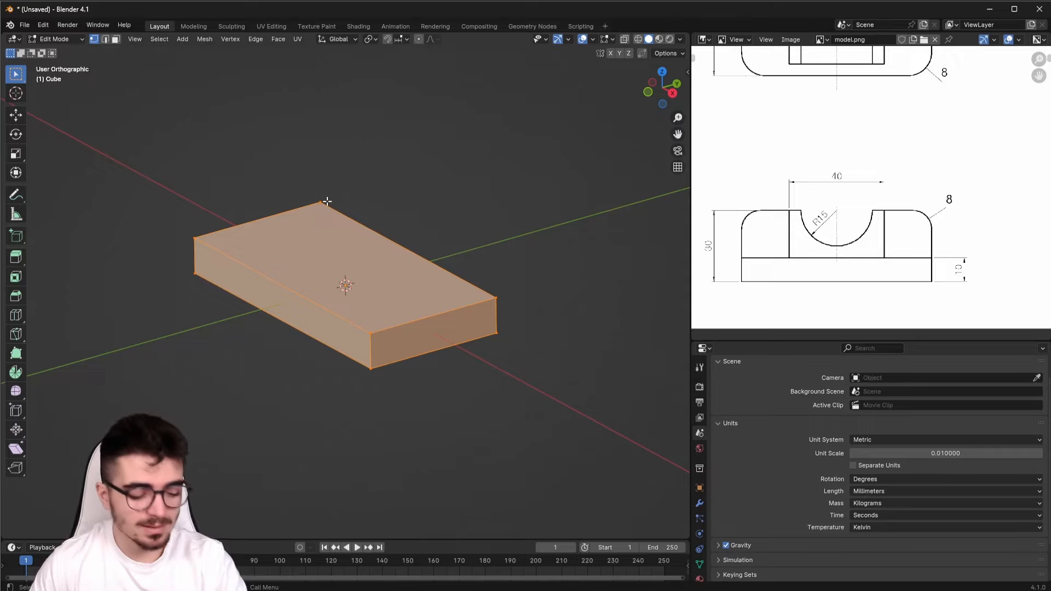
pyautogui.press('Tab')
pyautogui.press('Tab')
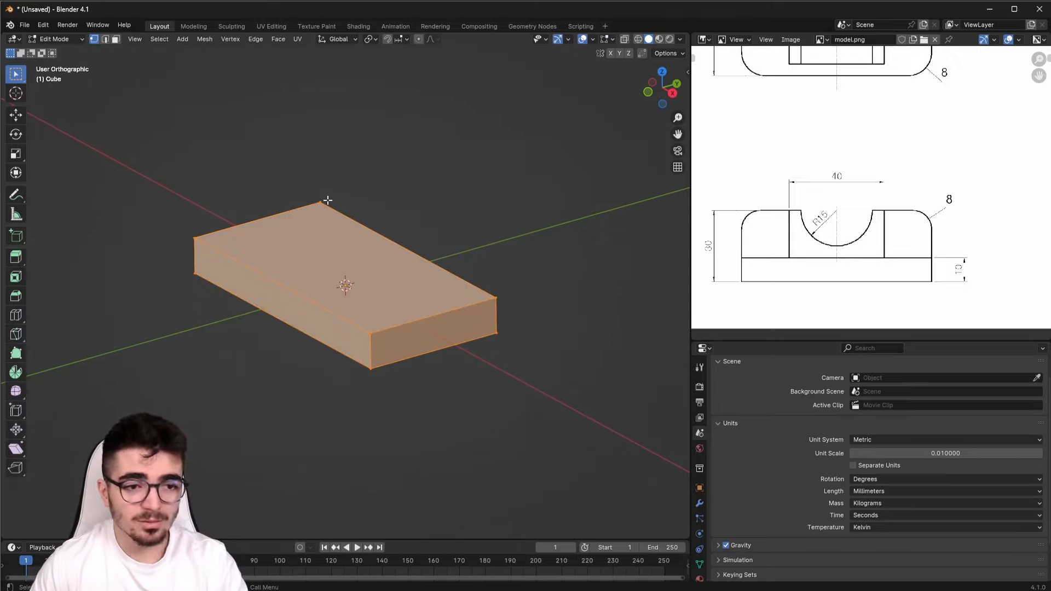
pyautogui.scroll(2, 441, 305)
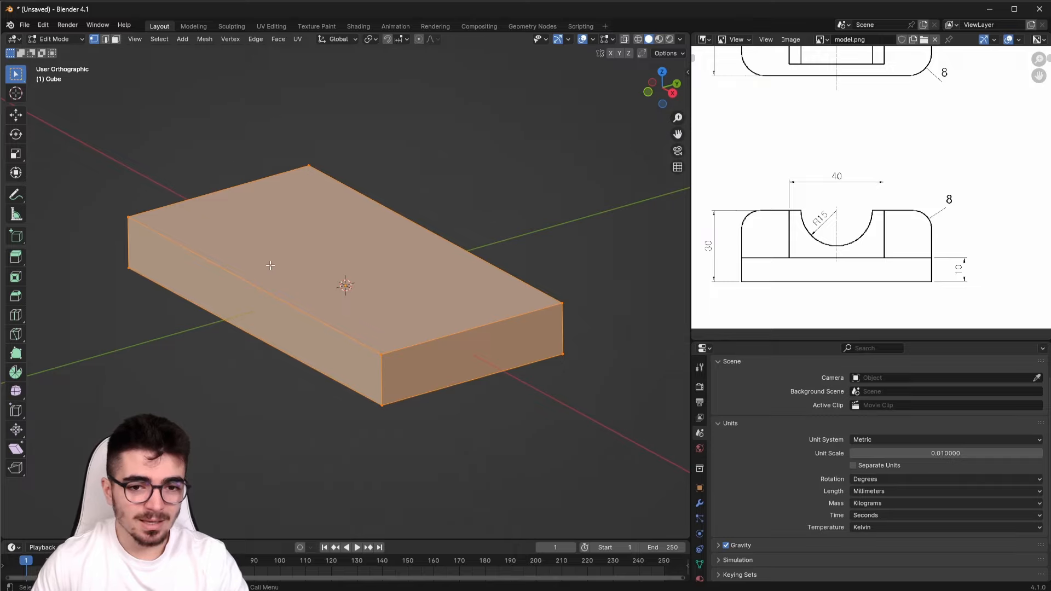
# Examine the isometric and plan views of the reference drawing for the thickness of the part's back wall
pyautogui.scroll(-4, 934, 200)
pyautogui.moveTo(934, 177); pyautogui.dragTo(883, 244, button='middle')
pyautogui.scroll(4, 827, 285)
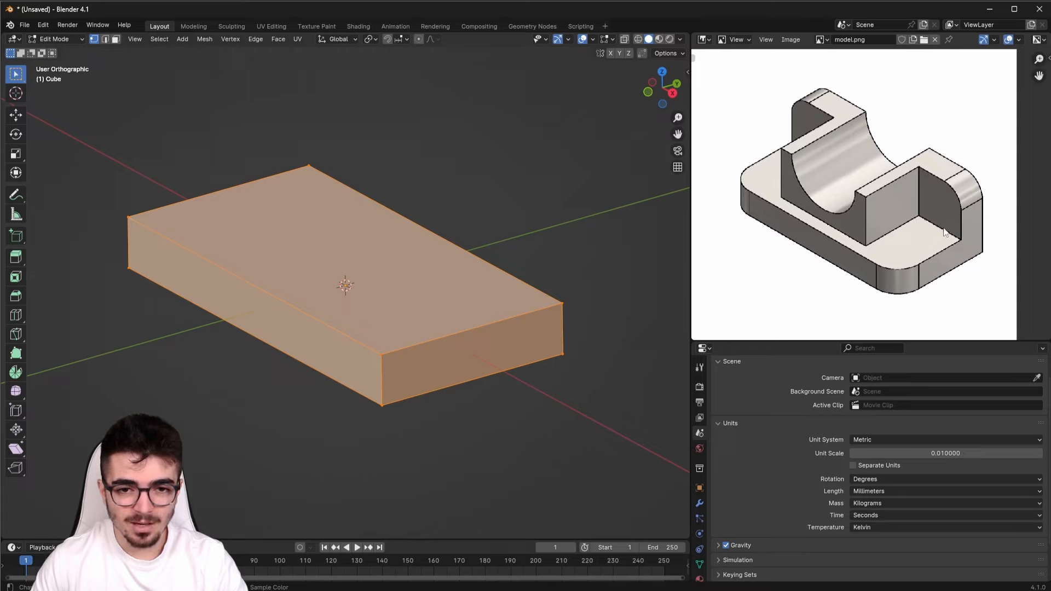
pyautogui.scroll(-4, 881, 247)
pyautogui.moveTo(819, 260); pyautogui.dragTo(934, 201, button='middle')
pyautogui.scroll(1, 909, 193)
pyautogui.scroll(3, 907, 195)
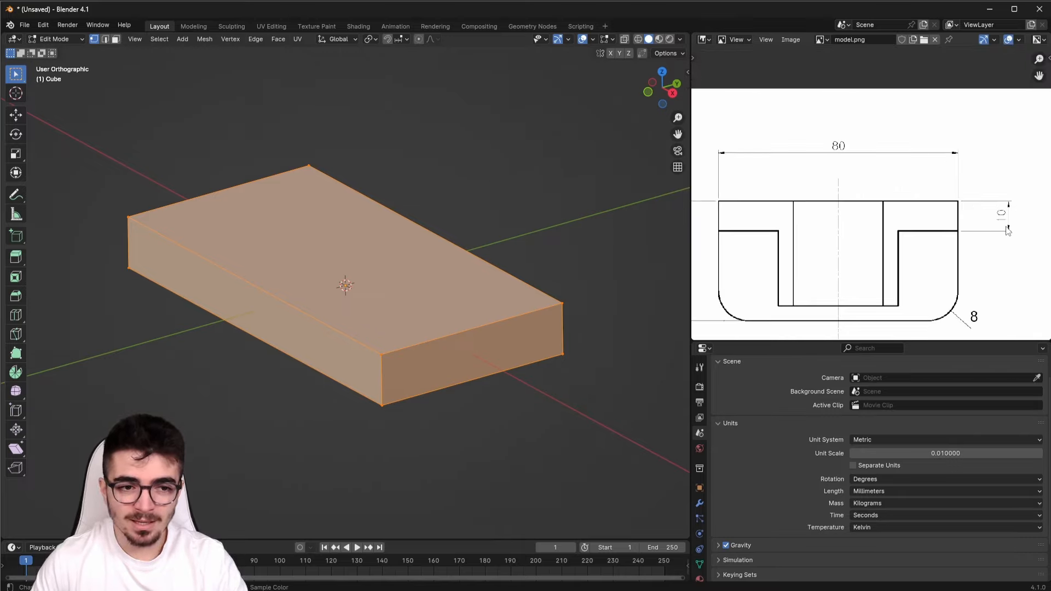
pyautogui.scroll(-1, 942, 272)
pyautogui.scroll(-2, 942, 272)
pyautogui.moveTo(909, 218); pyautogui.dragTo(885, 171, button='middle')
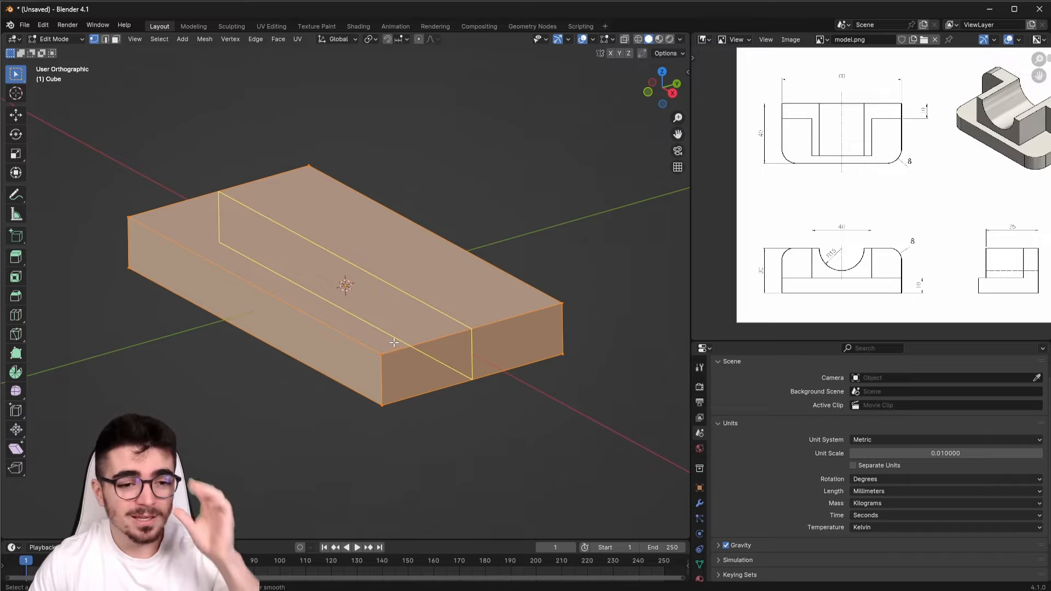
# Add a lengthwise loop cut, slide it fully onto the block's back edge and move it -10 mm along Y
pyautogui.click(518, 350)
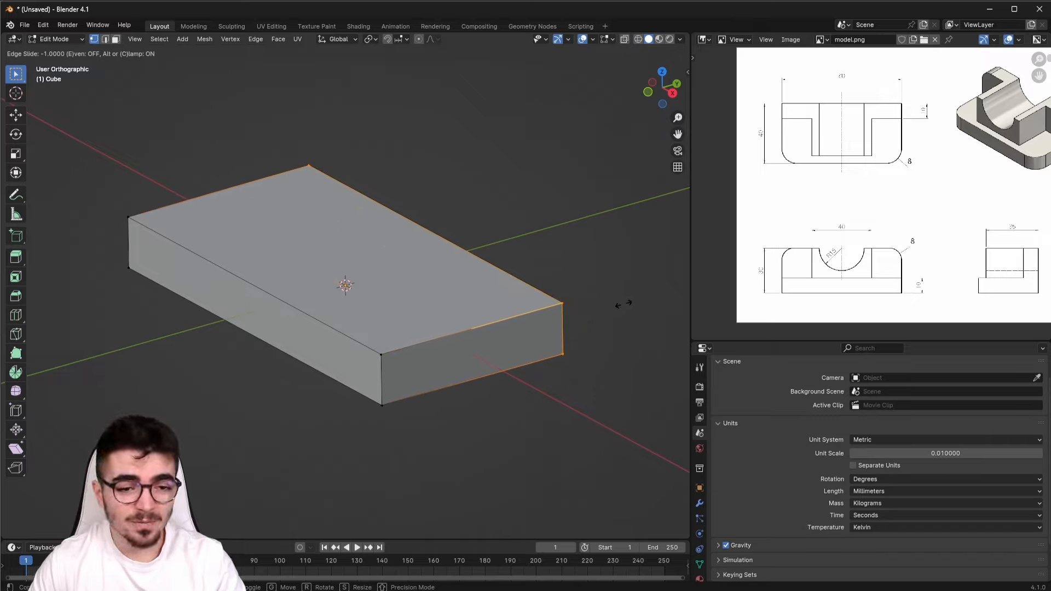
pyautogui.click(624, 304)
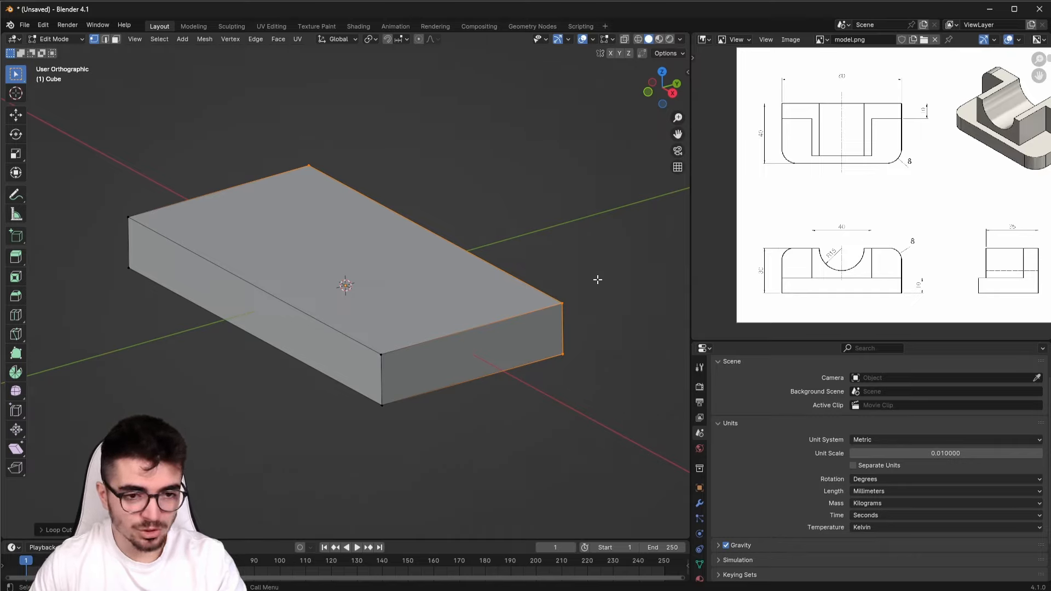
pyautogui.press('g')
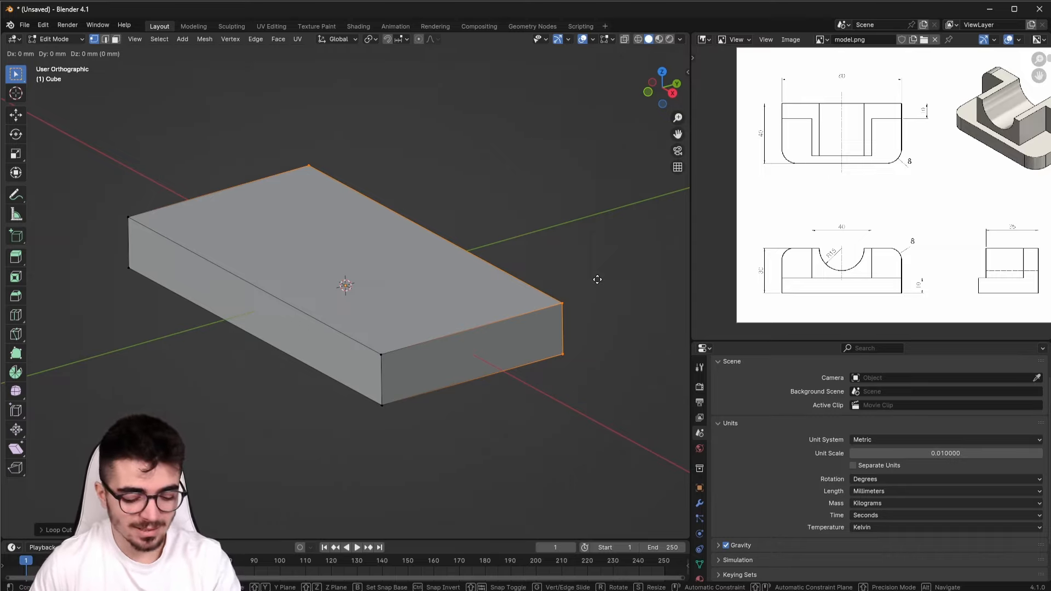
pyautogui.press('y')
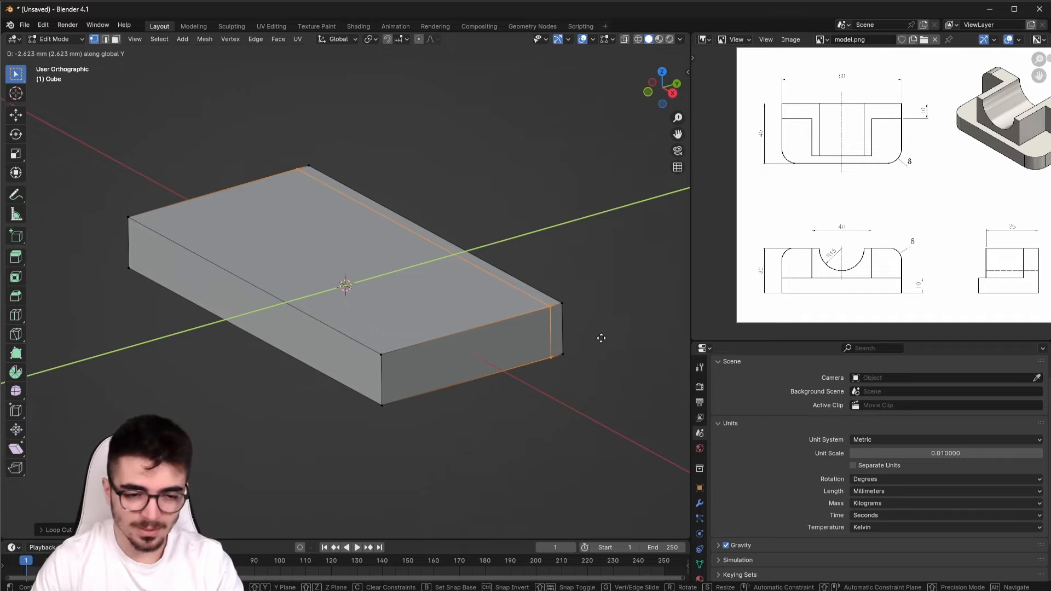
pyautogui.write('10')
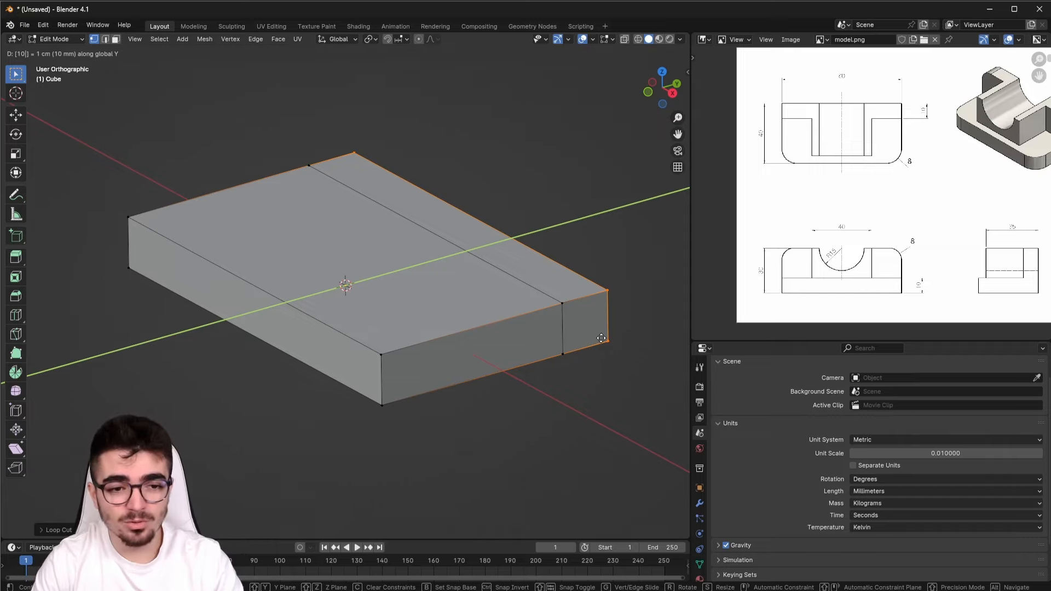
pyautogui.press('-')
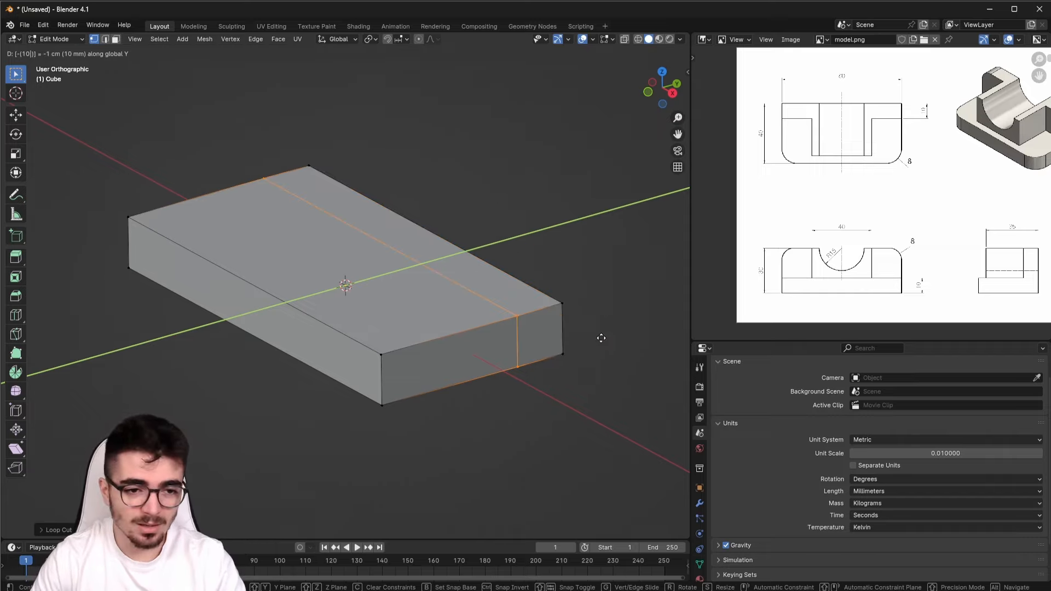
pyautogui.press('Return')
# Measure the block's full depth and the distance from the loop cut to the back edge, snapping to the vertices
pyautogui.scroll(2, 602, 339)
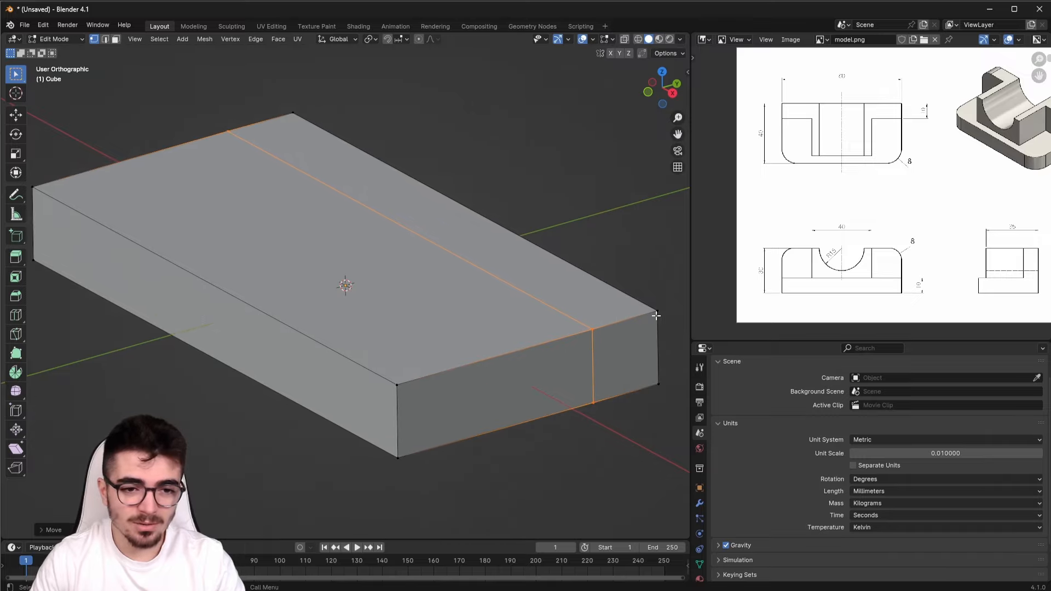
pyautogui.keyDown('shift'); pyautogui.click(592, 330); pyautogui.keyUp('shift')
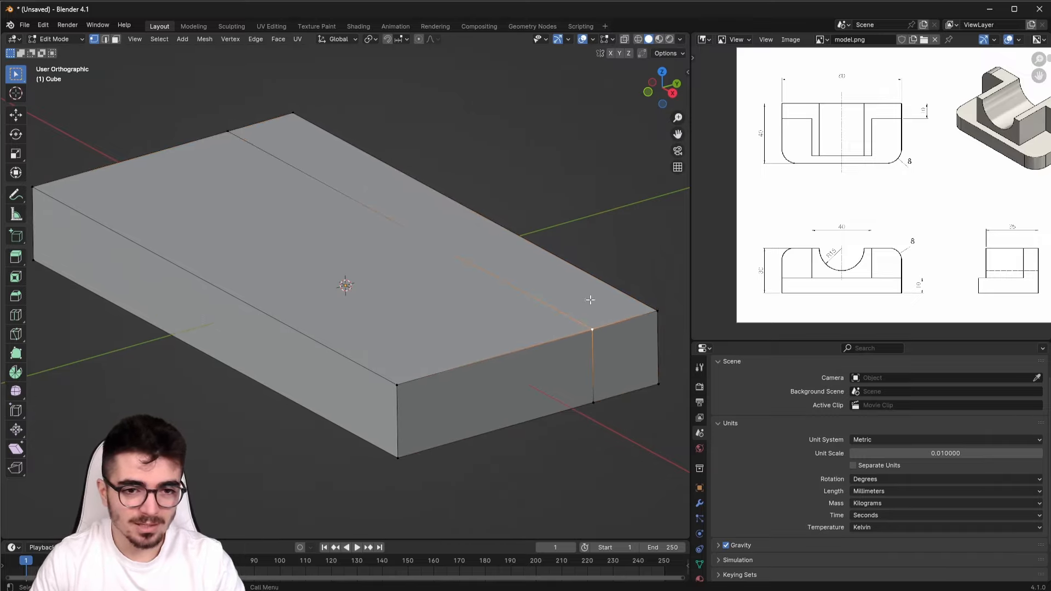
pyautogui.keyDown('shift'); pyautogui.click(228, 131); pyautogui.keyUp('shift')
pyautogui.scroll(2, 558, 399)
pyautogui.keyDown('shift'); pyautogui.moveTo(558, 400); pyautogui.dragTo(406, 415, button='middle'); pyautogui.keyUp('shift')
pyautogui.scroll(-2, 305, 365)
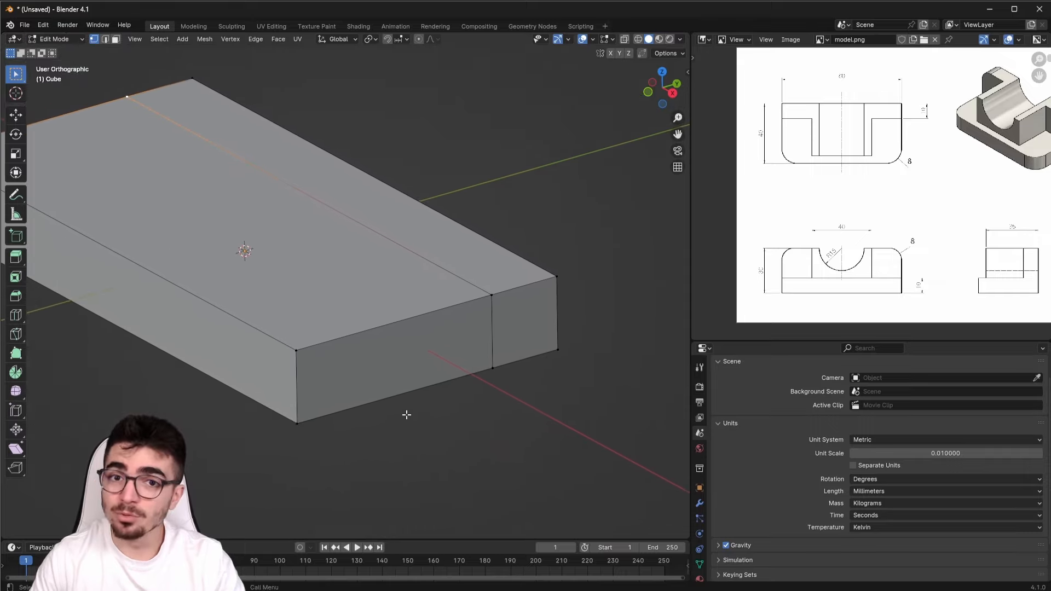
pyautogui.click(15, 215)
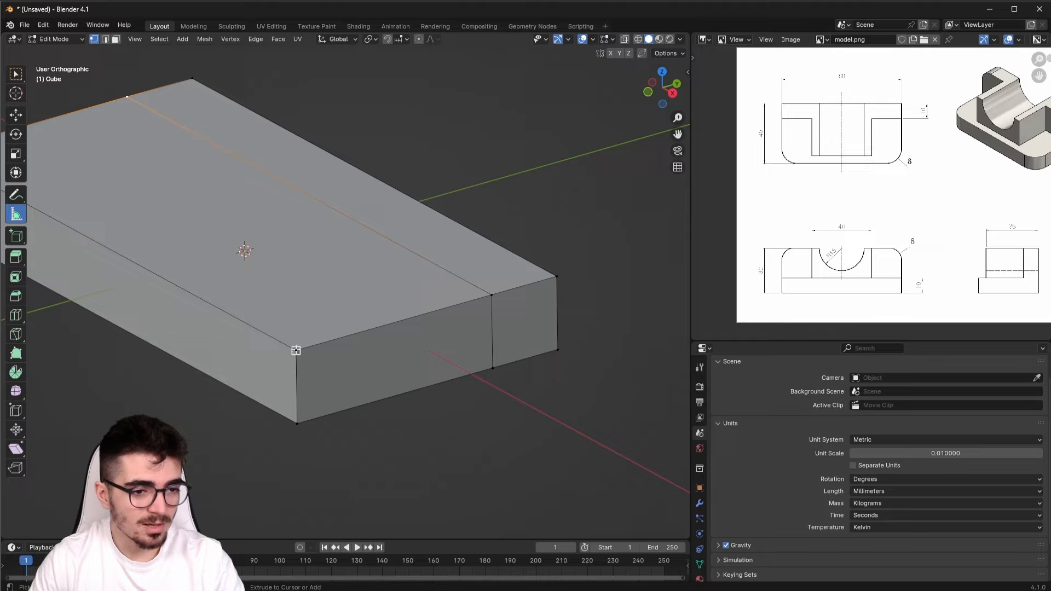
pyautogui.moveTo(296, 351); pyautogui.dragTo(556, 276)
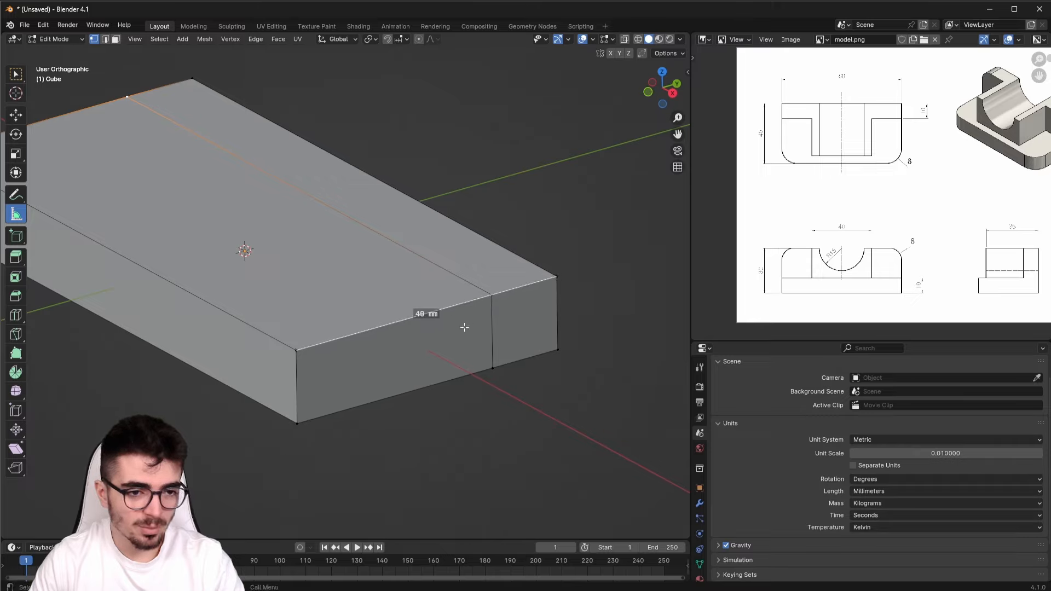
pyautogui.moveTo(492, 368); pyautogui.dragTo(557, 348)
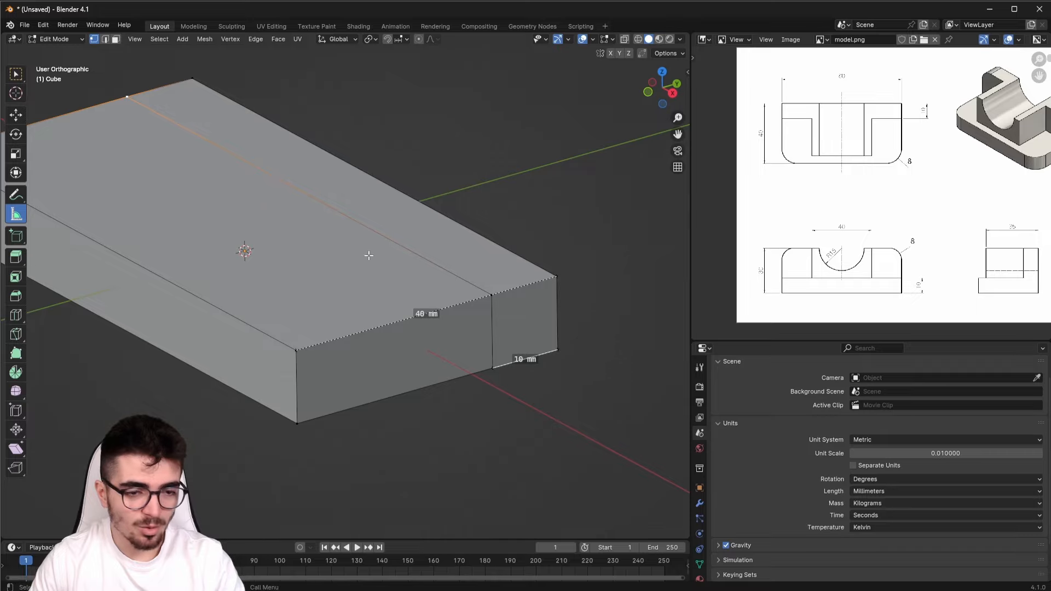
pyautogui.scroll(-1, 378, 328)
pyautogui.scroll(2, 470, 424)
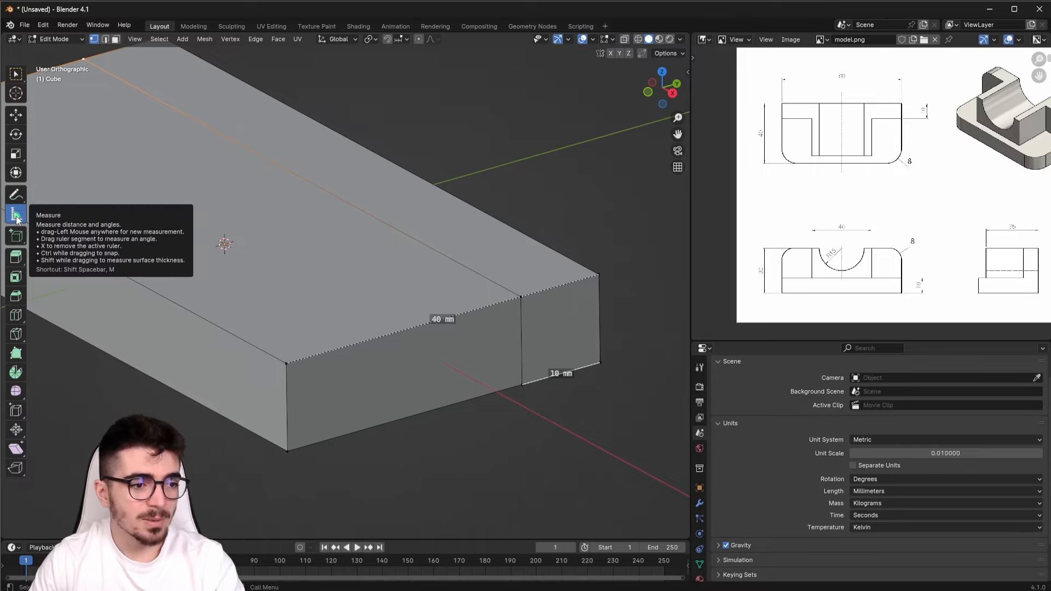
# Return to box selection and examine the reference drawing's isometric, plan and front views for the raised central section's width and position
pyautogui.click(15, 74)
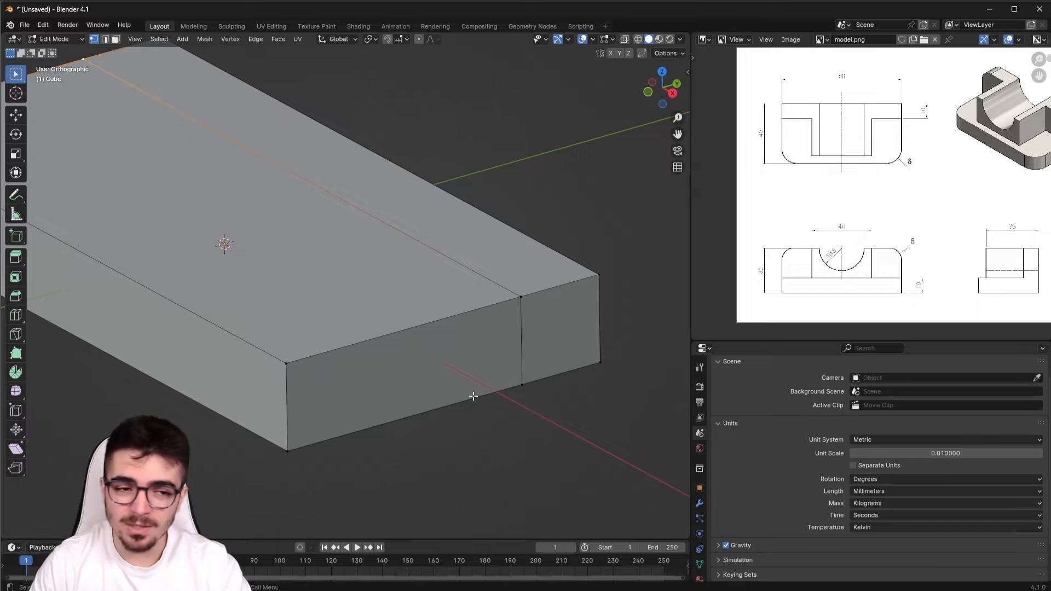
pyautogui.scroll(-1, 289, 338)
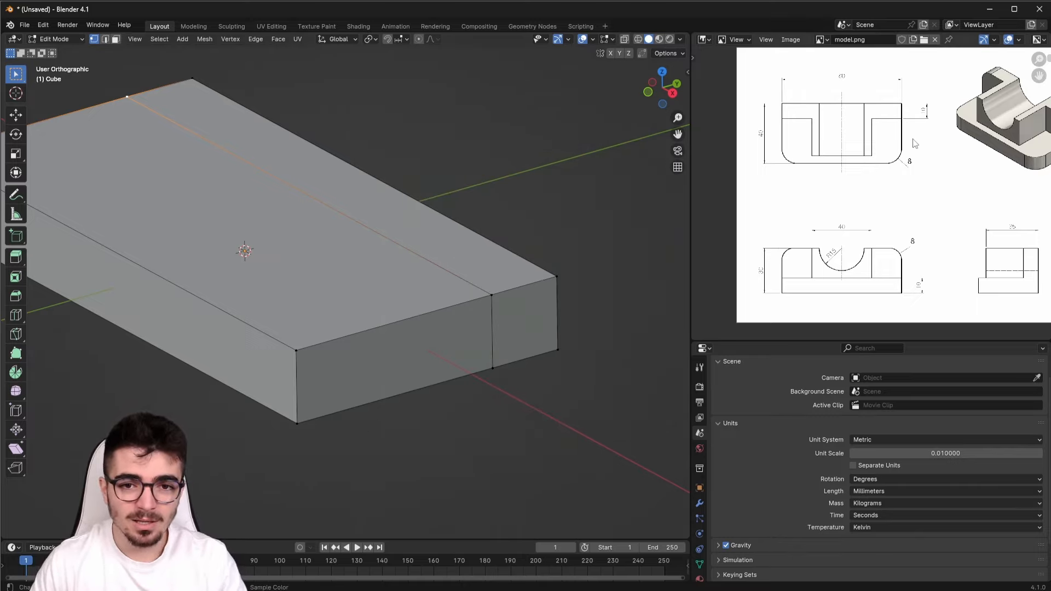
pyautogui.moveTo(916, 144); pyautogui.dragTo(784, 204, button='middle')
pyautogui.scroll(3, 840, 229)
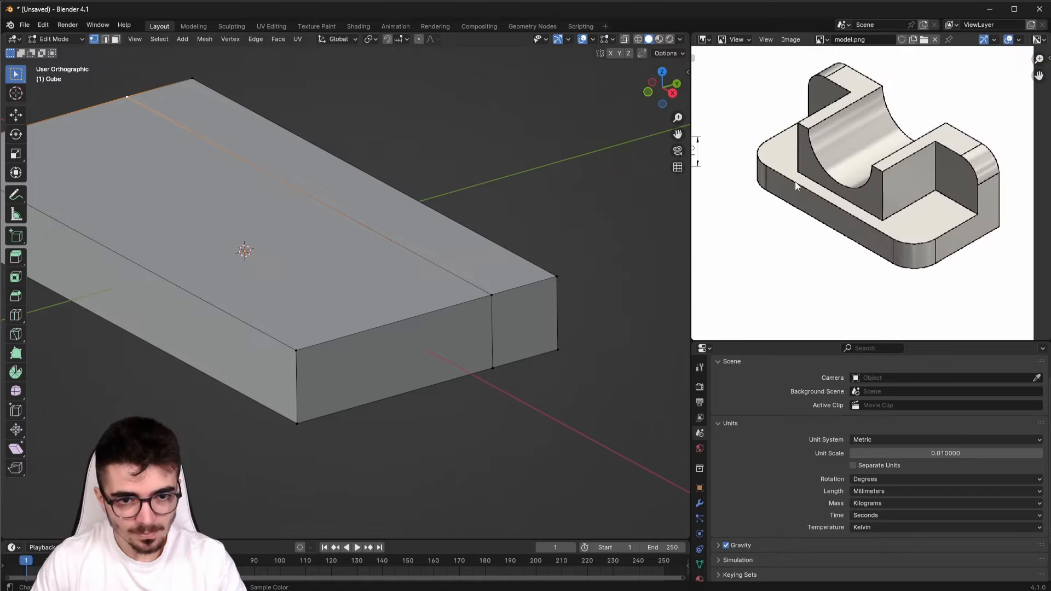
pyautogui.scroll(-3, 796, 182)
pyautogui.moveTo(761, 240); pyautogui.dragTo(876, 222, button='middle')
pyautogui.scroll(3, 878, 227)
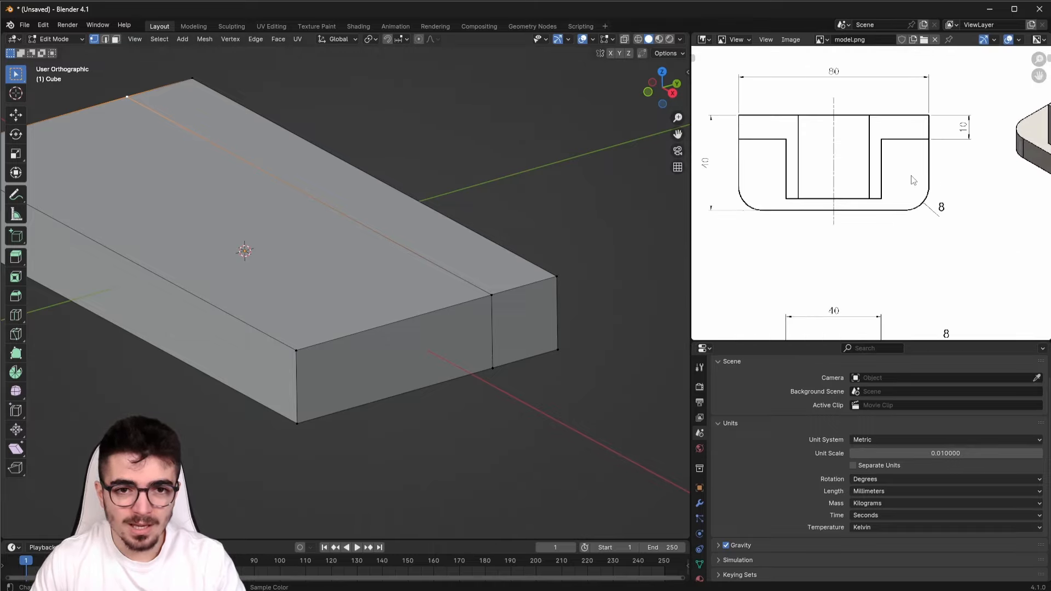
pyautogui.scroll(-2, 885, 210)
pyautogui.scroll(3, 865, 230)
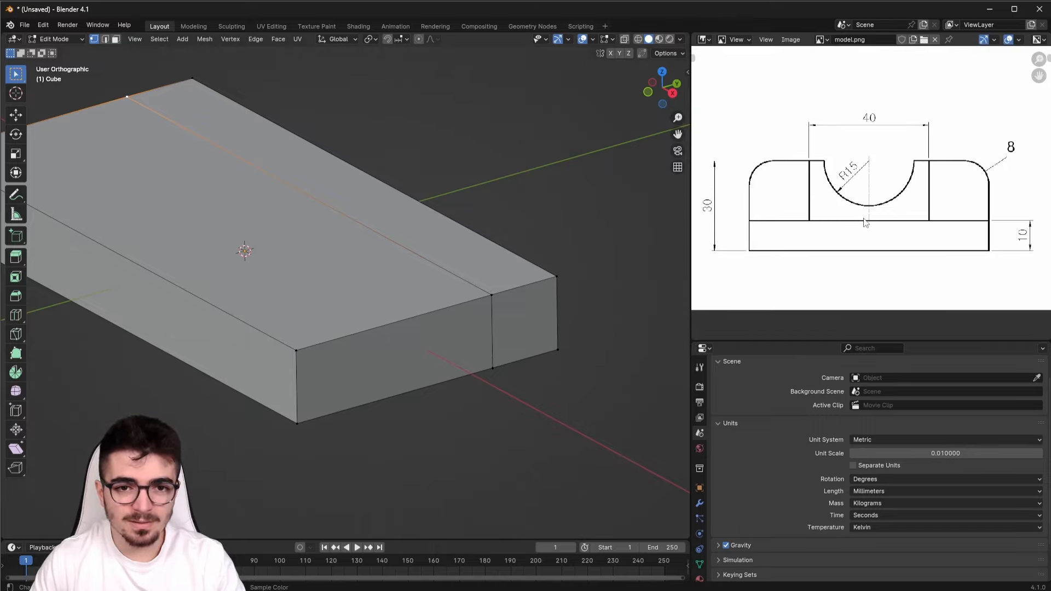
pyautogui.scroll(1, 864, 219)
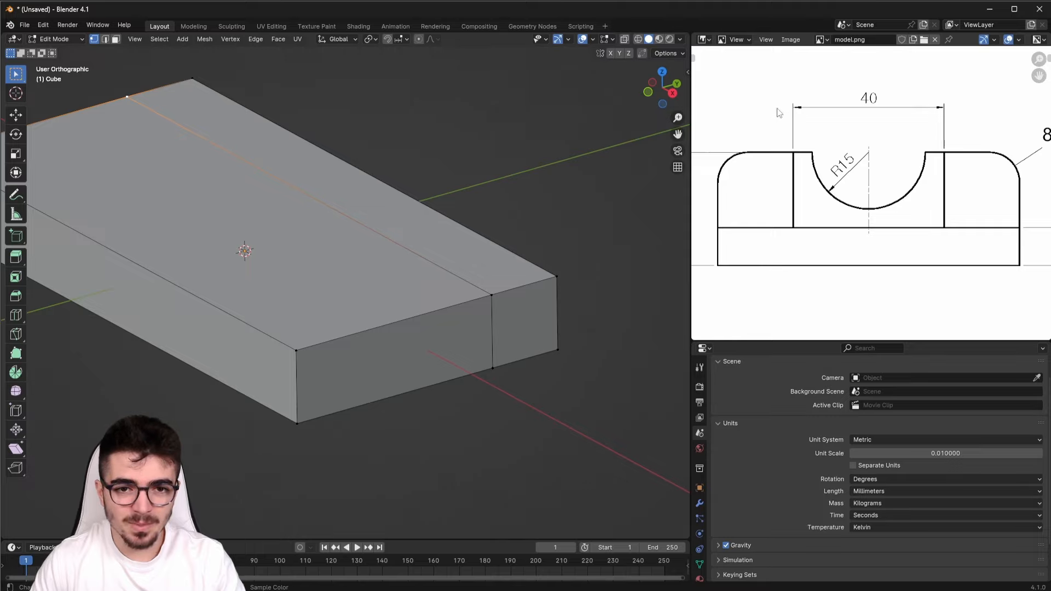
pyautogui.scroll(-3, 935, 111)
pyautogui.moveTo(923, 116); pyautogui.dragTo(757, 223, button='middle')
pyautogui.scroll(2, 860, 224)
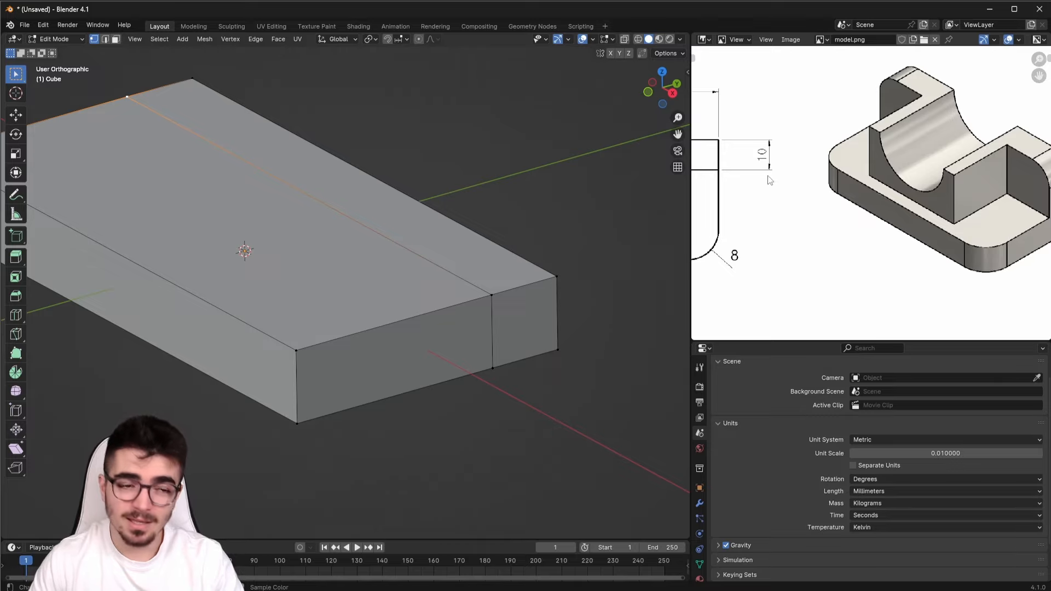
pyautogui.scroll(-3, 283, 307)
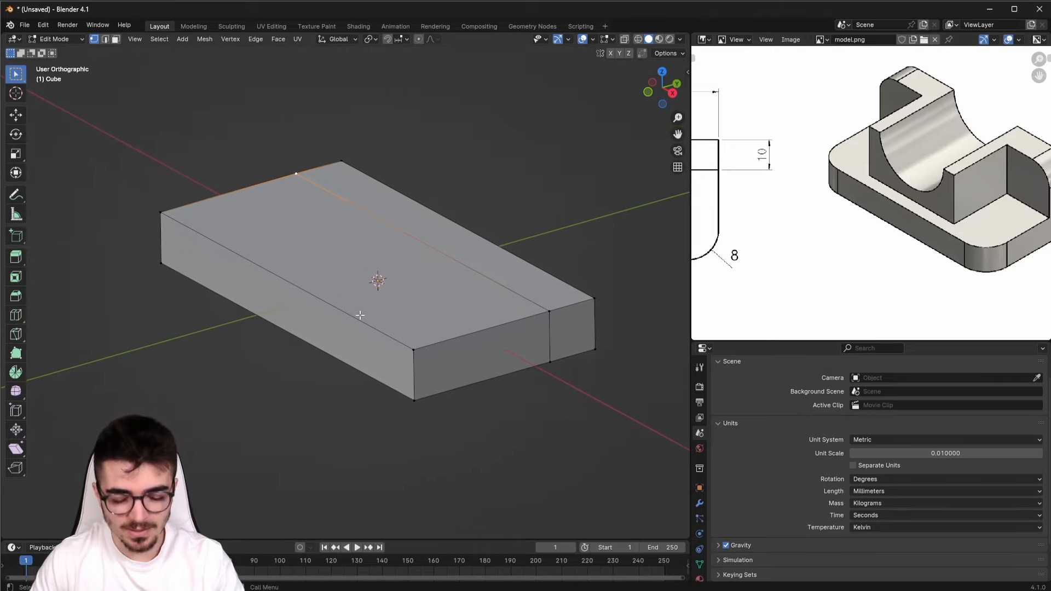
# Add a crosswise loop cut through the exact middle of the block's length
pyautogui.hotkey('ctrl', 'r')
pyautogui.click(355, 317)
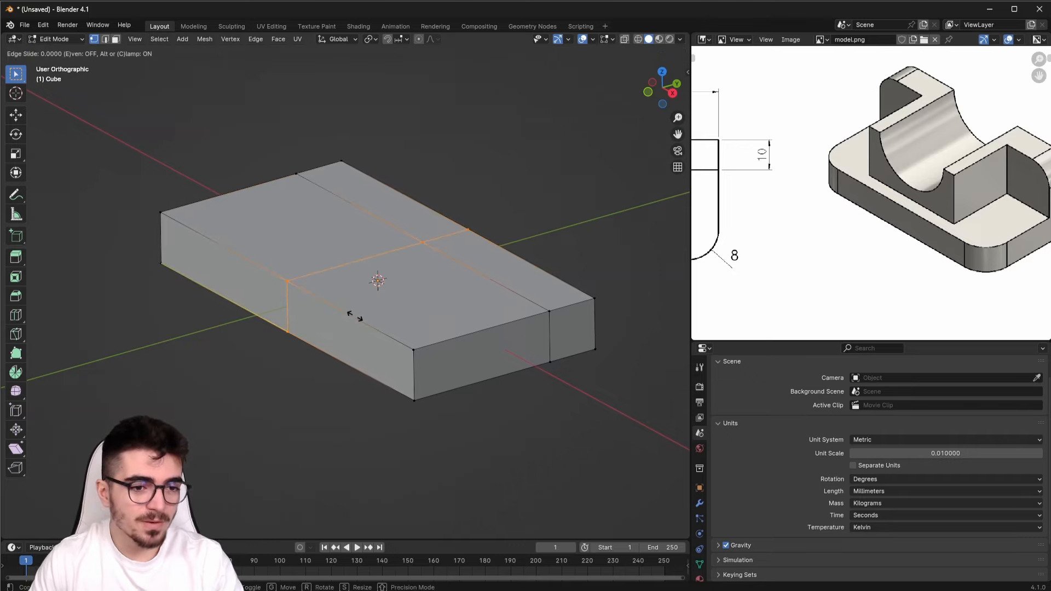
pyautogui.rightClick(352, 316)
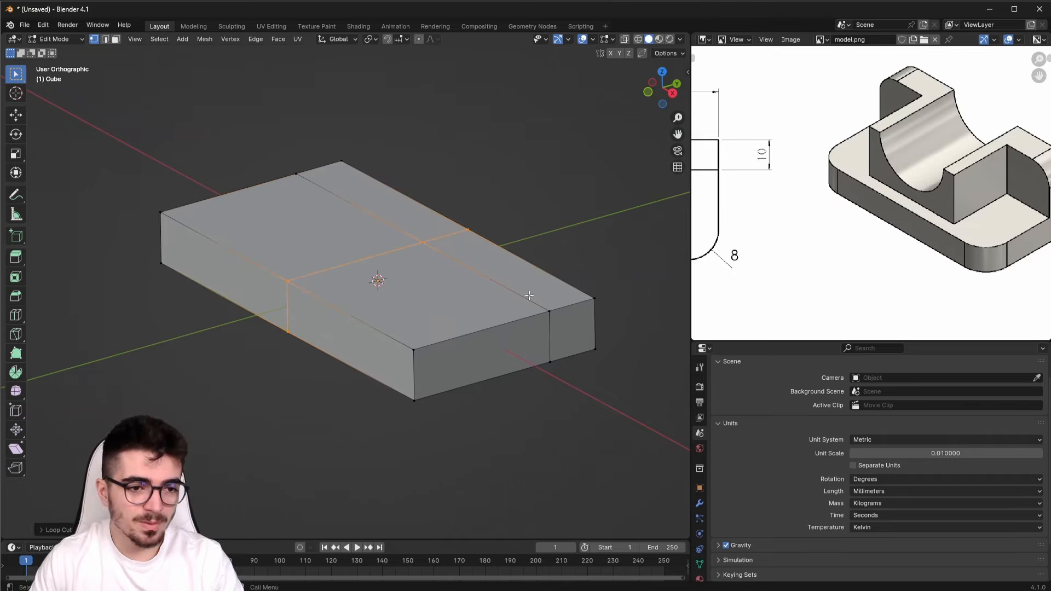
# Add a crosswise loop cut in the block's +X half, slide it fully onto the centre cut and move it 20 mm along X
pyautogui.hotkey('ctrl', 'r')
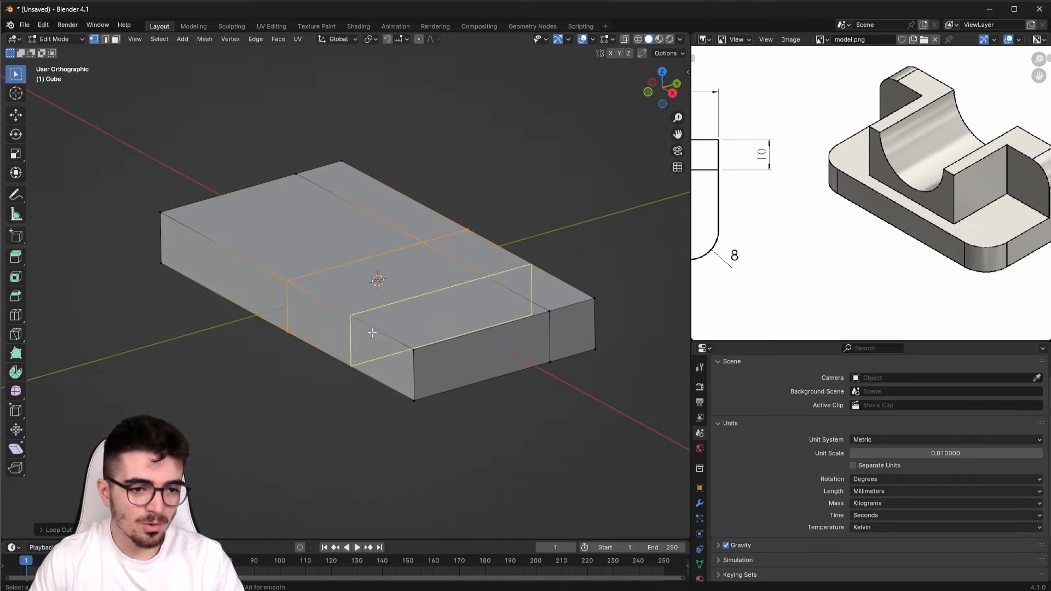
pyautogui.click(372, 332)
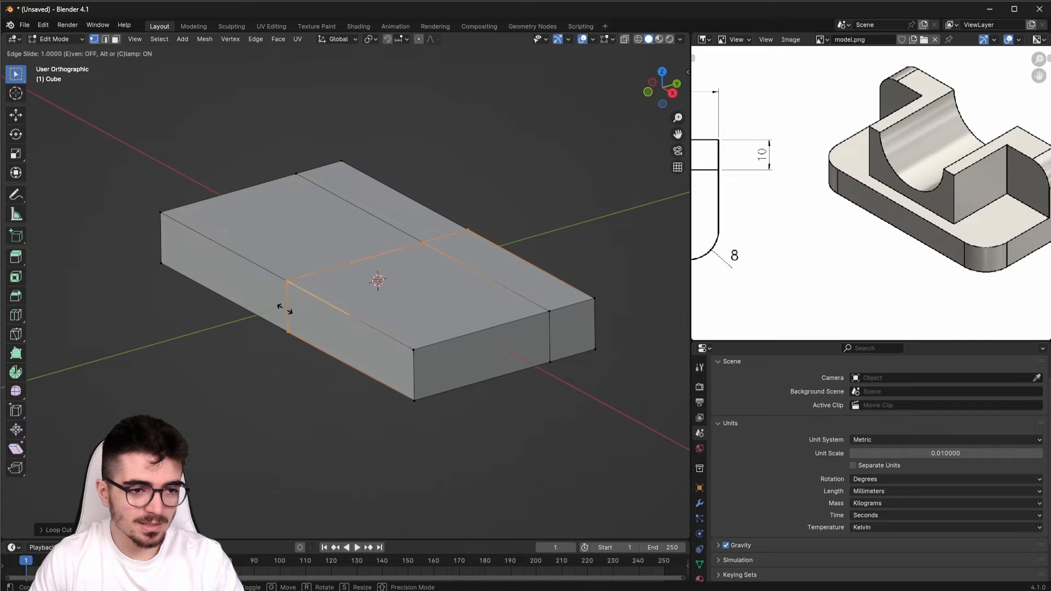
pyautogui.click(232, 295)
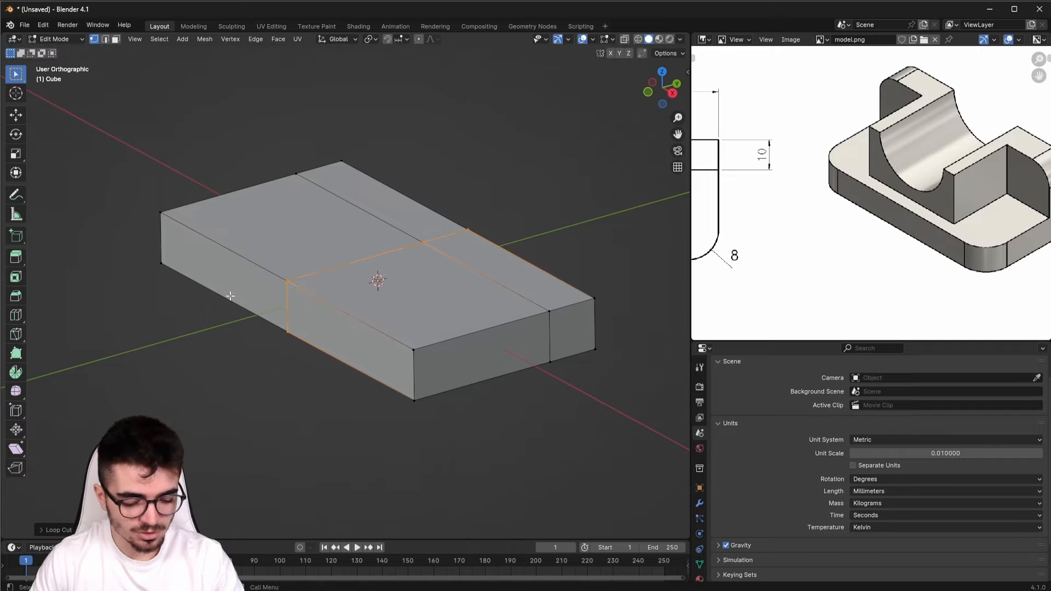
pyautogui.press('g')
pyautogui.write('x')
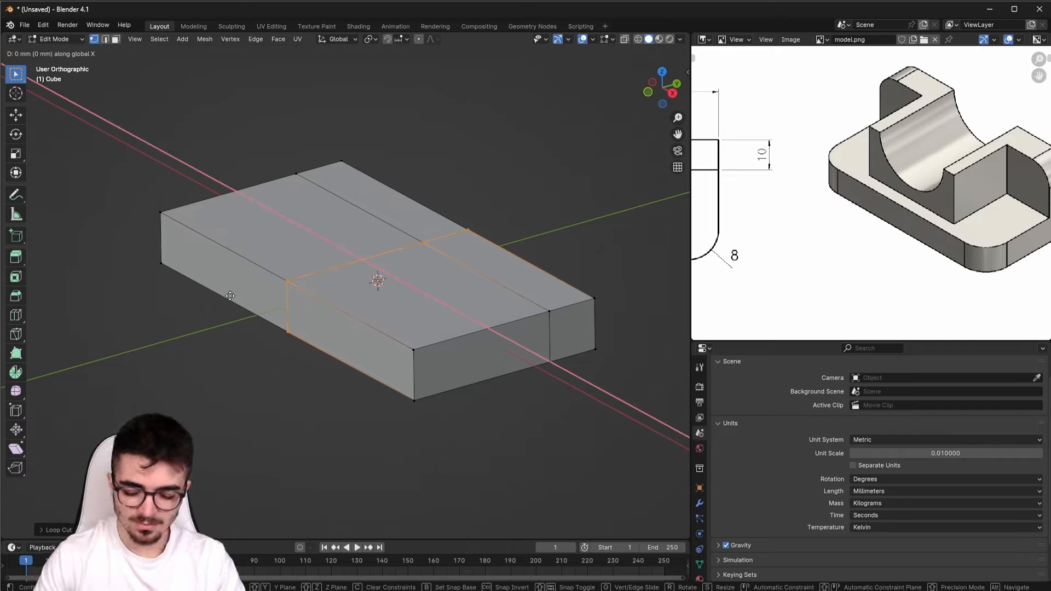
pyautogui.write('20')
pyautogui.press('Return')
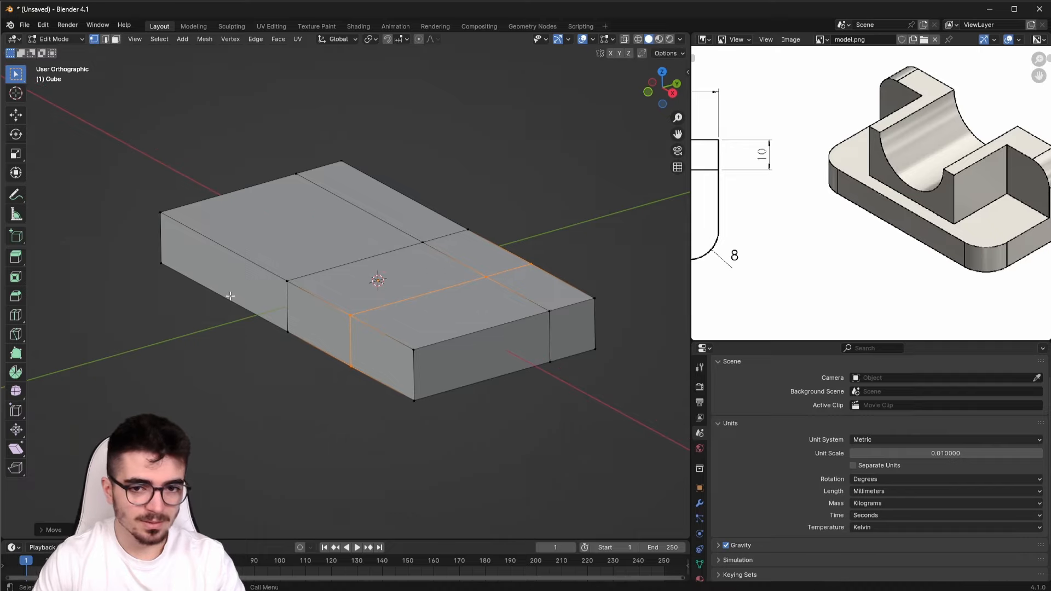
# Add a crosswise loop cut in the block's -X half, slide it fully onto the centre cut and move it -20 mm along X
pyautogui.keyDown('shift'); pyautogui.moveTo(255, 276); pyautogui.dragTo(292, 302, button='middle'); pyautogui.keyUp('shift')
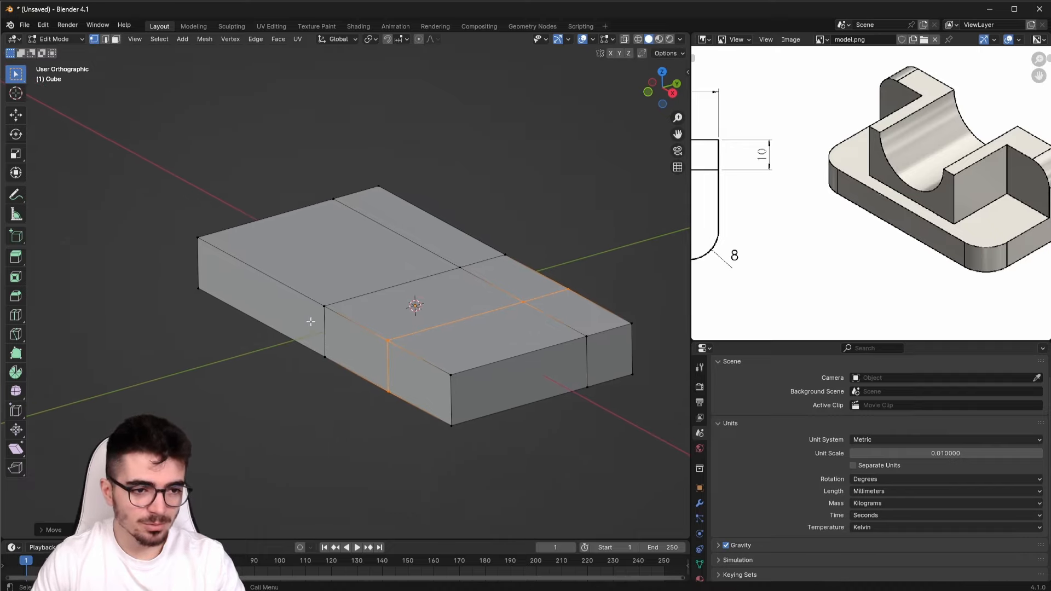
pyautogui.hotkey('ctrl', 'r')
pyautogui.click(277, 293)
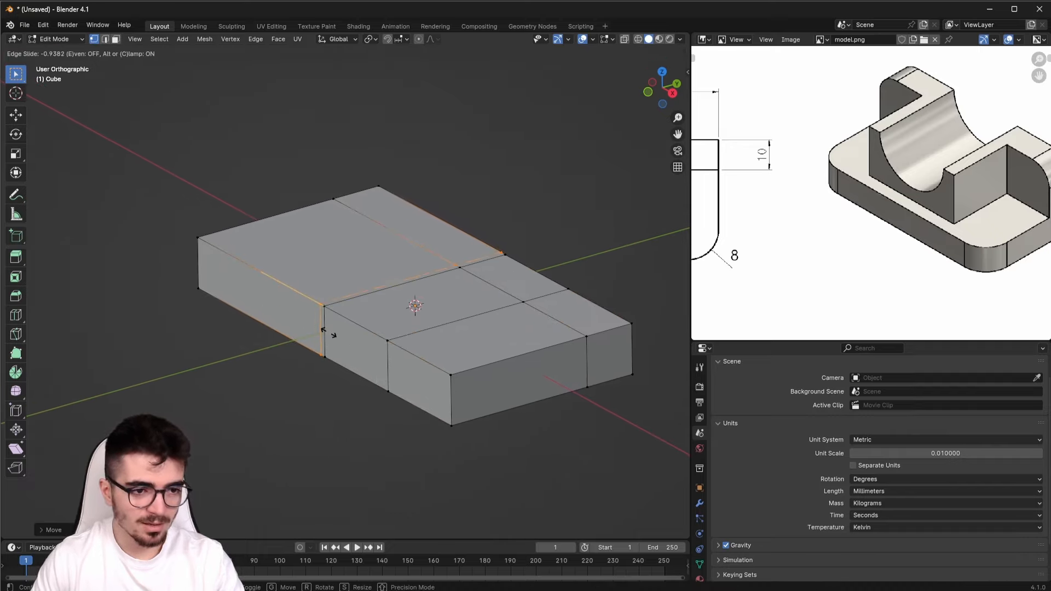
pyautogui.click(357, 348)
pyautogui.press('g')
pyautogui.press('x')
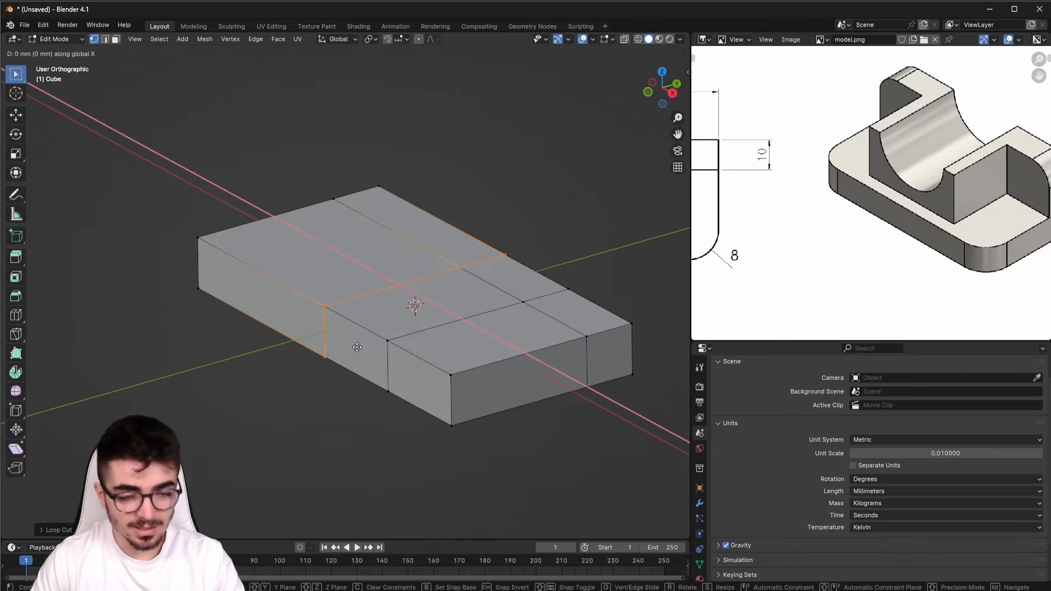
pyautogui.write('-20')
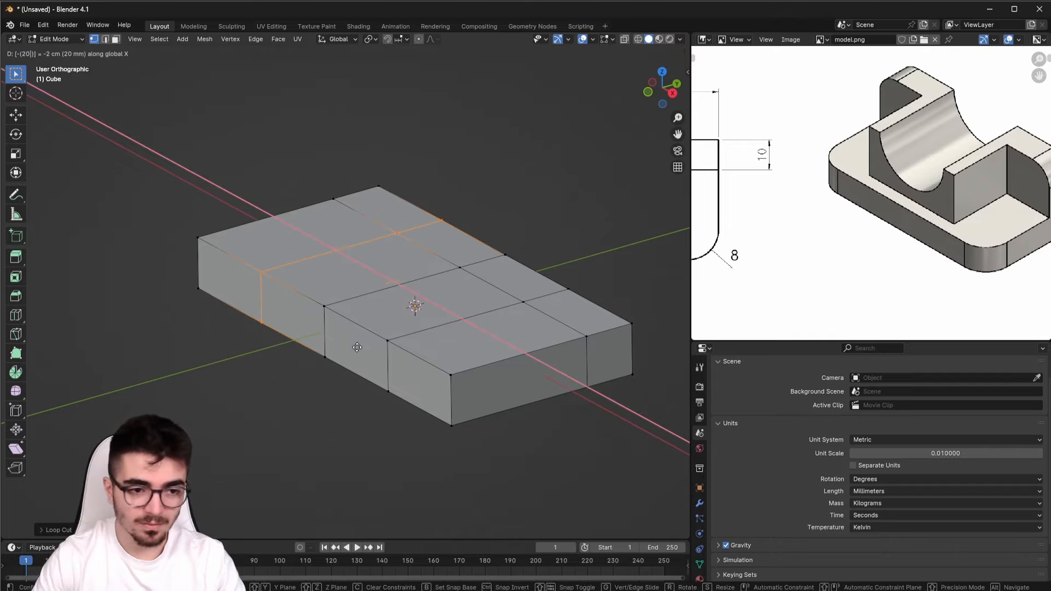
pyautogui.press('Return')
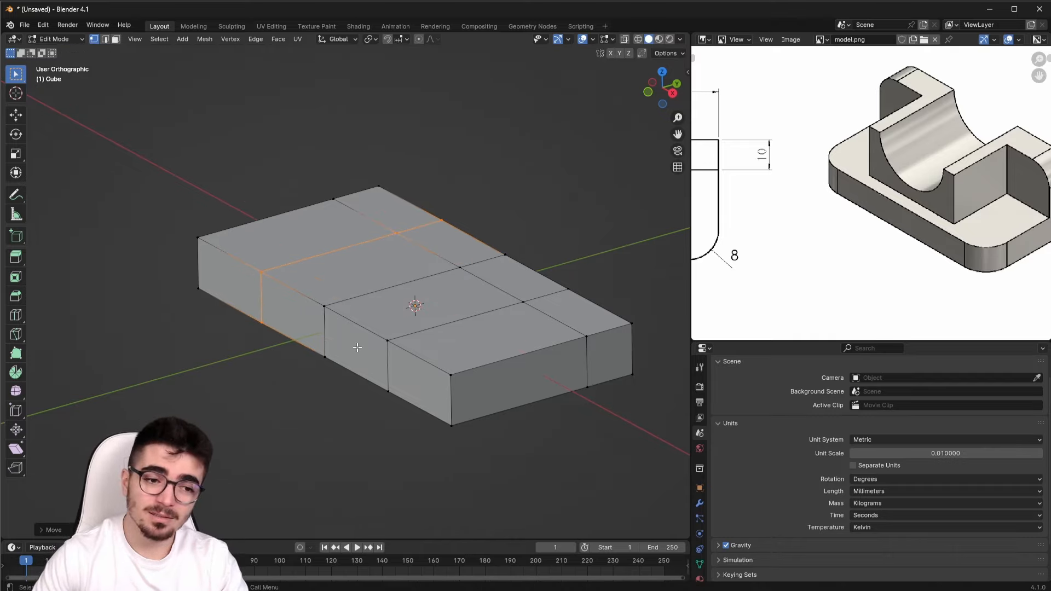
# Clear the loop cut selection and switch the mesh selection mode to faces
pyautogui.keyDown('shift'); pyautogui.moveTo(411, 204); pyautogui.dragTo(362, 213, button='middle'); pyautogui.keyUp('shift')
pyautogui.scroll(-5, 782, 234)
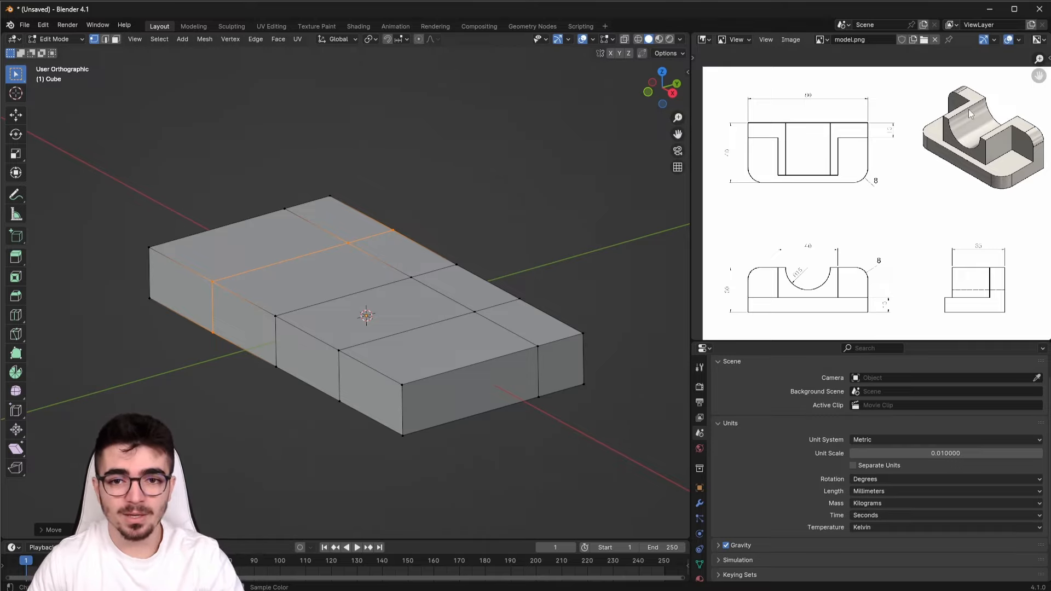
pyautogui.click(117, 41)
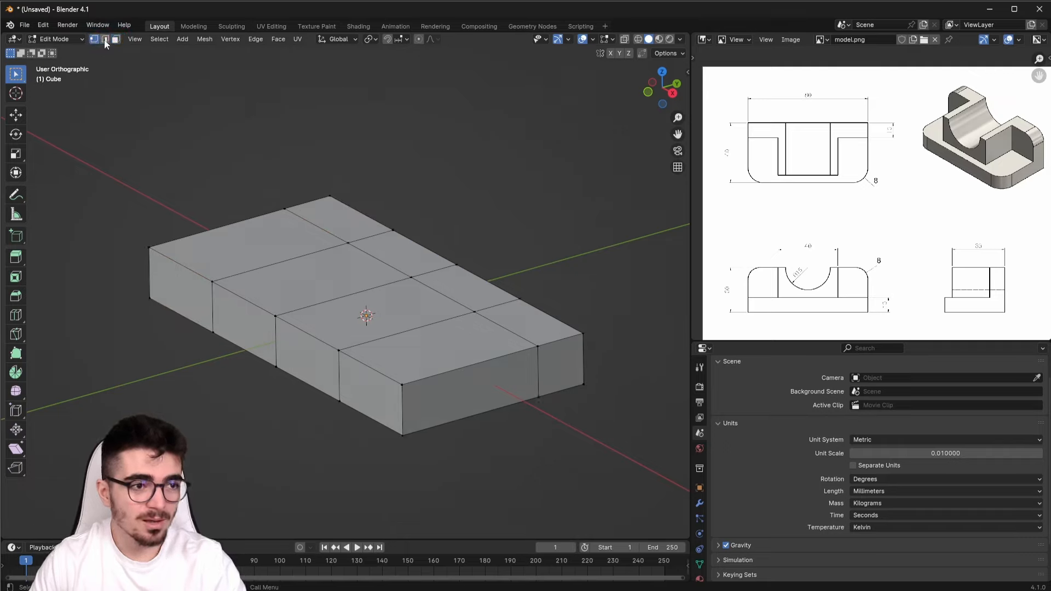
pyautogui.click(117, 42)
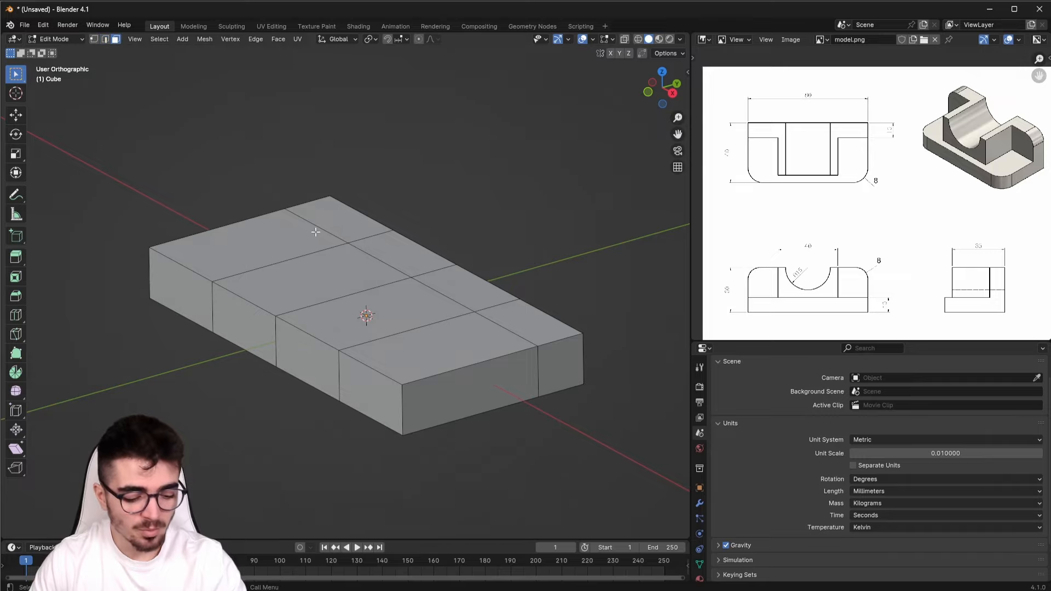
pyautogui.press('1')
pyautogui.press('2')
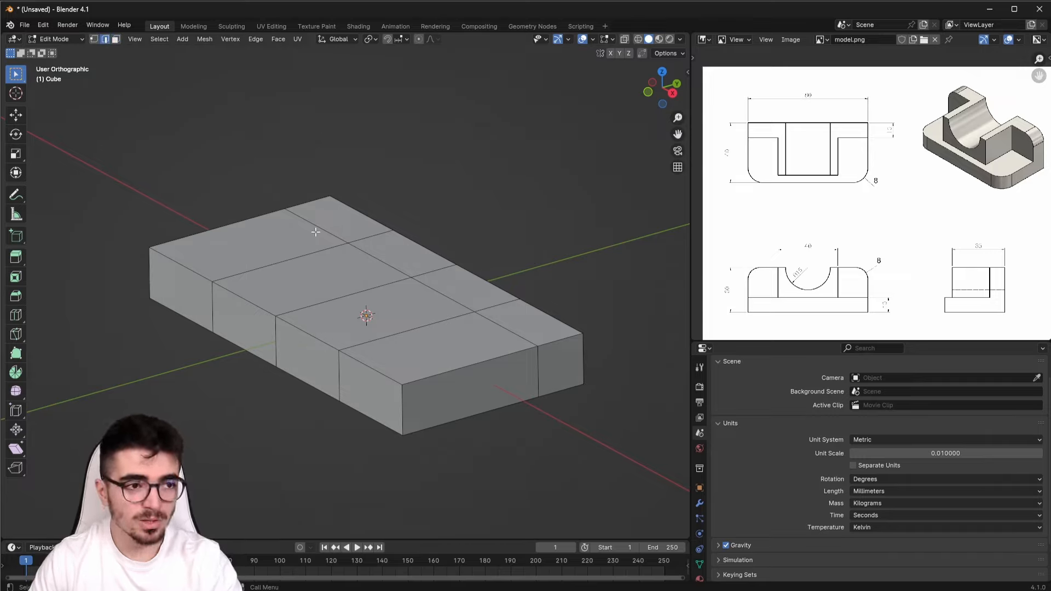
pyautogui.press('3')
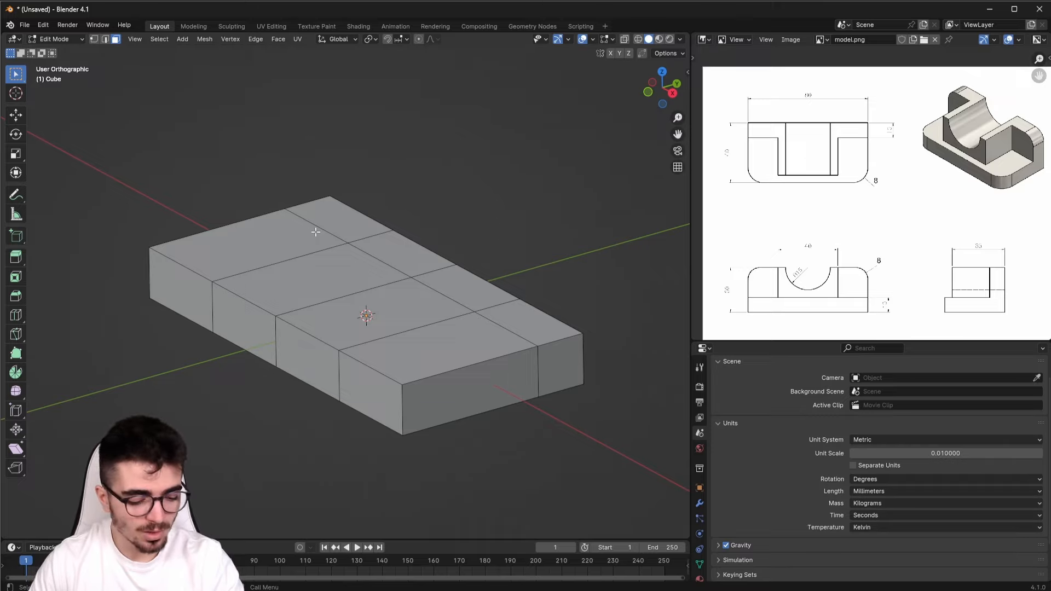
# Select the block's four top faces along the back strip and the two middle top faces in front of them
pyautogui.click(539, 327)
pyautogui.keyDown('shift'); pyautogui.click(483, 285); pyautogui.keyUp('shift')
pyautogui.keyDown('shift'); pyautogui.click(388, 309); pyautogui.keyUp('shift')
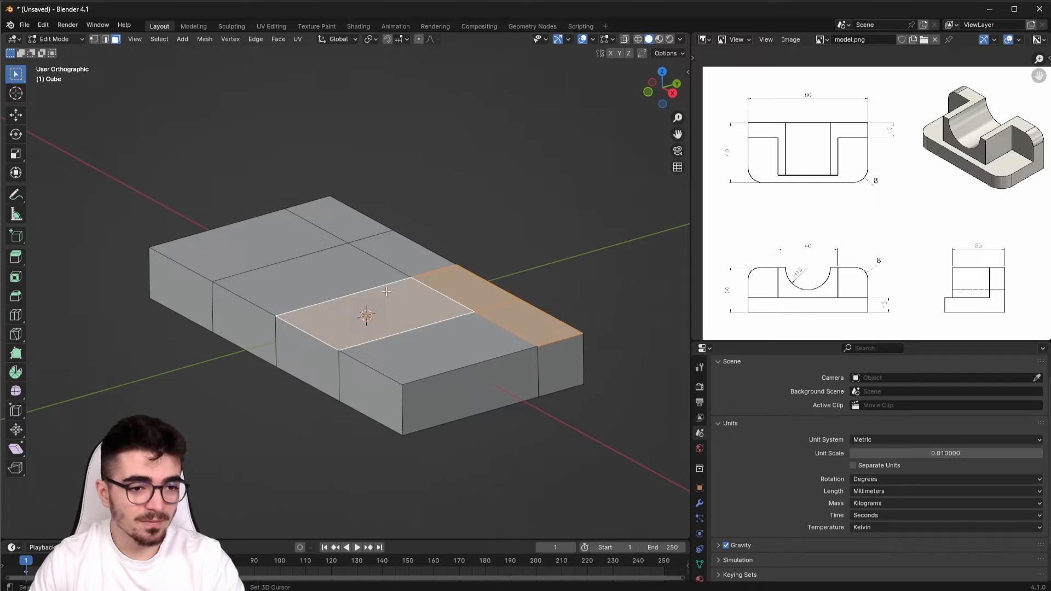
pyautogui.keyDown('shift'); pyautogui.click(403, 251); pyautogui.keyUp('shift')
pyautogui.keyDown('shift'); pyautogui.click(367, 265); pyautogui.keyUp('shift')
pyautogui.keyDown('shift'); pyautogui.click(352, 215); pyautogui.keyUp('shift')
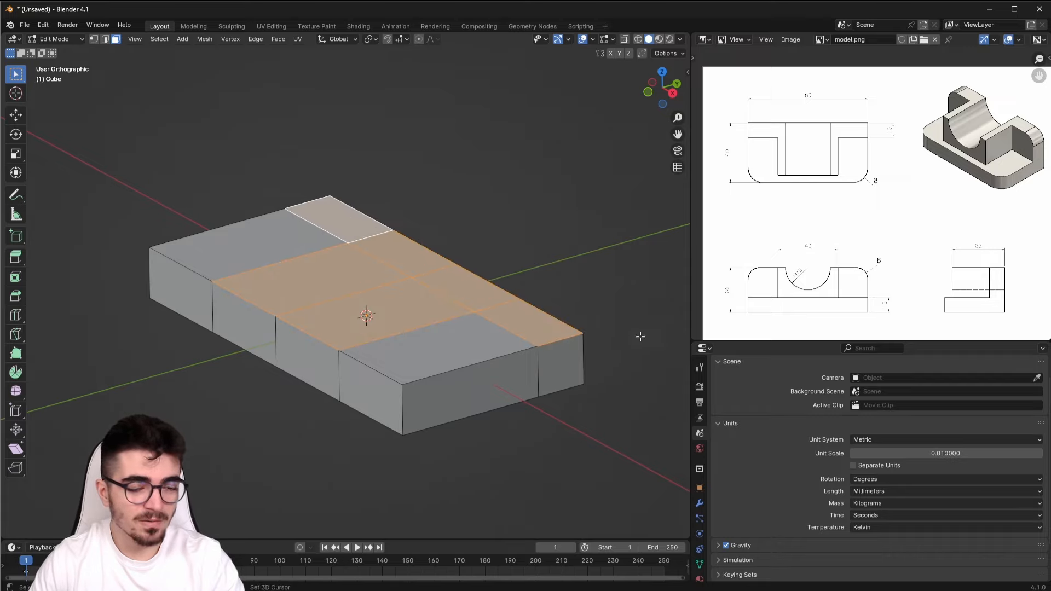
pyautogui.keyDown('shift'); pyautogui.moveTo(424, 354); pyautogui.dragTo(394, 358, button='middle'); pyautogui.keyUp('shift')
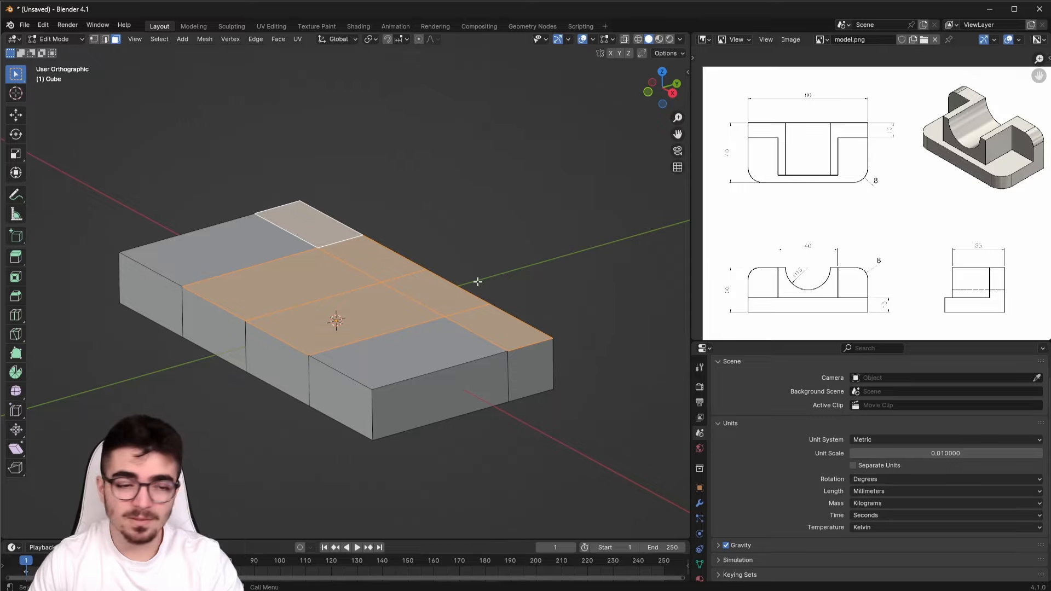
pyautogui.keyDown('shift'); pyautogui.moveTo(424, 409); pyautogui.dragTo(436, 410, button='middle'); pyautogui.keyUp('shift')
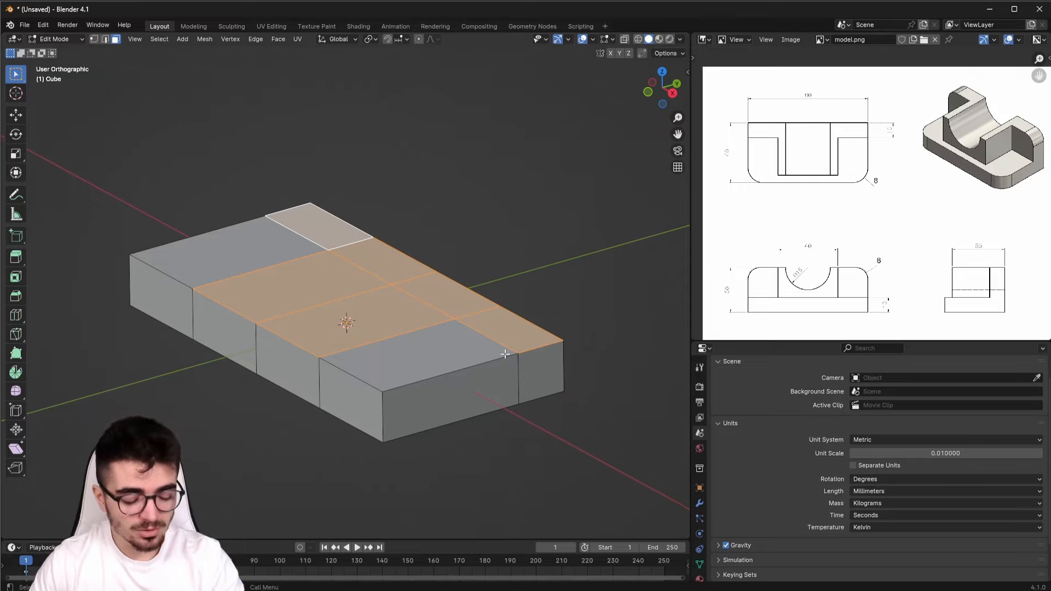
# Try a freehand upward extrusion of the selected top faces, and undo it
pyautogui.press('e')
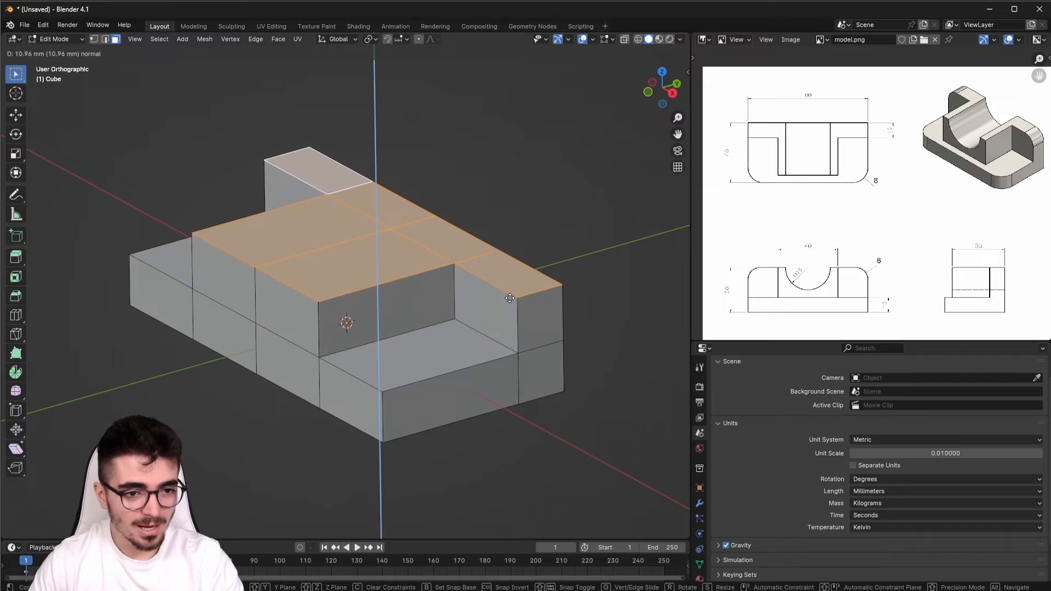
pyautogui.click(512, 296)
pyautogui.hotkey('ctrl', 'z')
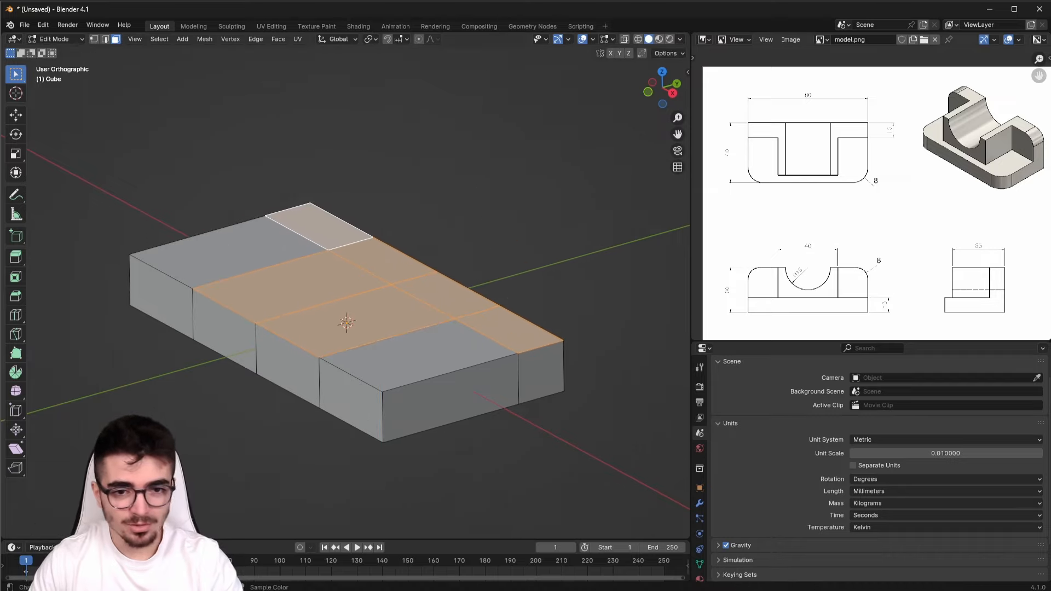
# Extrude the selected back-strip and central top faces 20 mm upward along Z
pyautogui.scroll(4, 823, 291)
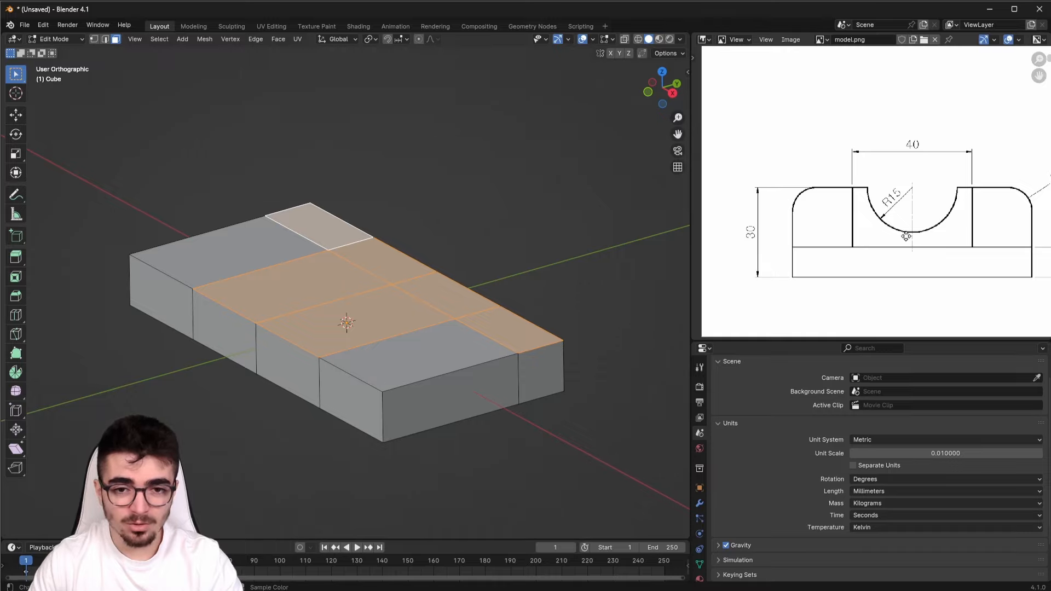
pyautogui.moveTo(910, 228); pyautogui.dragTo(838, 236, button='middle')
pyautogui.scroll(-1, 817, 203)
pyautogui.moveTo(806, 205); pyautogui.dragTo(858, 230, button='middle')
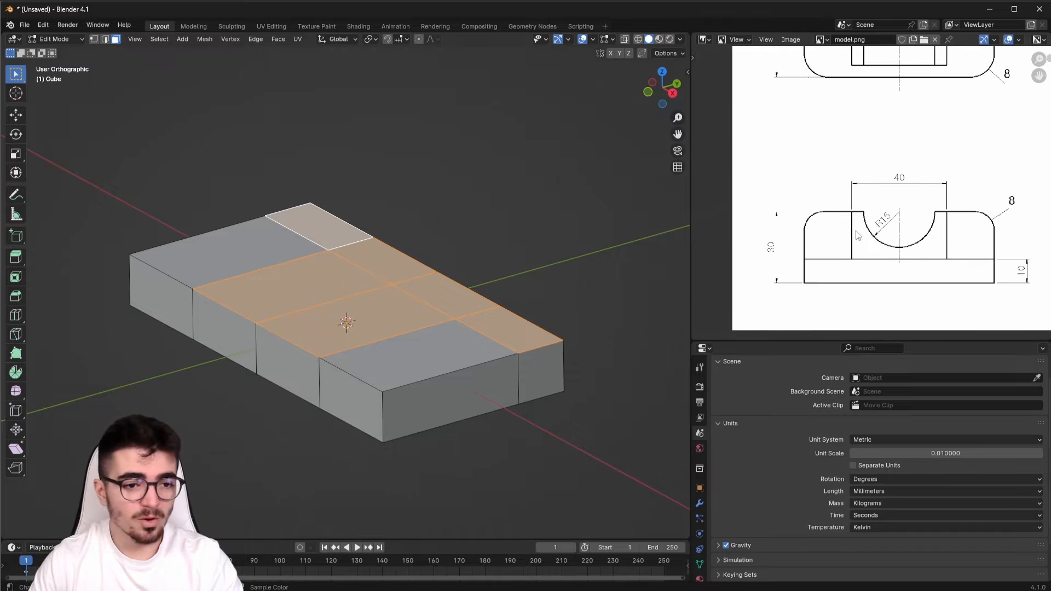
pyautogui.keyDown('shift'); pyautogui.moveTo(505, 278); pyautogui.dragTo(505, 273, button='middle'); pyautogui.keyUp('shift')
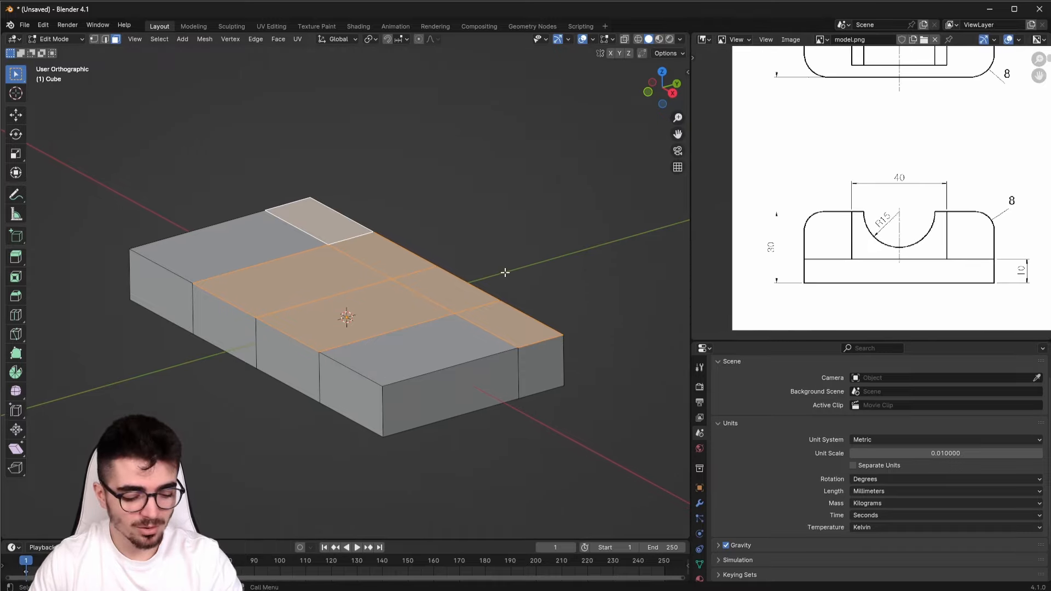
pyautogui.press('e')
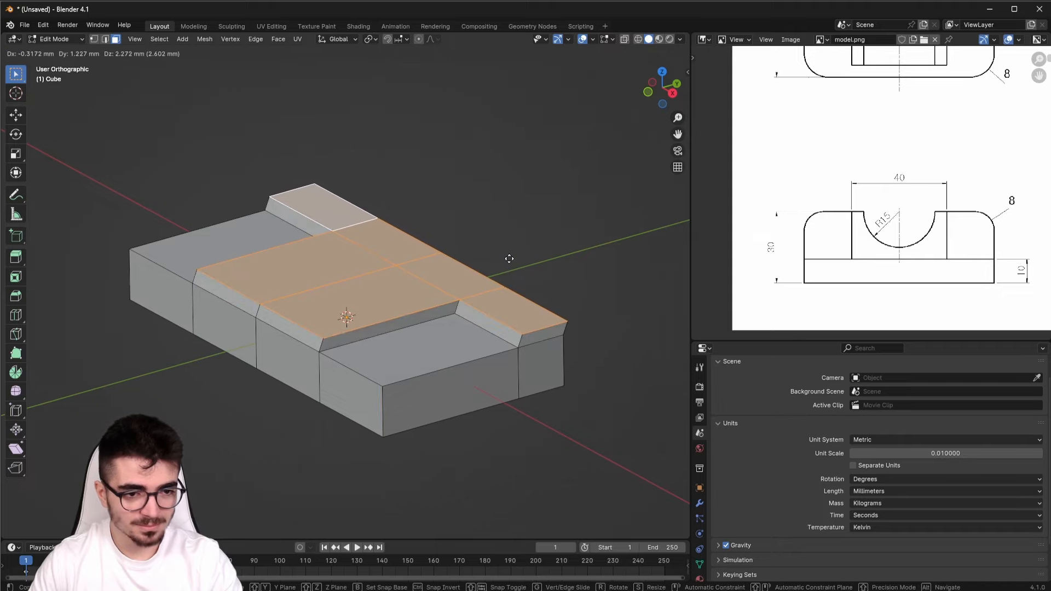
pyautogui.write('z')
pyautogui.write('20')
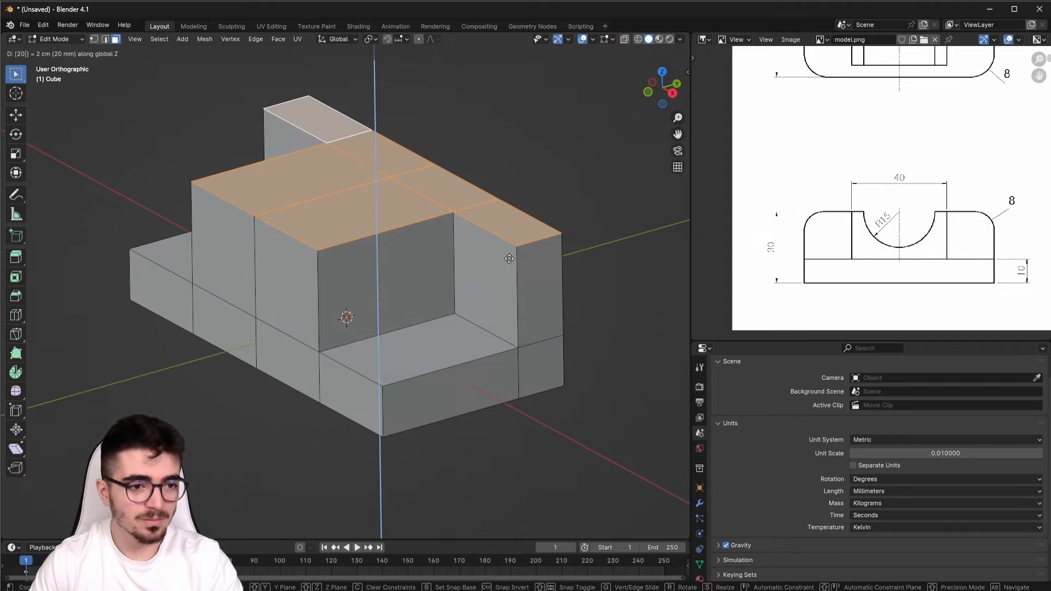
pyautogui.press('Return')
# Examine the isometric and front views in model.png for the rounded edges and their radii
pyautogui.scroll(-2, 434, 294)
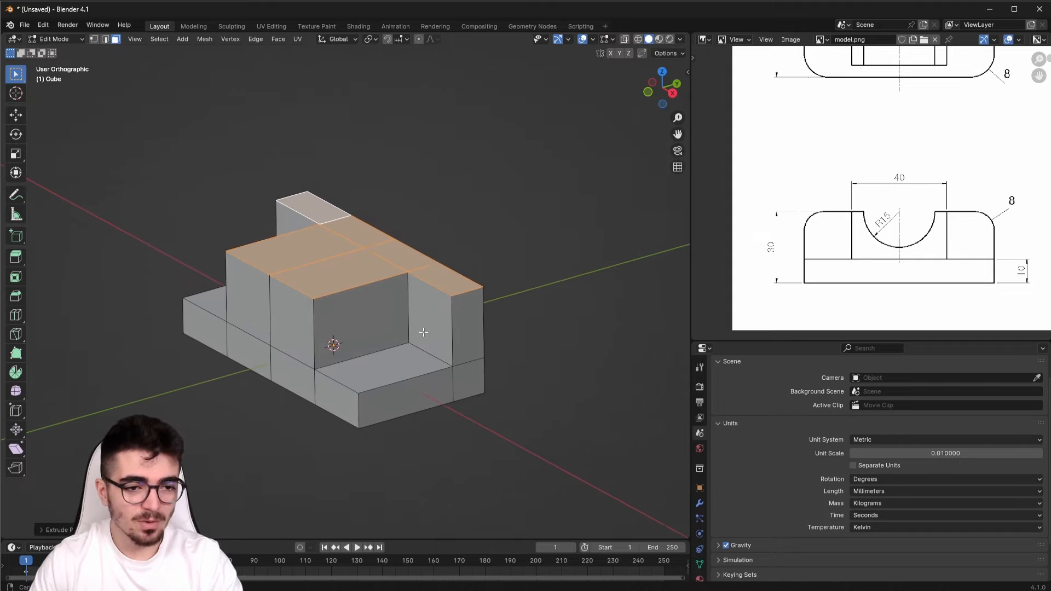
pyautogui.scroll(-1, 965, 214)
pyautogui.scroll(-2, 965, 214)
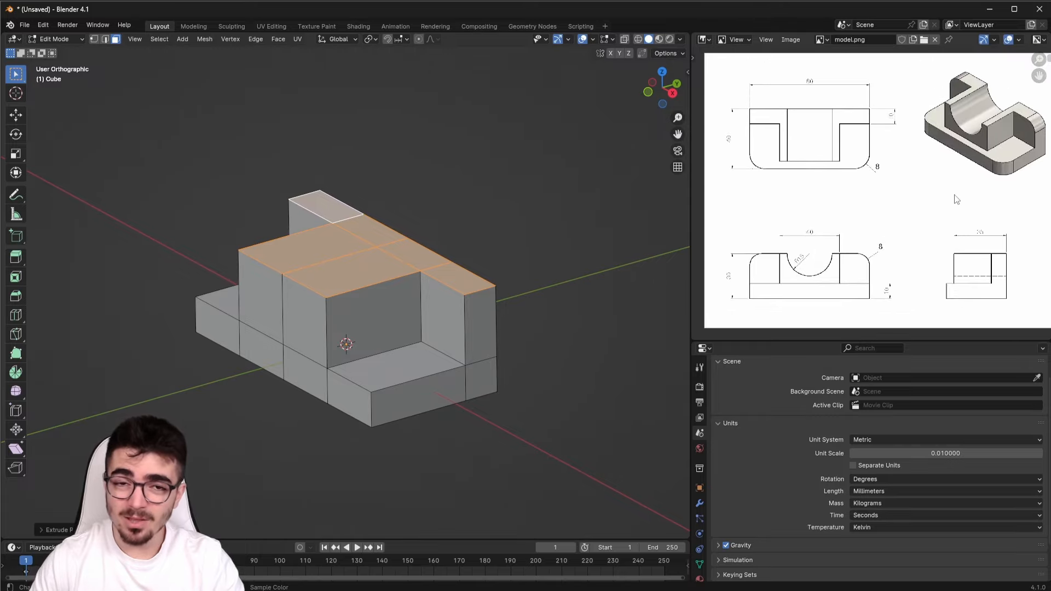
pyautogui.scroll(4, 911, 252)
pyautogui.scroll(2, 911, 252)
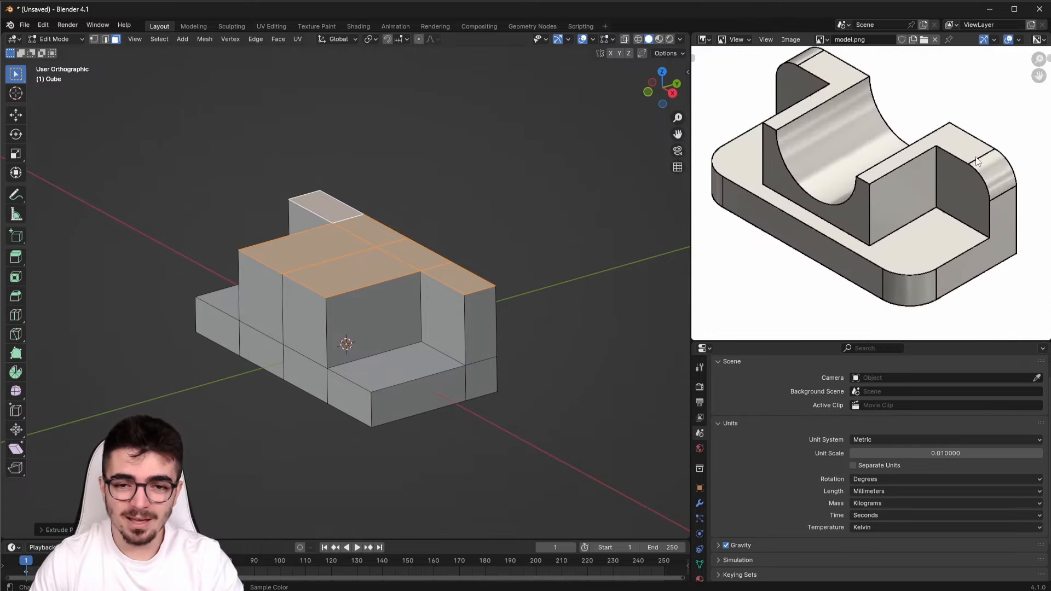
pyautogui.scroll(-3, 987, 219)
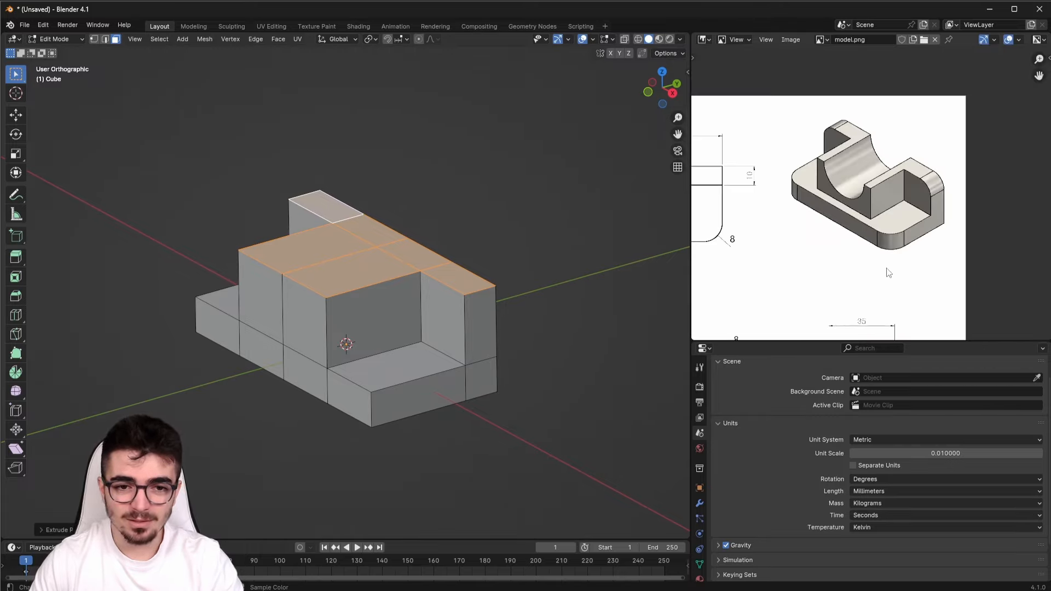
pyautogui.moveTo(993, 203); pyautogui.dragTo(1039, 139, button='middle')
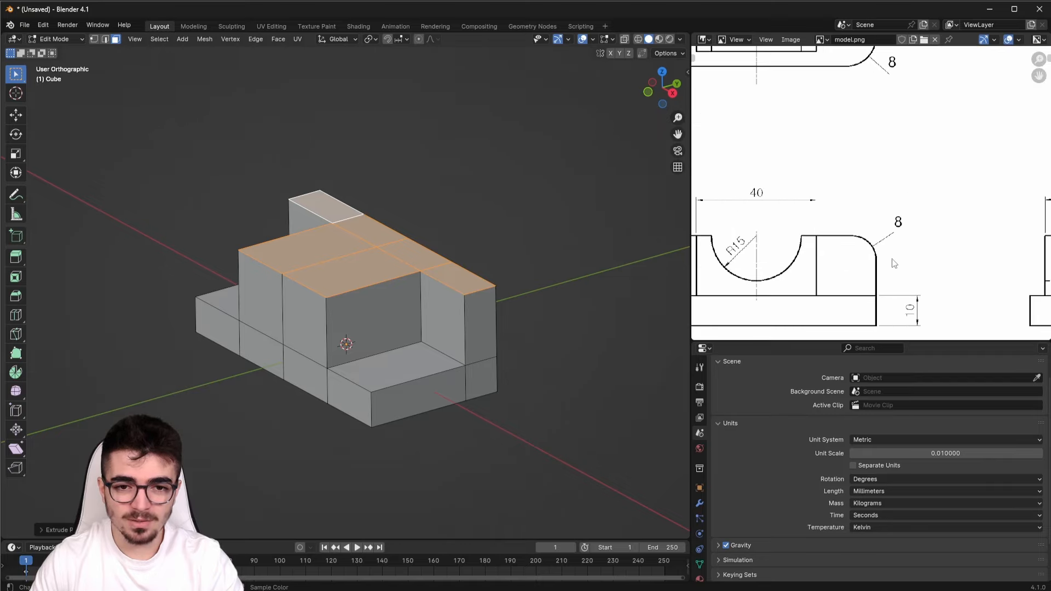
pyautogui.scroll(-3, 848, 189)
pyautogui.moveTo(847, 189); pyautogui.dragTo(793, 264, button='middle')
pyautogui.scroll(5, 942, 216)
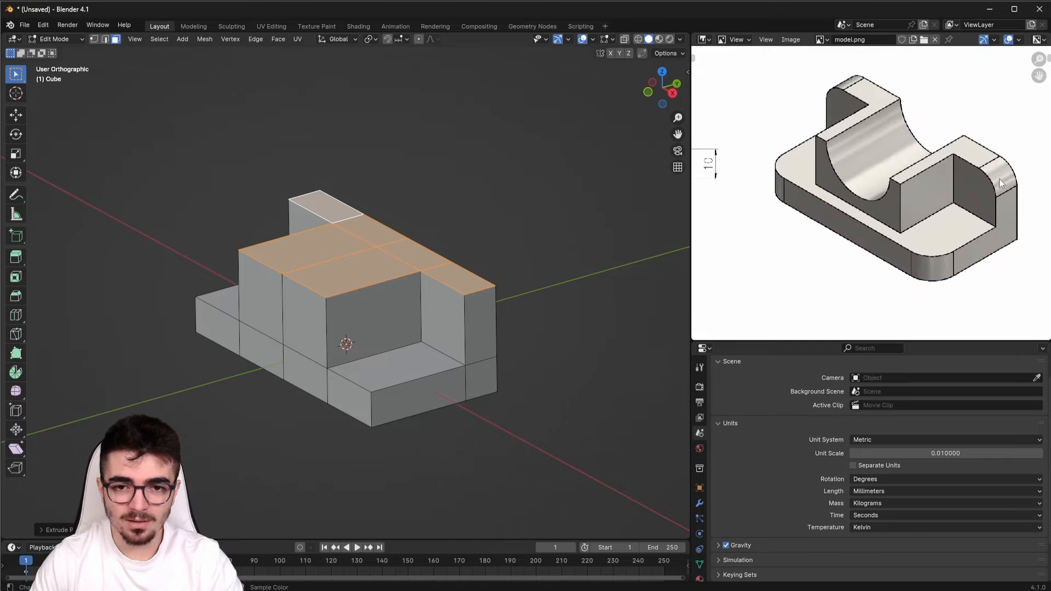
pyautogui.moveTo(980, 160); pyautogui.dragTo(963, 167, button='middle')
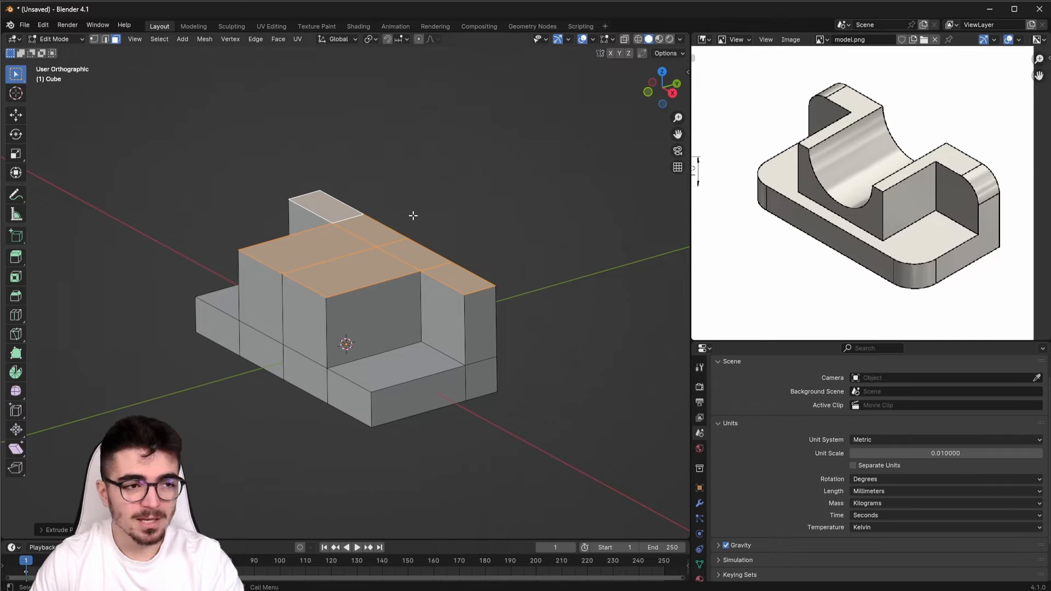
# In edge selection mode, bevel the back wall's top outer edge at the +X end by about 6.4 mm
pyautogui.click(106, 40)
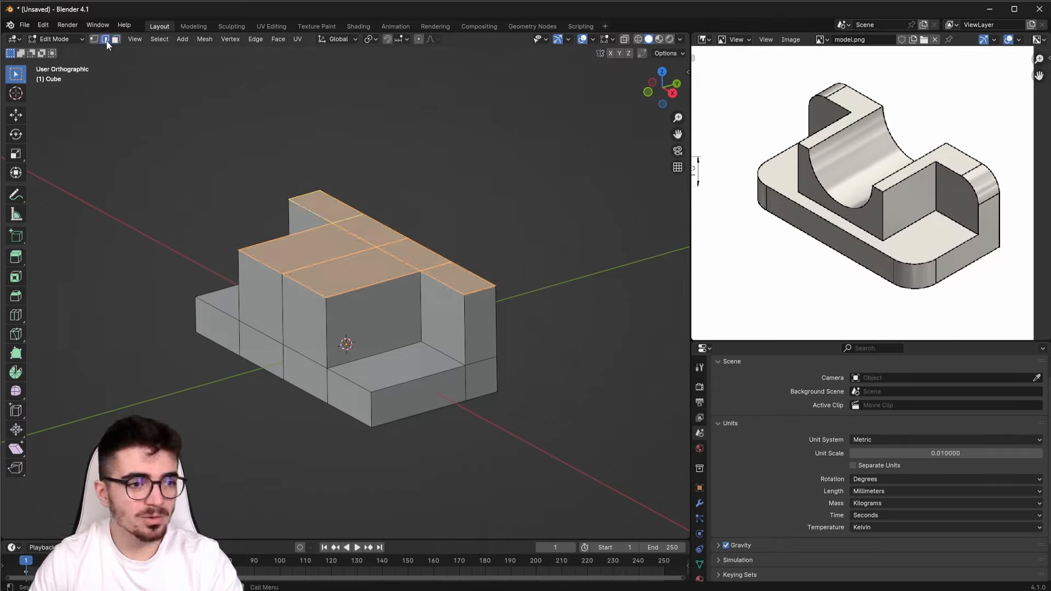
pyautogui.click(480, 292)
pyautogui.scroll(3, 487, 303)
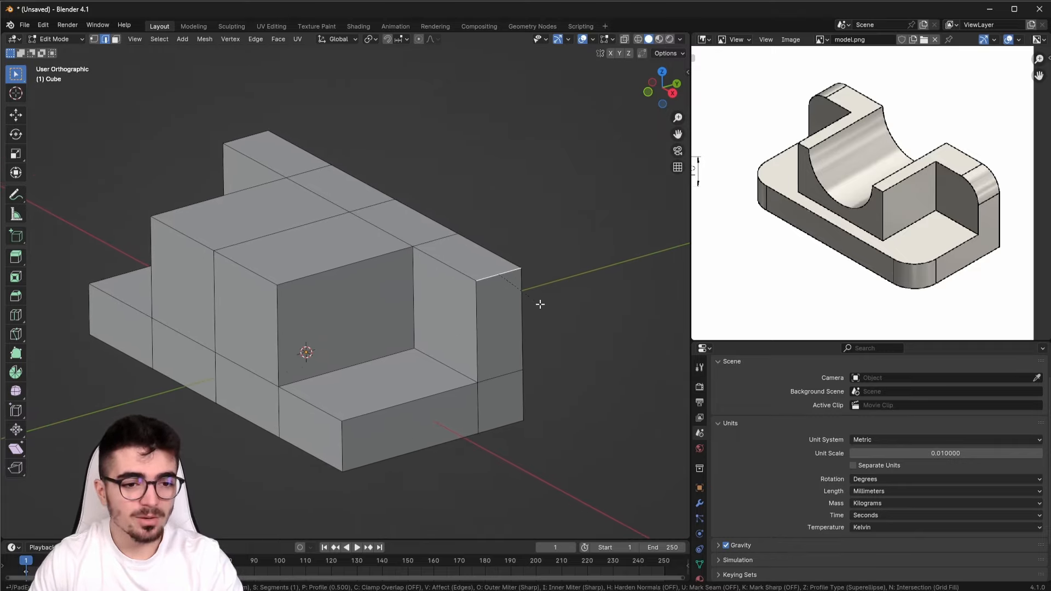
pyautogui.hotkey('ctrl', 'b')
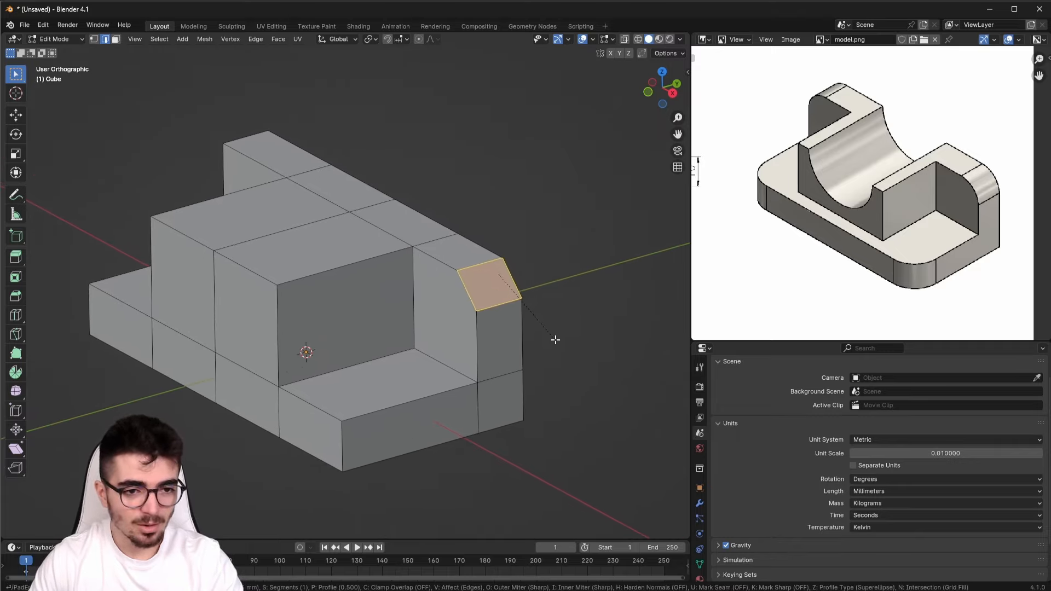
pyautogui.click(558, 341)
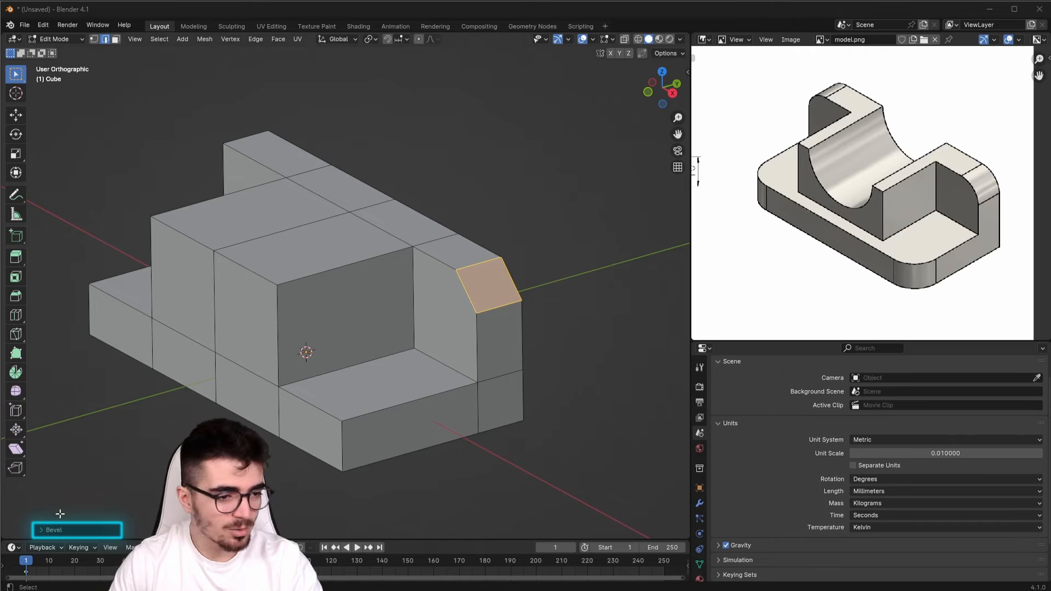
# Set the back wall edge bevel to a width of 8 mm with 20 segments
pyautogui.click(40, 532)
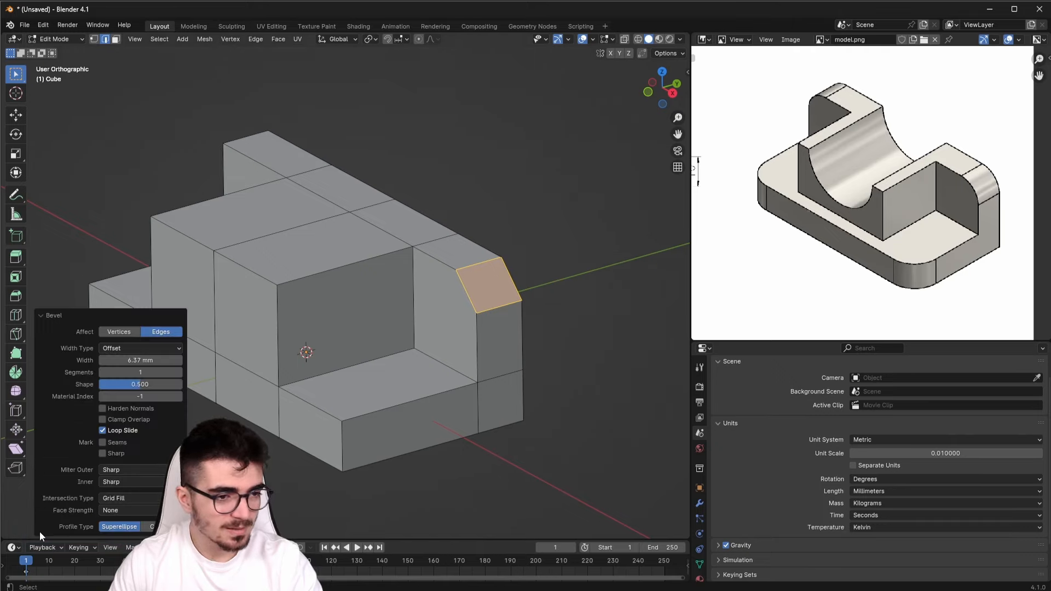
pyautogui.click(129, 360)
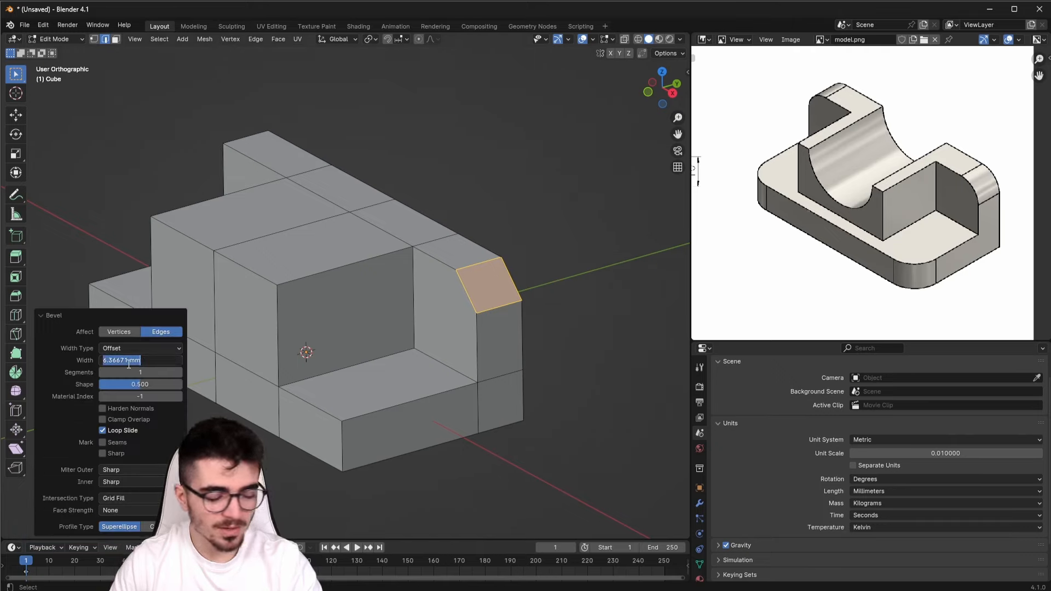
pyautogui.write('8')
pyautogui.press('Return')
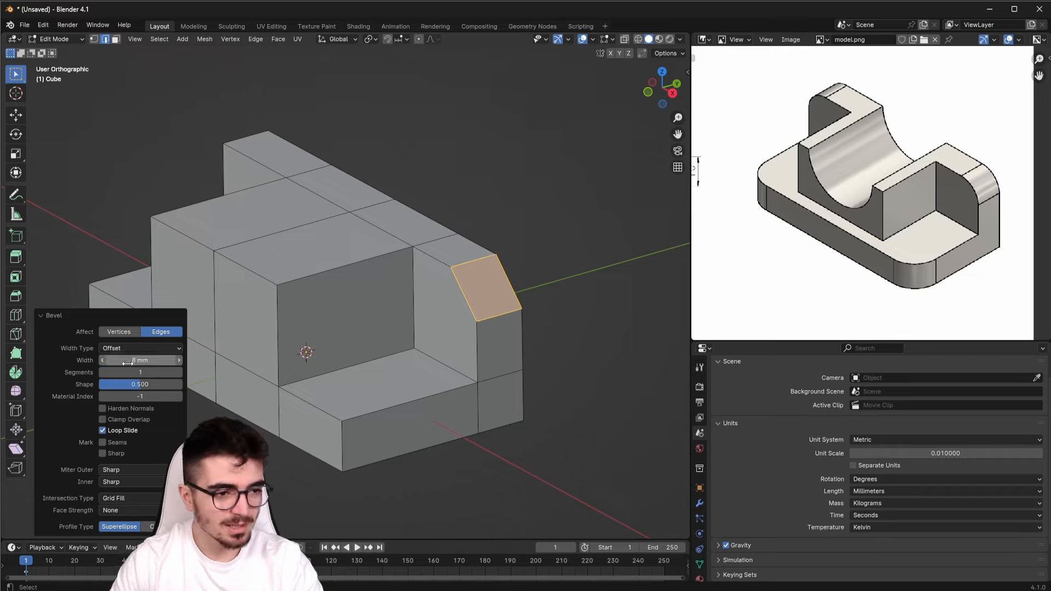
pyautogui.click(133, 371)
pyautogui.write('2')
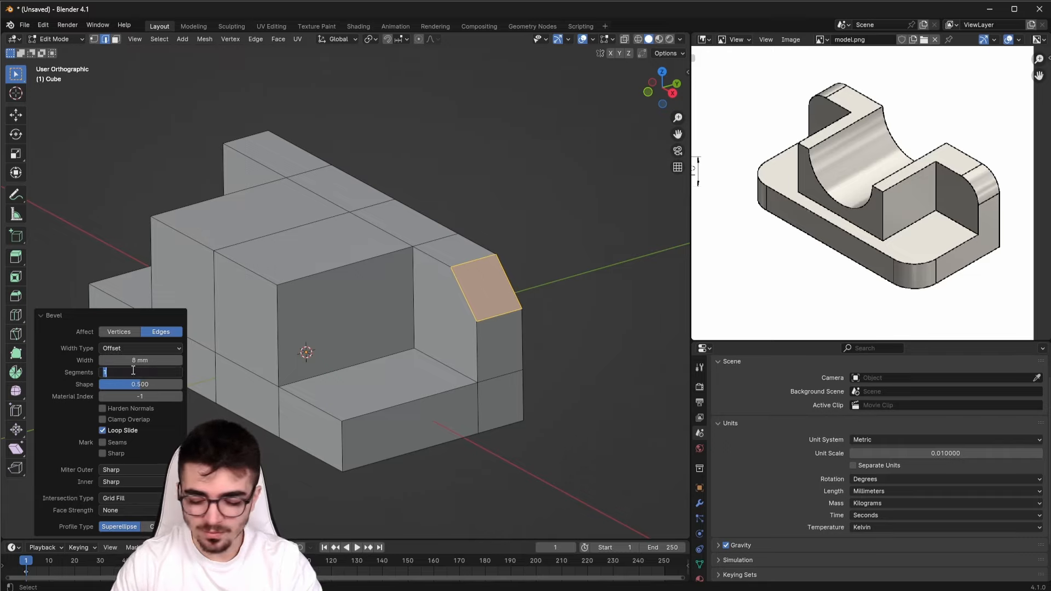
pyautogui.write('0')
pyautogui.press('Return')
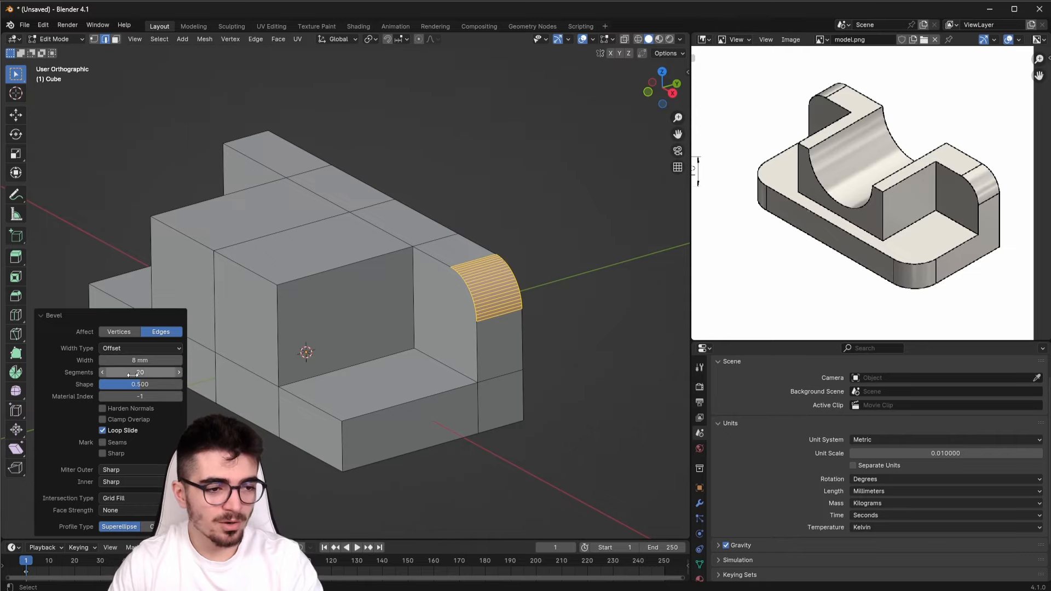
# Try high and low Shape values on the back wall bevel, about 0.88 and 0.08, and reset it to 0.5
pyautogui.scroll(2, 564, 298)
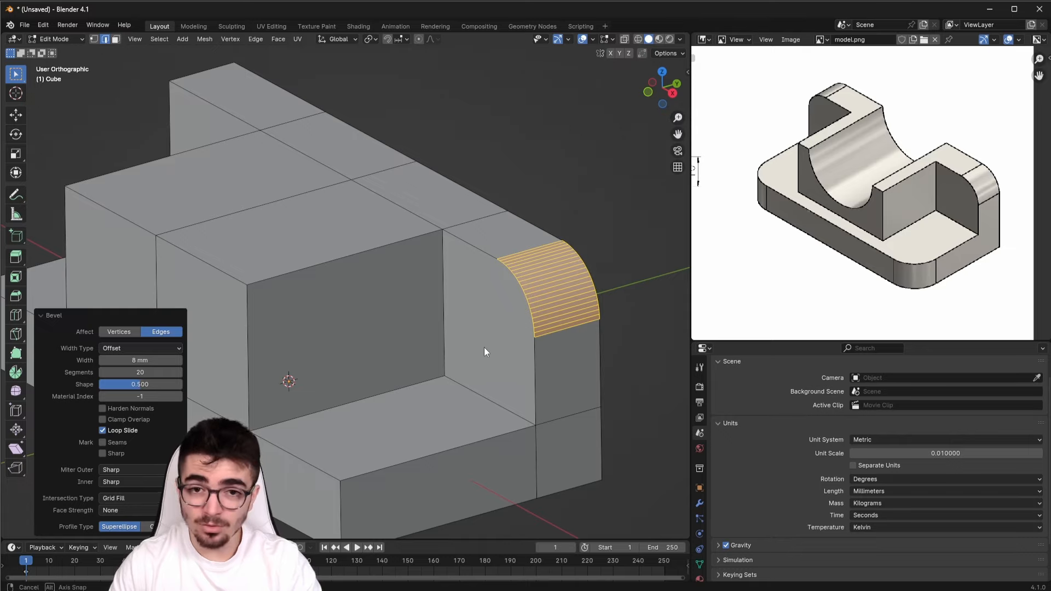
pyautogui.moveTo(486, 351); pyautogui.dragTo(366, 366, button='middle')
pyautogui.scroll(2, 367, 366)
pyautogui.keyDown('shift'); pyautogui.moveTo(437, 330); pyautogui.dragTo(391, 357, button='middle'); pyautogui.keyUp('shift')
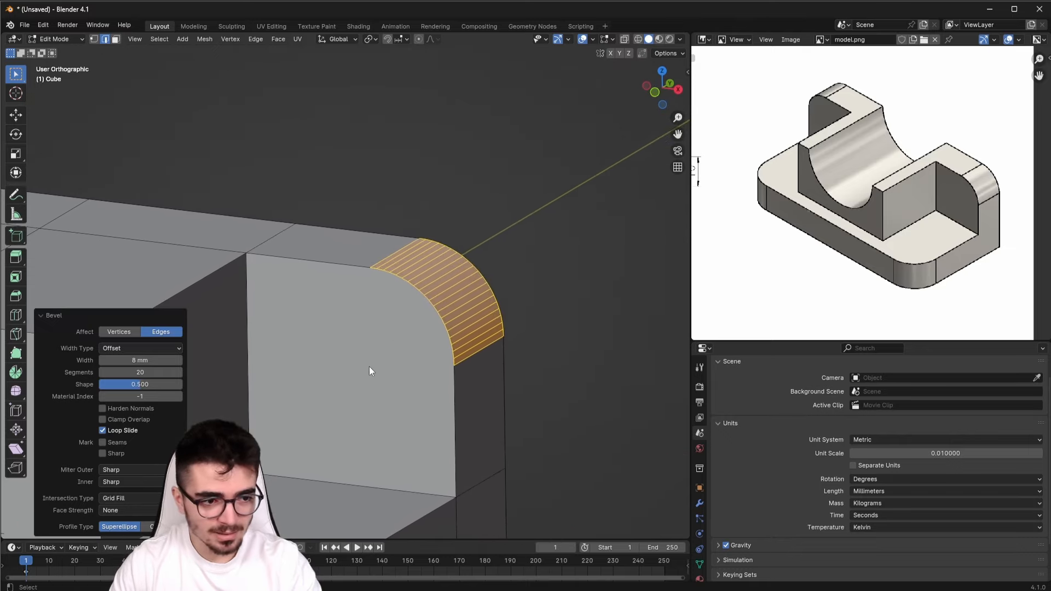
pyautogui.scroll(1, 369, 368)
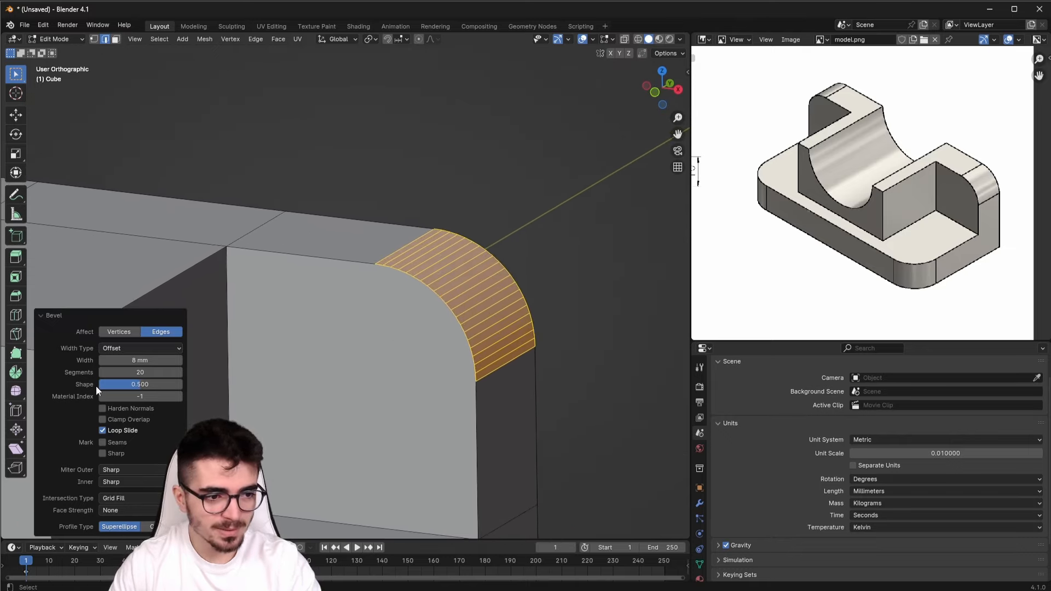
pyautogui.moveTo(140, 387); pyautogui.dragTo(172, 387)
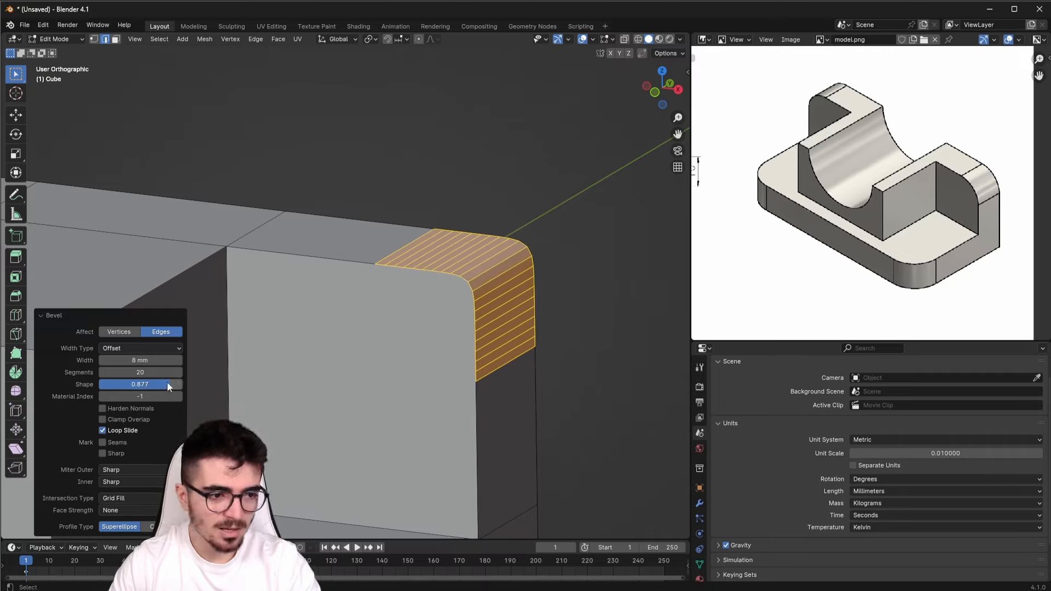
pyautogui.moveTo(171, 385); pyautogui.dragTo(107, 385)
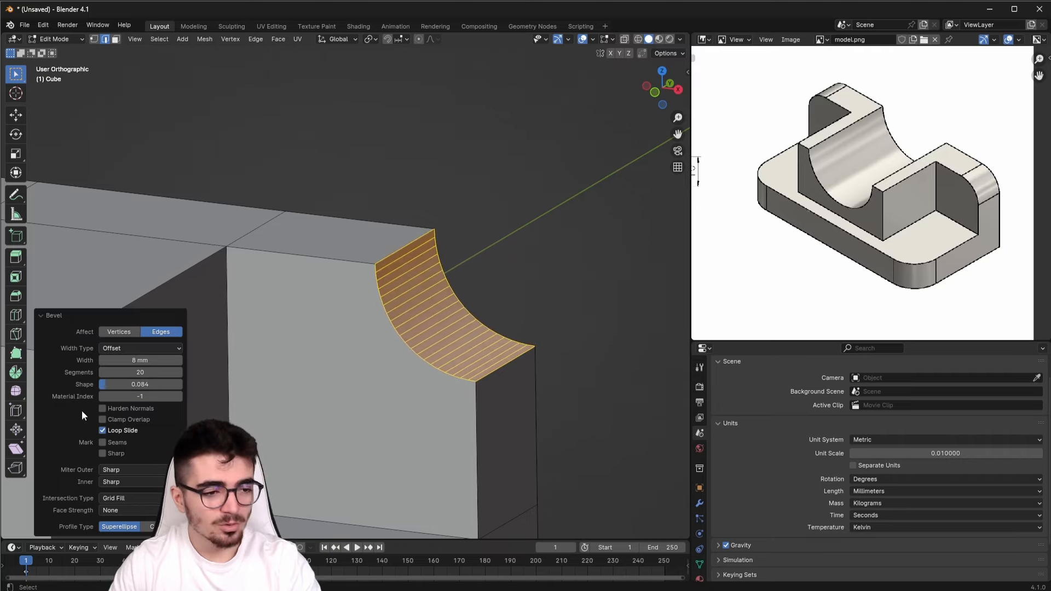
pyautogui.click(144, 384)
pyautogui.write('0.5')
pyautogui.press('Return')
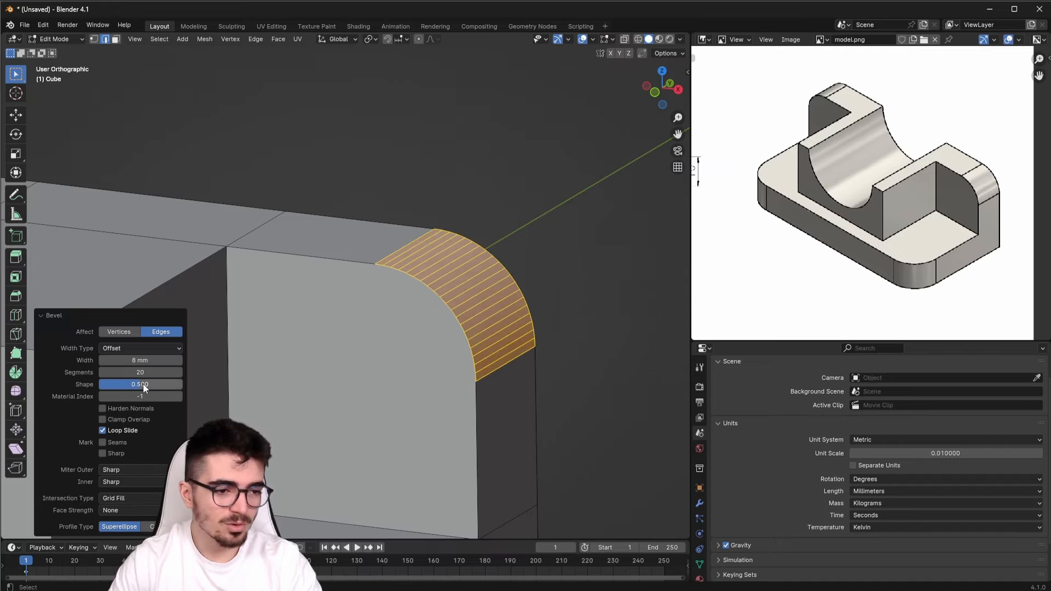
# Bevel the base's vertical front corner edge at the +X end with a width of 8 mm and 20 segments
pyautogui.scroll(-4, 465, 418)
pyautogui.keyDown('shift'); pyautogui.moveTo(377, 393); pyautogui.dragTo(478, 378, button='middle'); pyautogui.keyUp('shift')
pyautogui.moveTo(478, 378); pyautogui.dragTo(424, 371, button='middle')
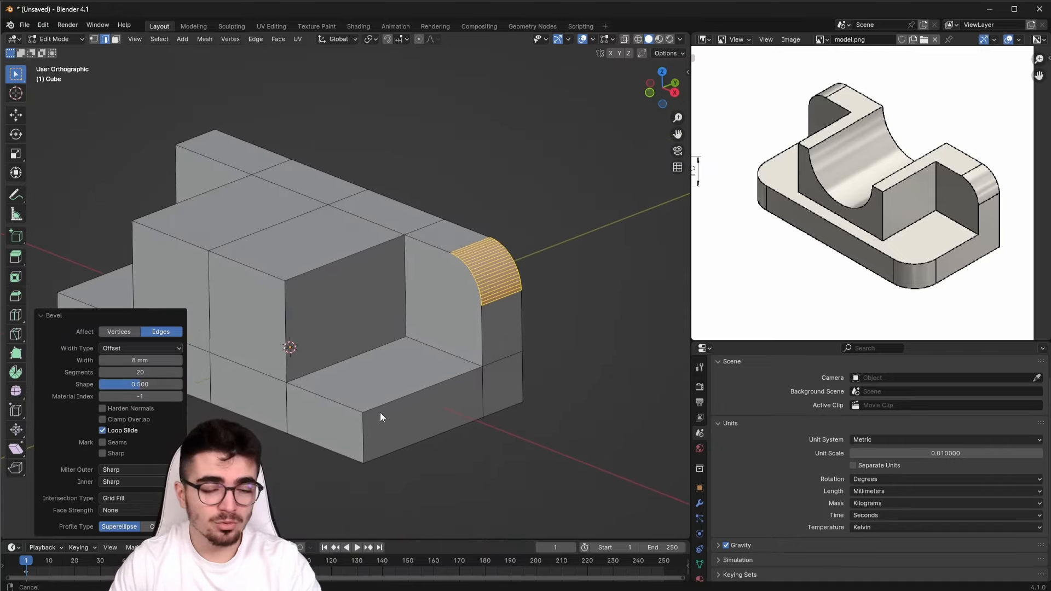
pyautogui.keyDown('shift'); pyautogui.moveTo(371, 422); pyautogui.dragTo(405, 380, button='middle'); pyautogui.keyUp('shift')
pyautogui.scroll(1, 408, 398)
pyautogui.click(406, 413)
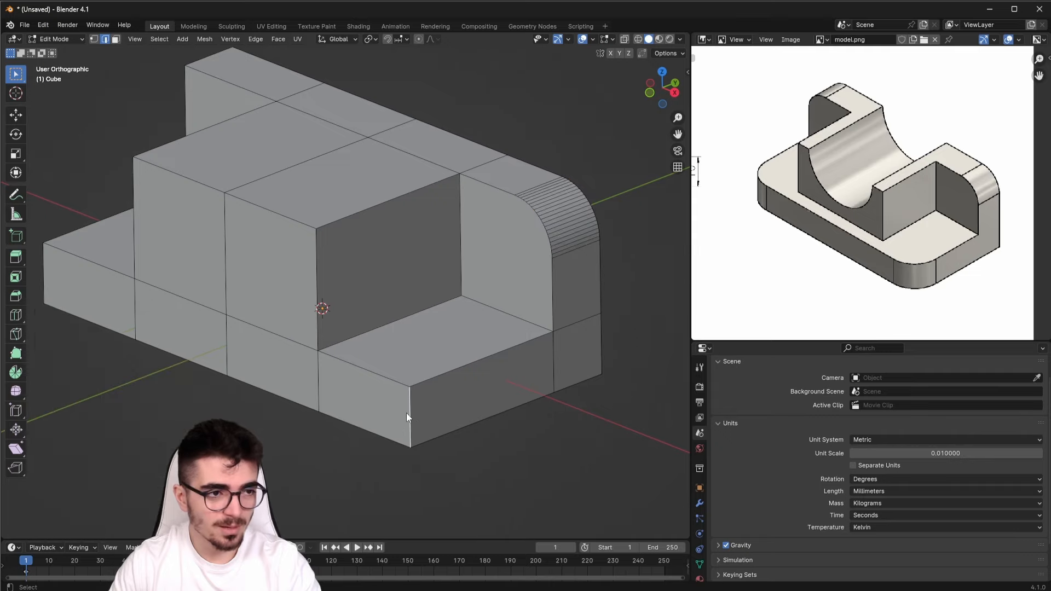
pyautogui.scroll(1, 486, 416)
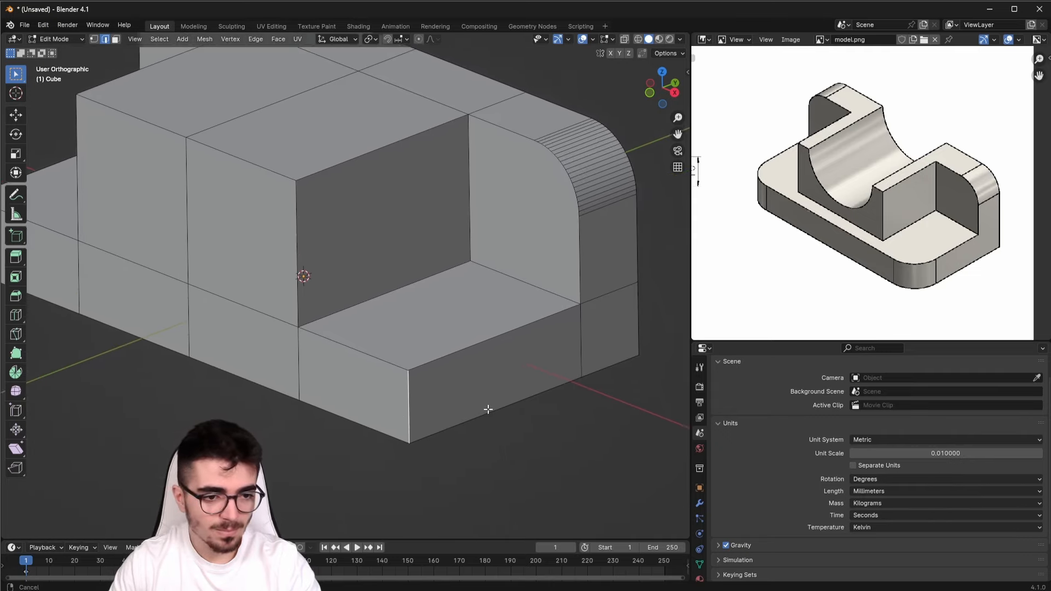
pyautogui.hotkey('ctrl', 'b')
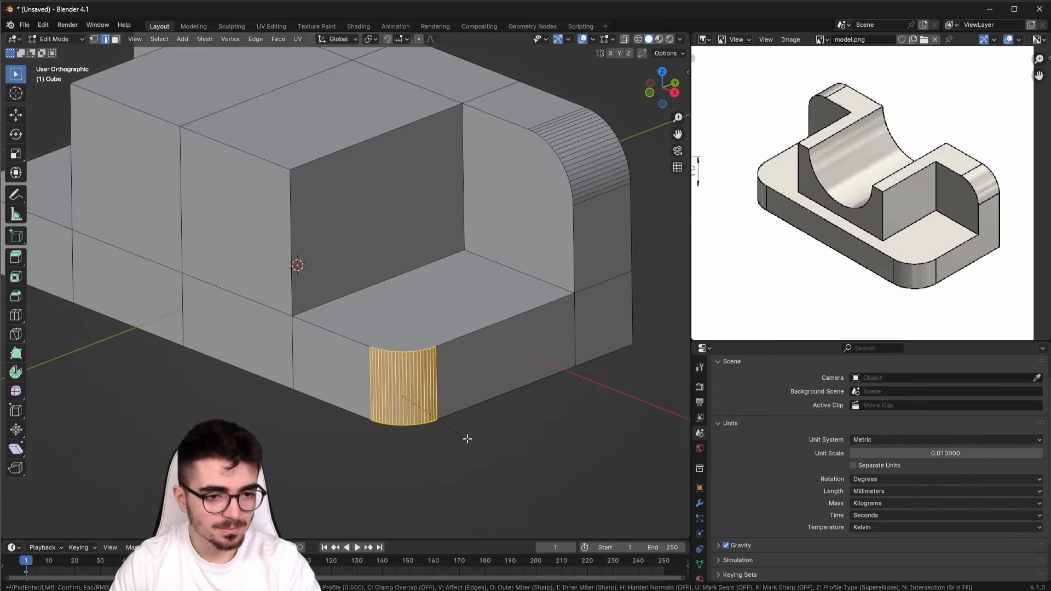
pyautogui.click(474, 441)
pyautogui.click(140, 360)
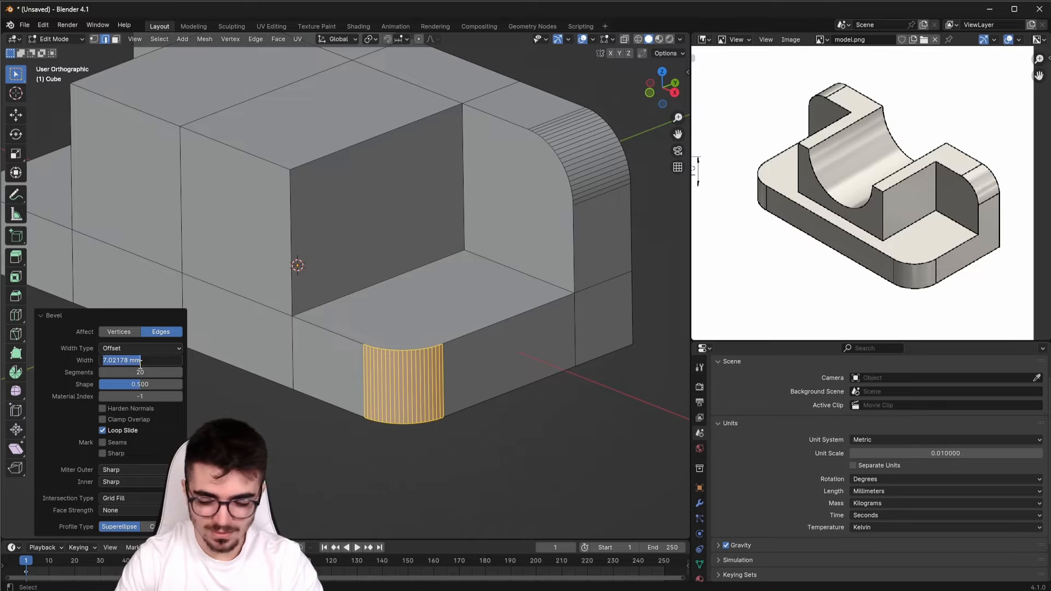
pyautogui.write('8')
pyautogui.press('Return')
# Bevel the base's vertical front corner edge at the -X end with a width of 8 mm and 20 segments
pyautogui.keyDown('shift'); pyautogui.moveTo(140, 227); pyautogui.dragTo(493, 286, button='middle'); pyautogui.keyUp('shift')
pyautogui.click(343, 390)
pyautogui.hotkey('ctrl', 'b')
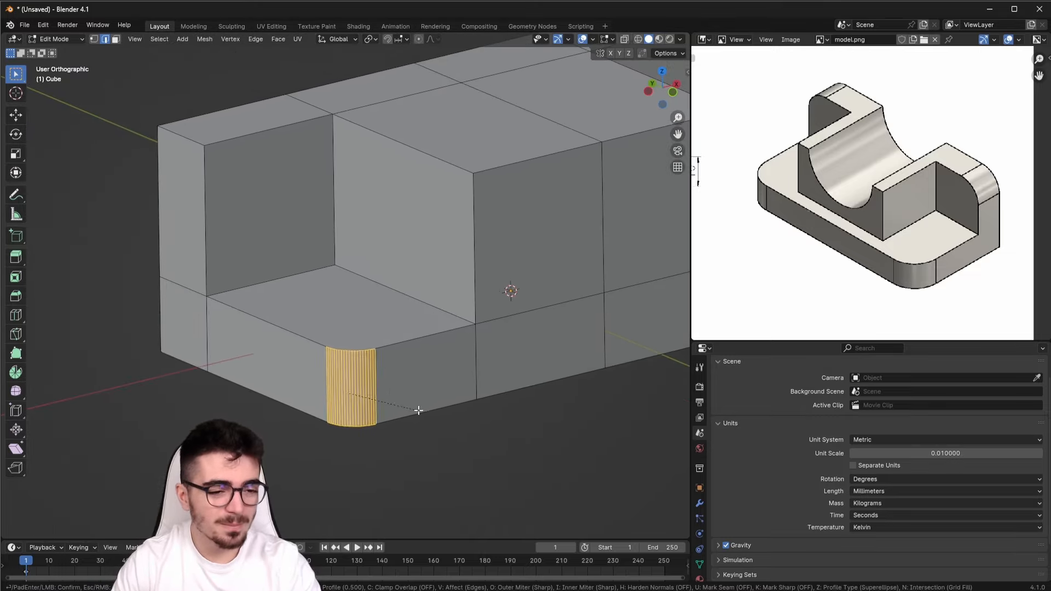
pyautogui.click(423, 403)
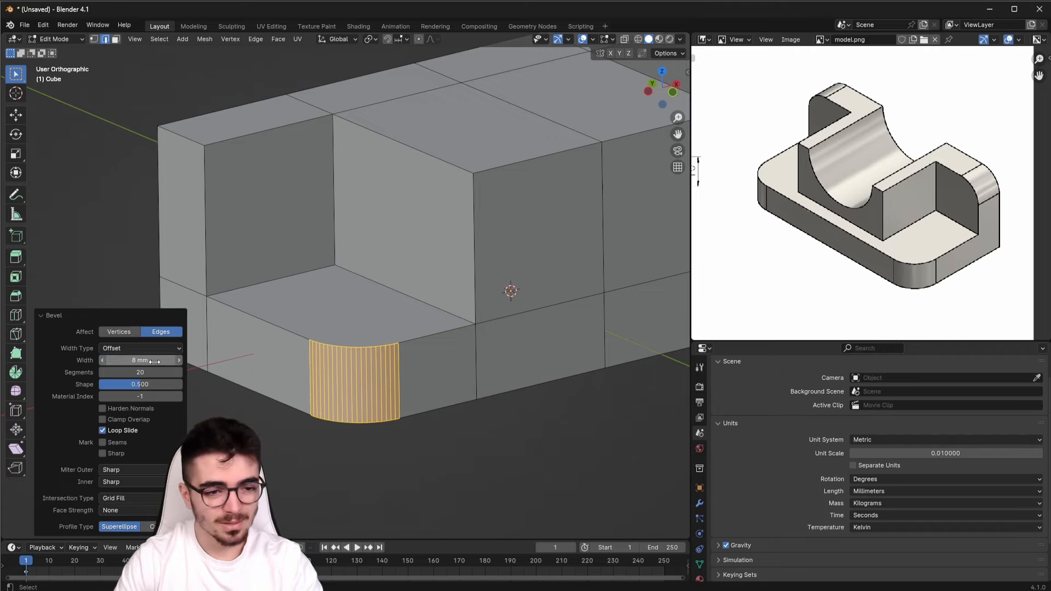
# Bevel the back wall's top outer edge at the -X end with a width of 8 mm and 20 segments
pyautogui.click(181, 140)
pyautogui.hotkey('ctrl', 'b')
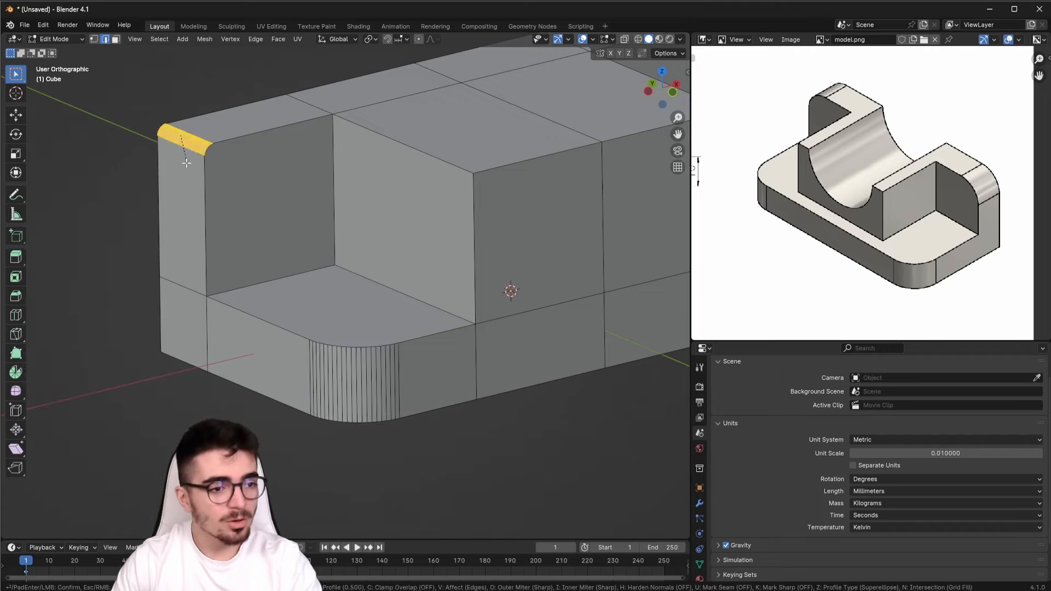
pyautogui.click(170, 198)
pyautogui.click(139, 360)
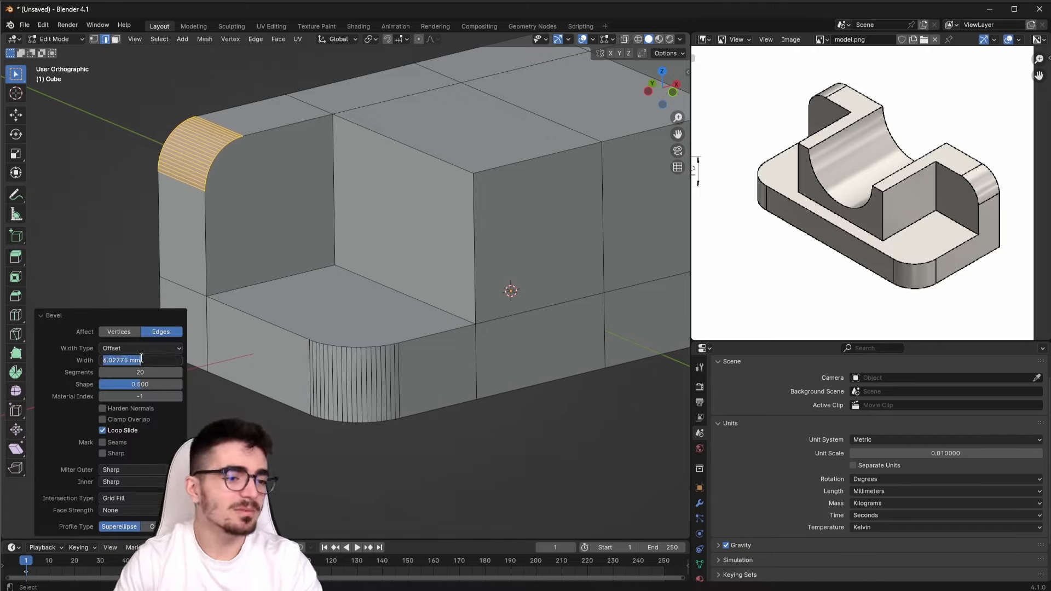
pyautogui.write('8')
pyautogui.press('Return')
pyautogui.scroll(-3, 438, 282)
pyautogui.keyDown('shift'); pyautogui.moveTo(454, 279); pyautogui.dragTo(381, 344, button='middle'); pyautogui.keyUp('shift')
pyautogui.click(55, 316)
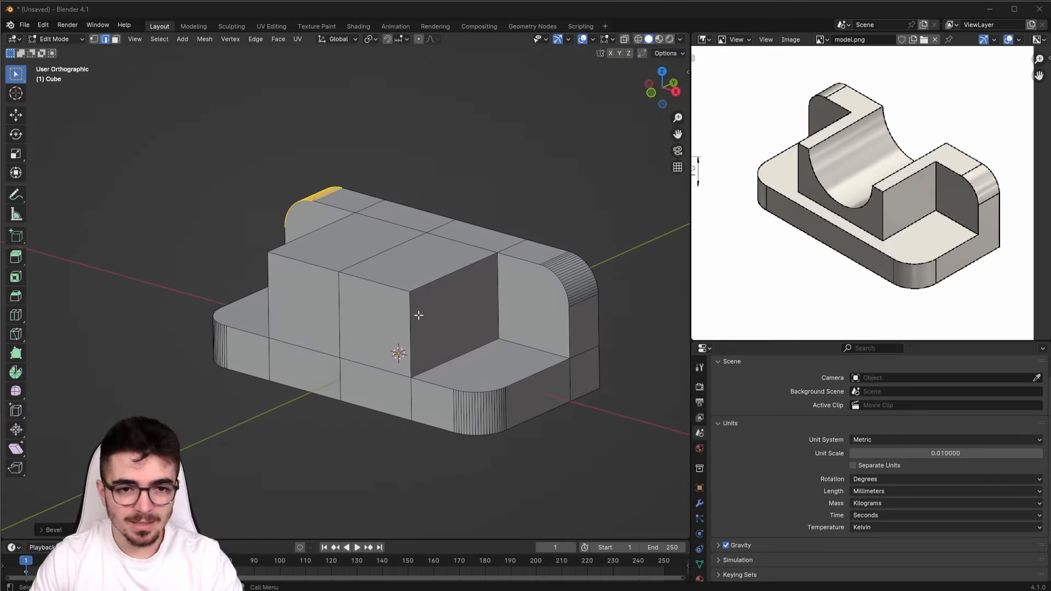
# Switch the beveled part from Edit Mode to Object Mode
pyautogui.keyDown('shift'); pyautogui.moveTo(355, 285); pyautogui.dragTo(379, 289, button='middle'); pyautogui.keyUp('shift')
pyautogui.scroll(1, 380, 289)
pyautogui.scroll(-1, 410, 326)
pyautogui.keyDown('shift'); pyautogui.moveTo(473, 331); pyautogui.dragTo(413, 325, button='middle'); pyautogui.keyUp('shift')
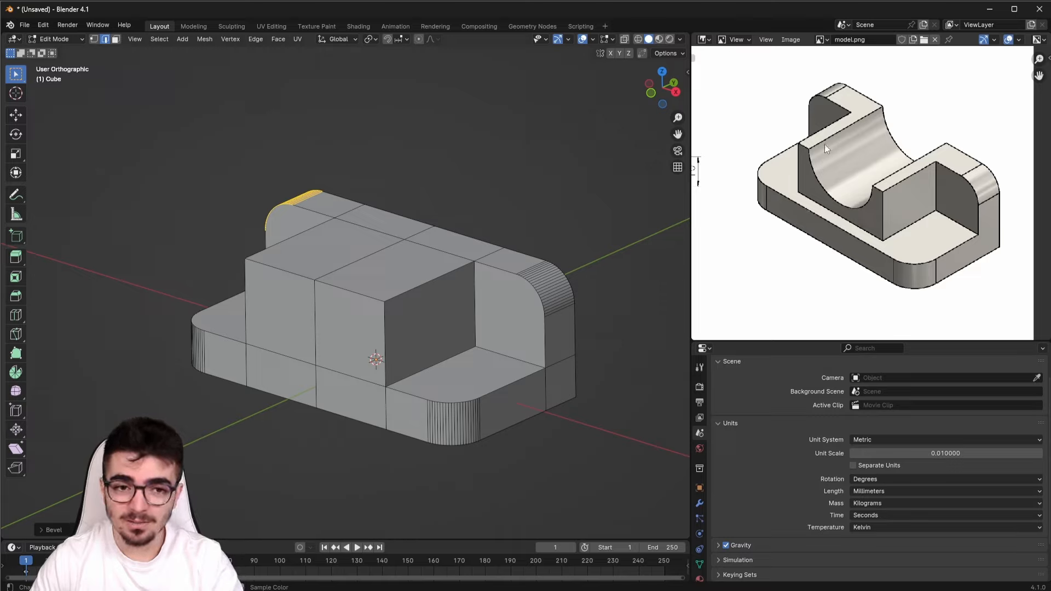
pyautogui.moveTo(796, 198); pyautogui.dragTo(798, 214, button='middle')
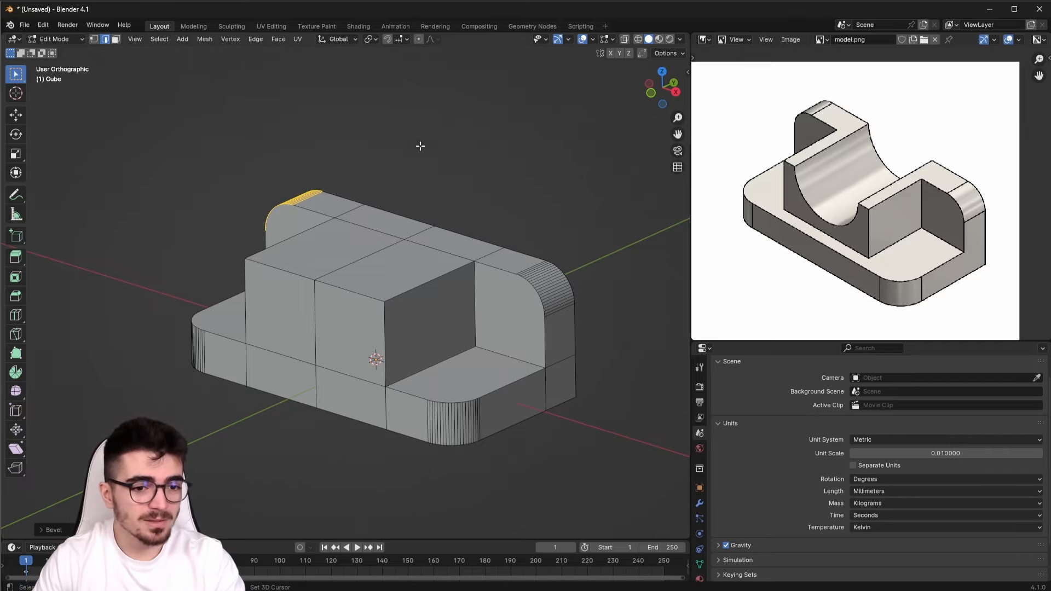
pyautogui.keyDown('shift'); pyautogui.moveTo(314, 214); pyautogui.dragTo(307, 174, button='middle'); pyautogui.keyUp('shift')
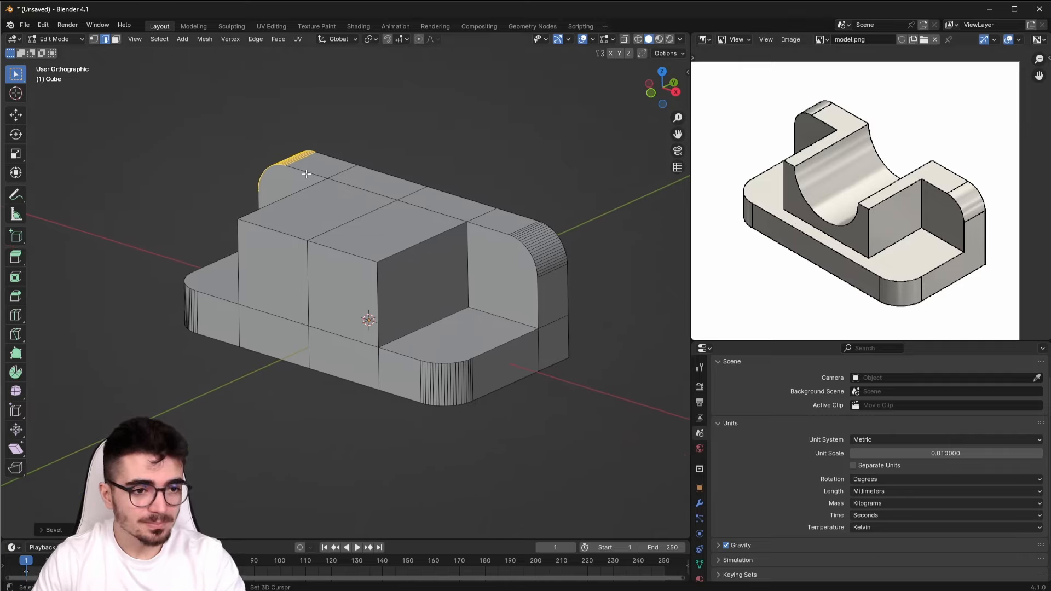
pyautogui.click(61, 41)
pyautogui.click(58, 51)
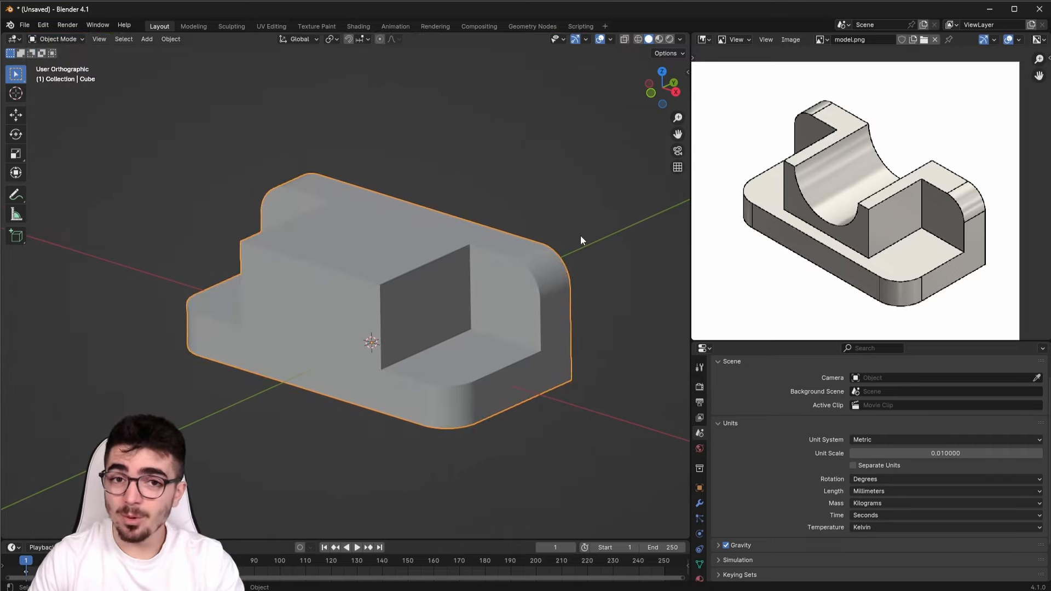
# Try two other Studio light presets for the part's solid viewport shading
pyautogui.scroll(2, 389, 321)
pyautogui.keyDown('shift'); pyautogui.moveTo(388, 280); pyautogui.dragTo(354, 268, button='middle'); pyautogui.keyUp('shift')
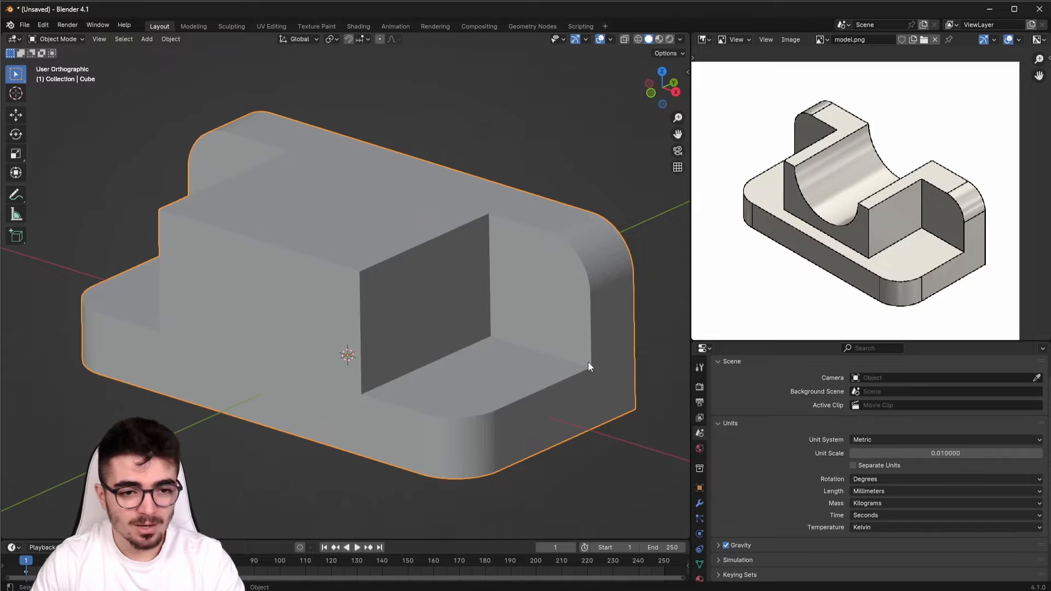
pyautogui.scroll(2, 429, 405)
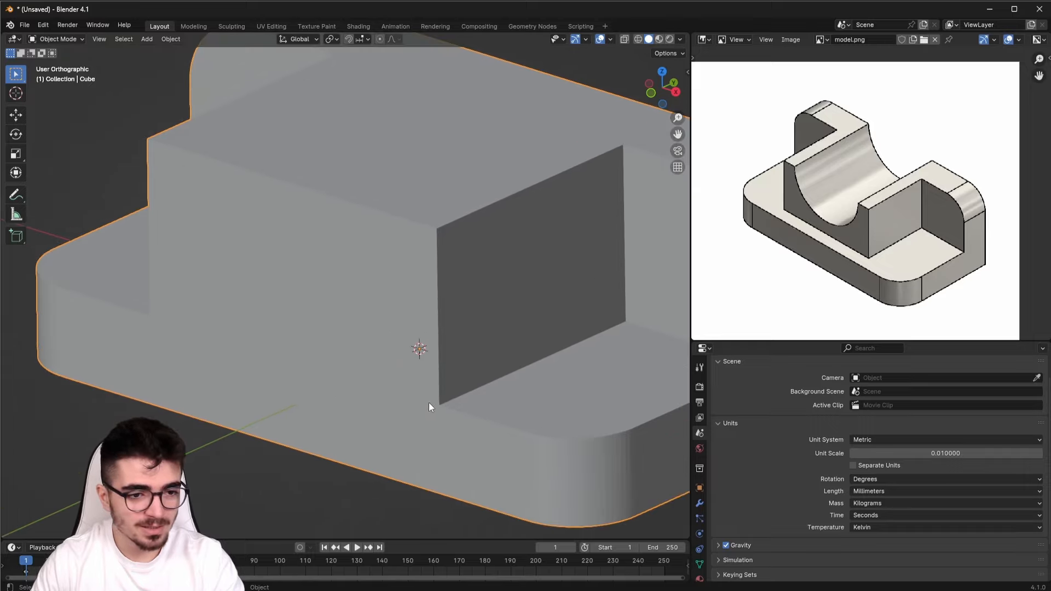
pyautogui.scroll(-3, 459, 170)
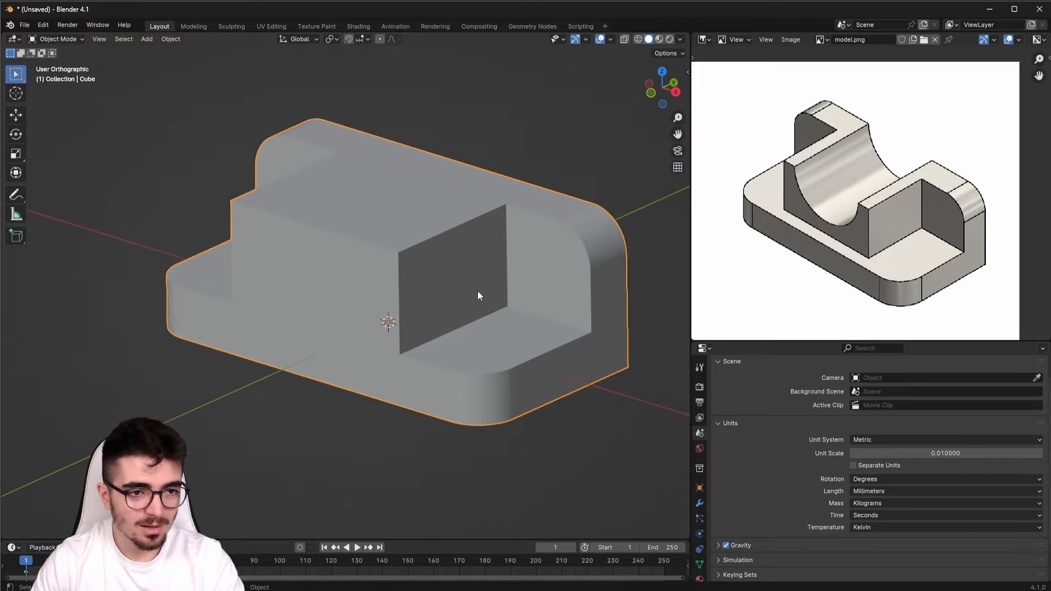
pyautogui.keyDown('shift'); pyautogui.moveTo(421, 325); pyautogui.dragTo(388, 356, button='middle'); pyautogui.keyUp('shift')
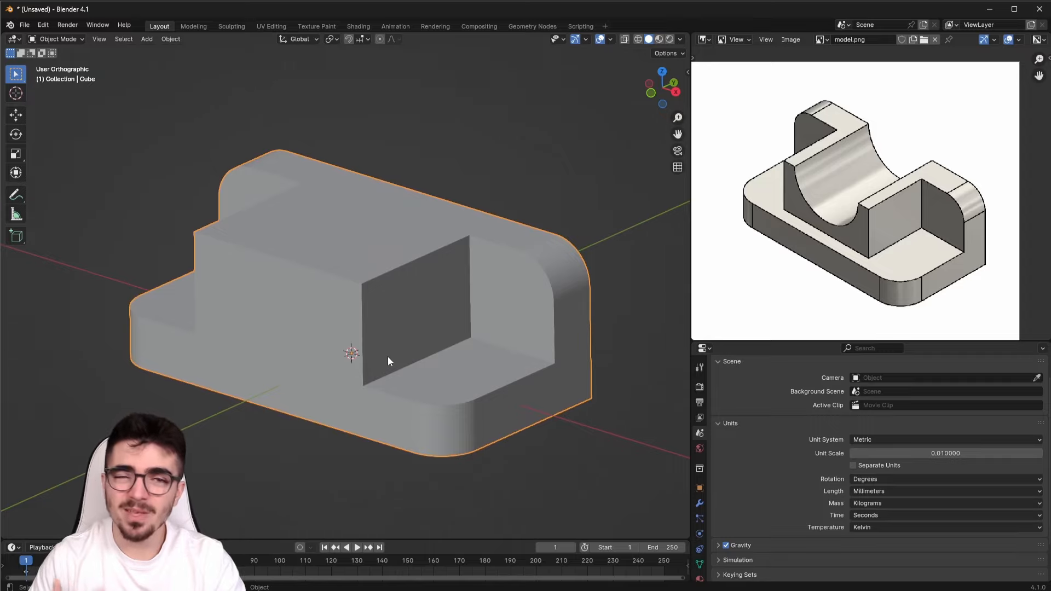
pyautogui.keyDown('shift'); pyautogui.moveTo(453, 330); pyautogui.dragTo(462, 316, button='middle'); pyautogui.keyUp('shift')
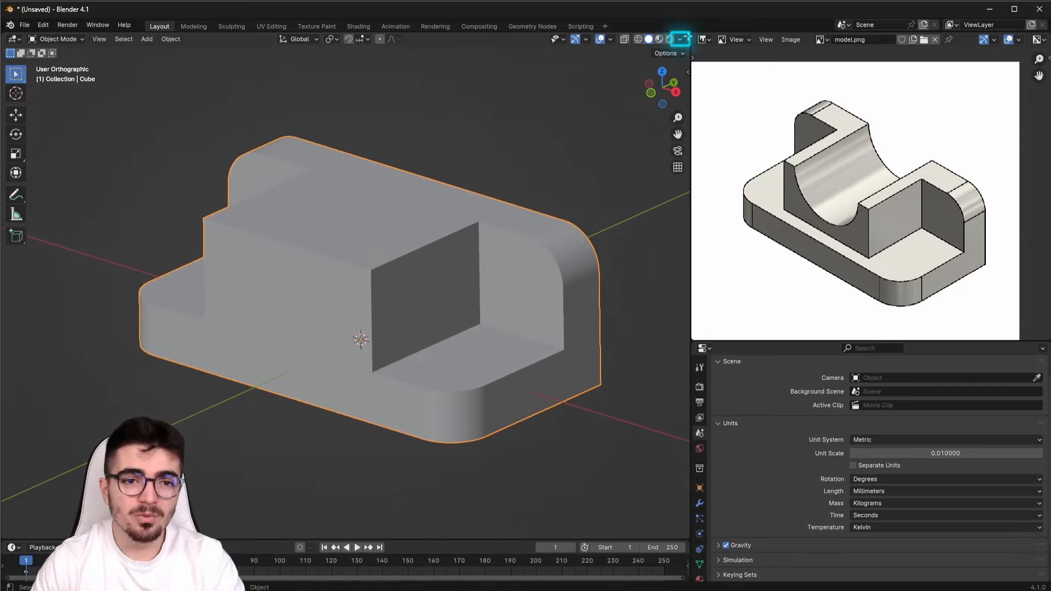
pyautogui.click(681, 39)
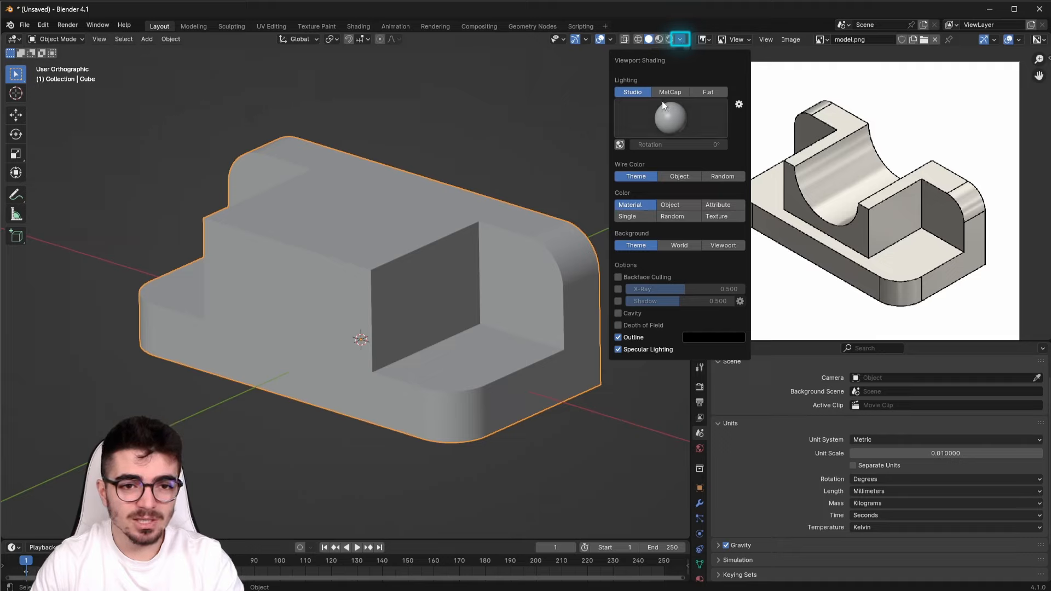
pyautogui.click(673, 118)
pyautogui.click(665, 156)
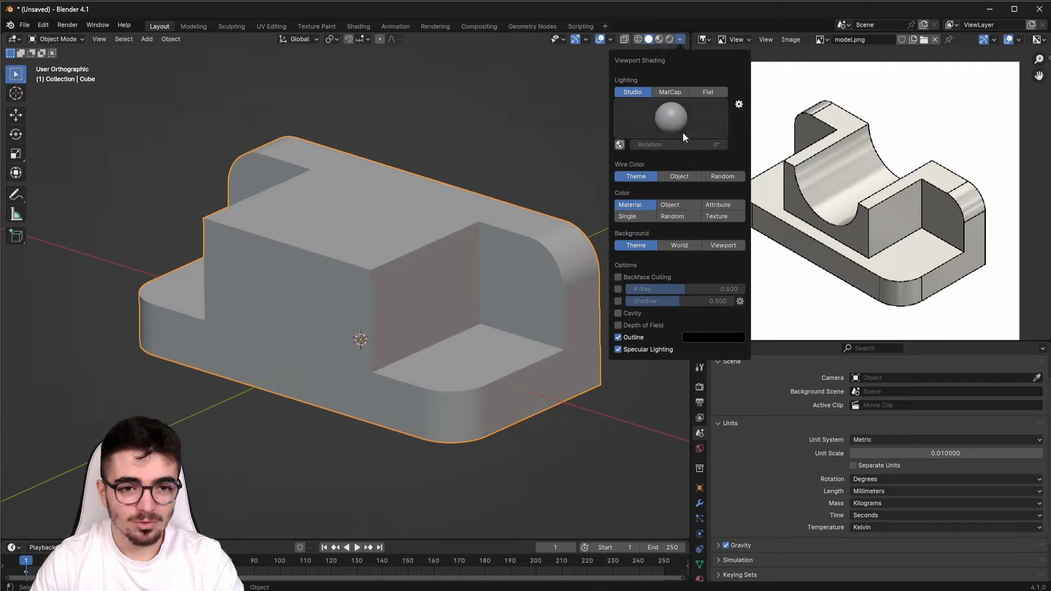
pyautogui.click(683, 132)
pyautogui.click(706, 153)
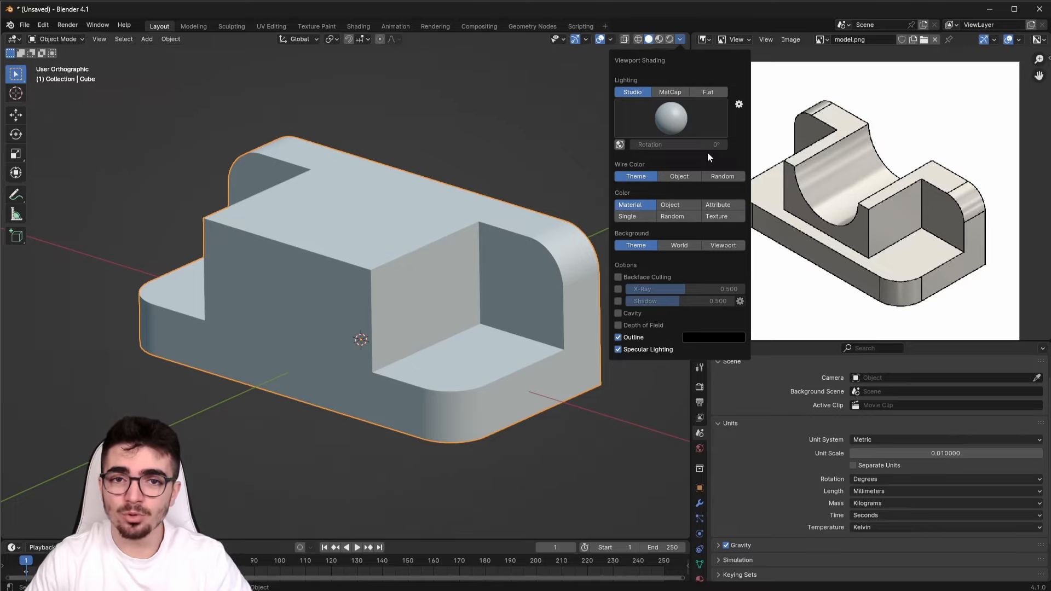
pyautogui.click(682, 121)
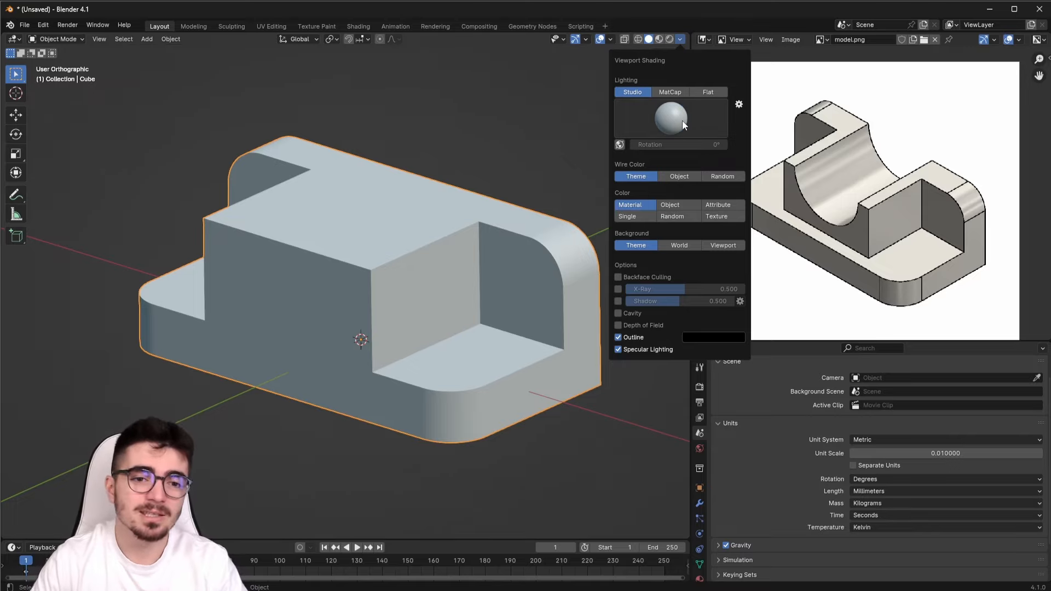
pyautogui.click(708, 126)
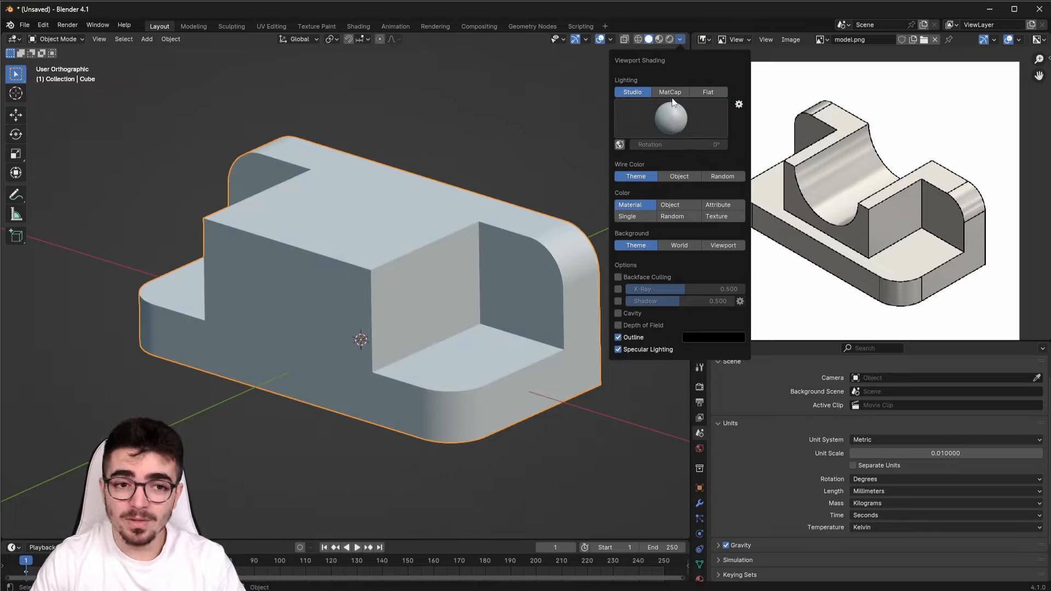
# Switch the viewport lighting to MatCap, try the black-rimmed and green spheres, and choose the pale pearl-white one
pyautogui.click(667, 92)
pyautogui.click(675, 120)
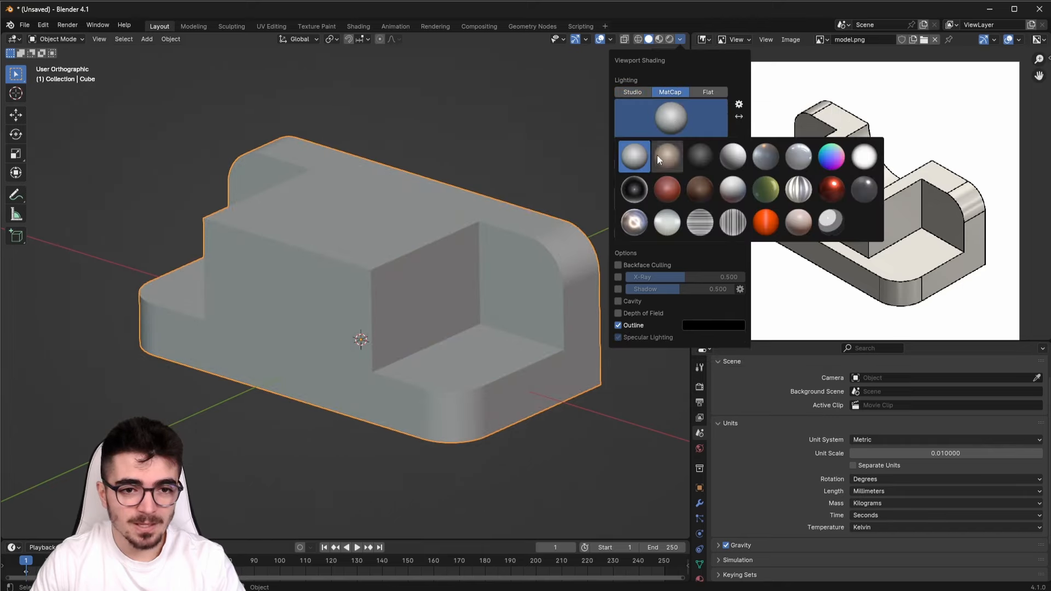
pyautogui.click(638, 191)
pyautogui.click(680, 39)
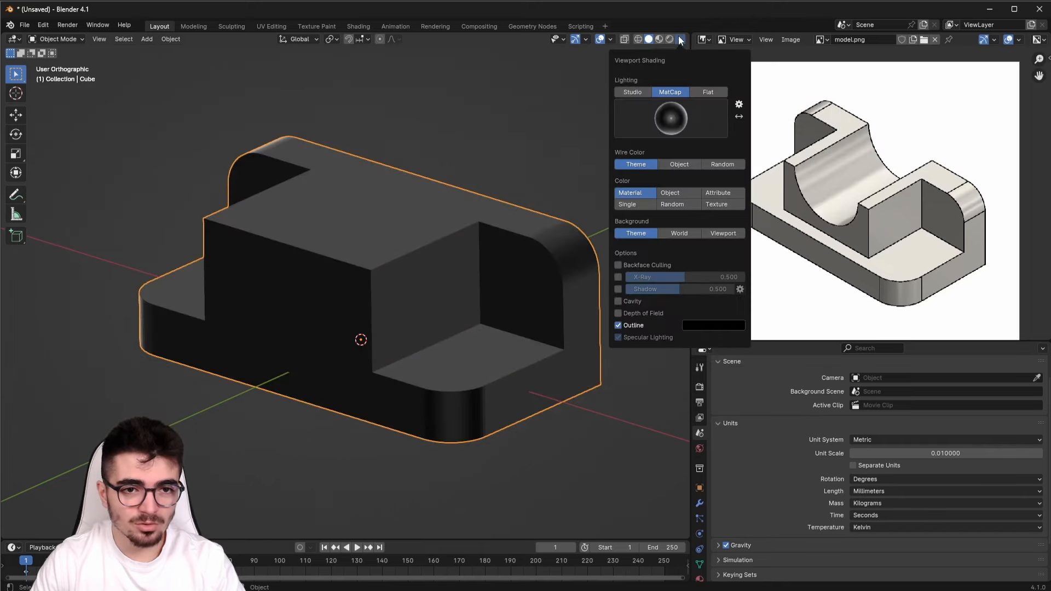
pyautogui.click(688, 114)
pyautogui.click(767, 190)
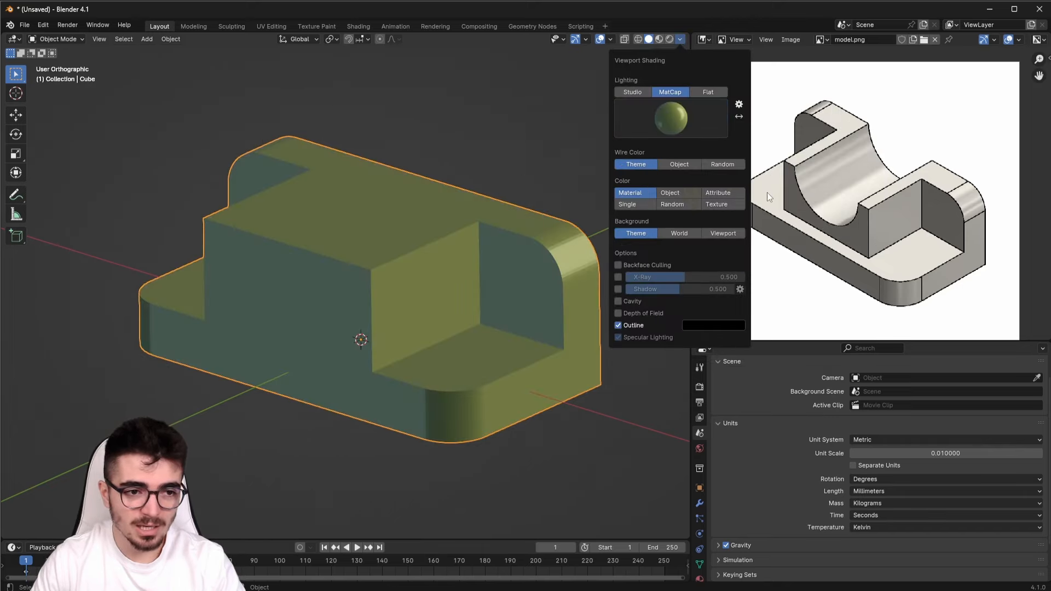
pyautogui.click(681, 38)
pyautogui.click(688, 109)
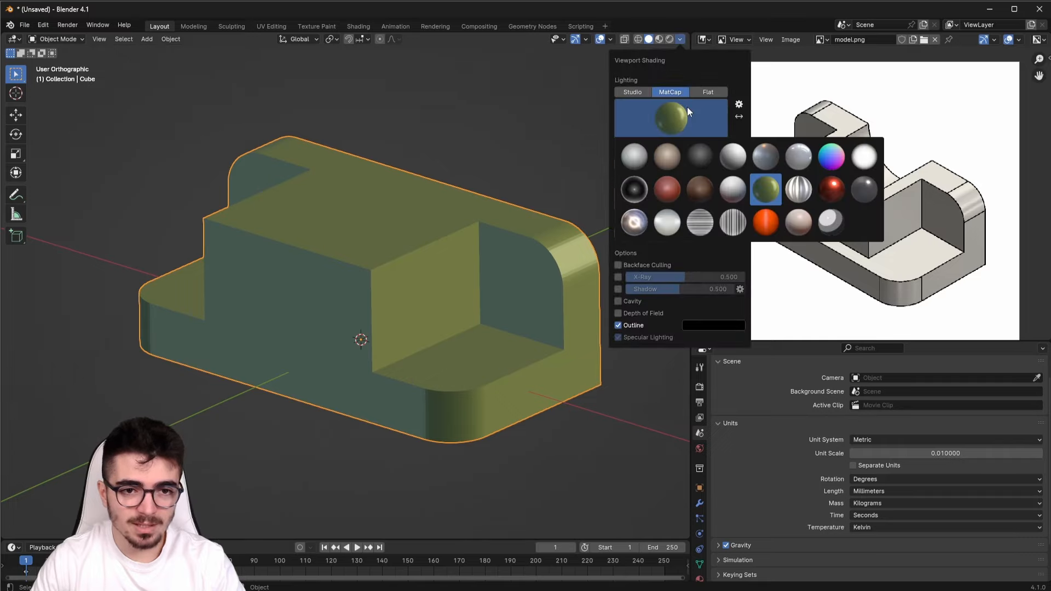
pyautogui.click(667, 220)
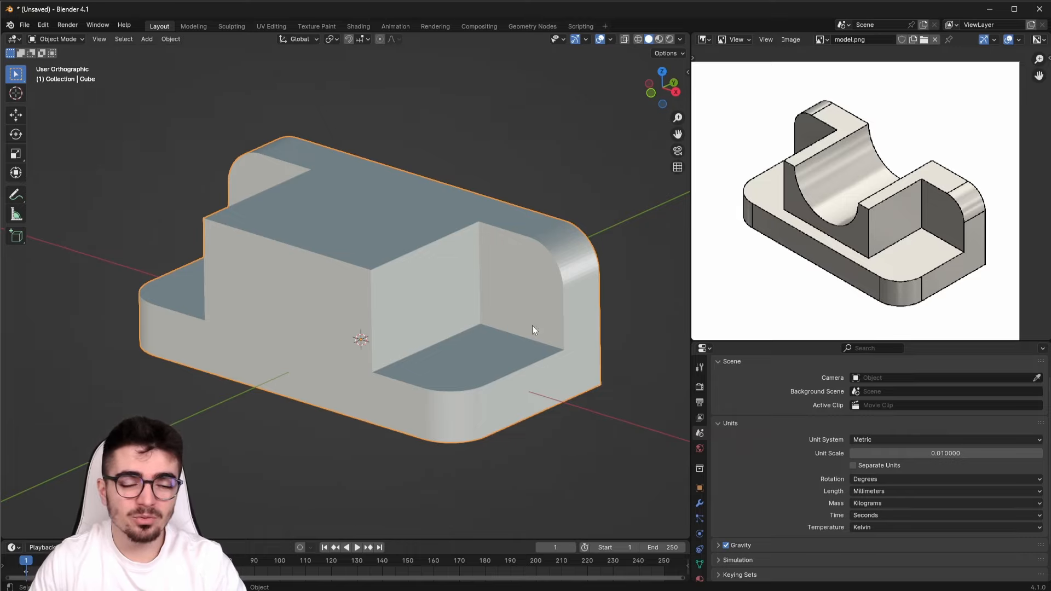
# Enable Cavity in the viewport shading with the Screen type, toggling it to compare the part's edge highlights
pyautogui.click(680, 39)
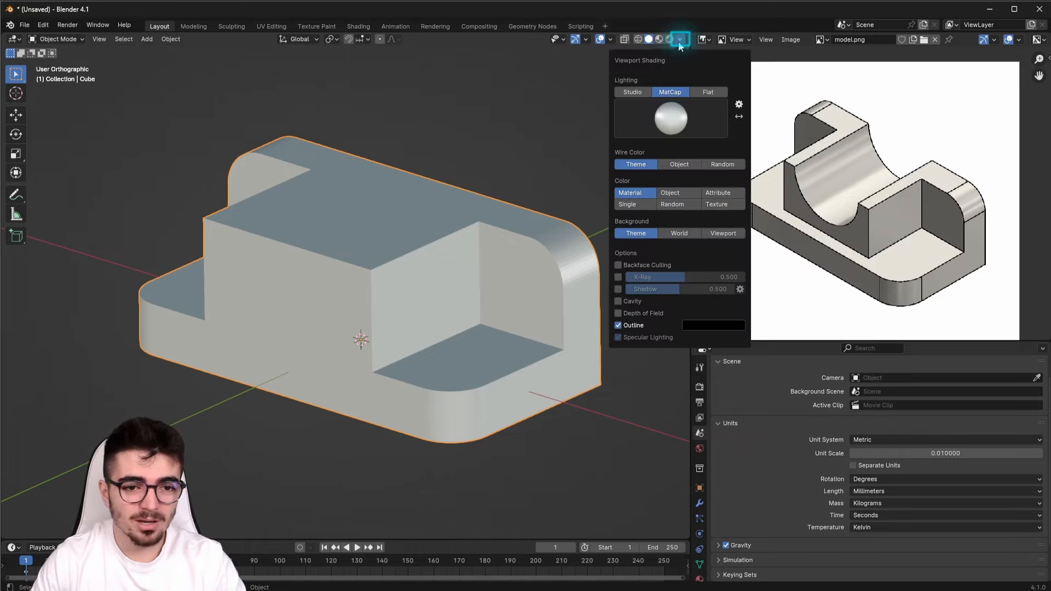
pyautogui.click(618, 302)
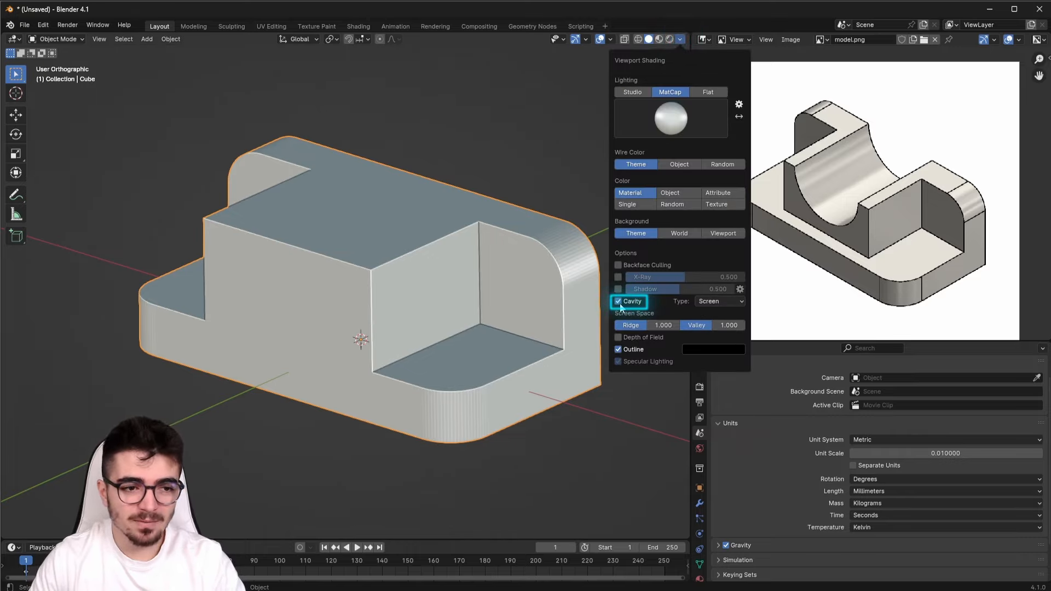
pyautogui.click(619, 302)
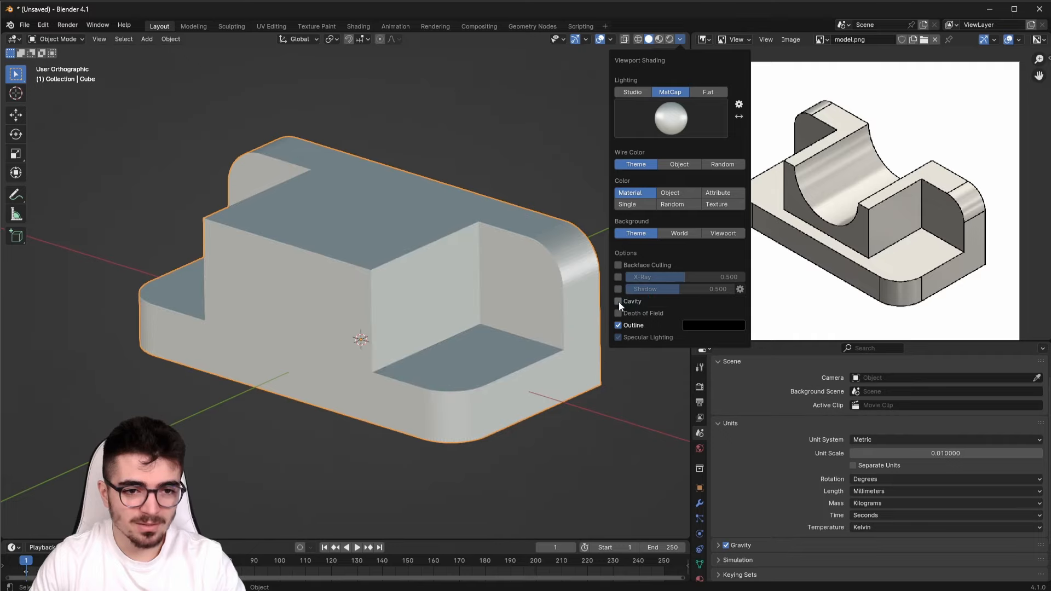
pyautogui.scroll(4, 425, 284)
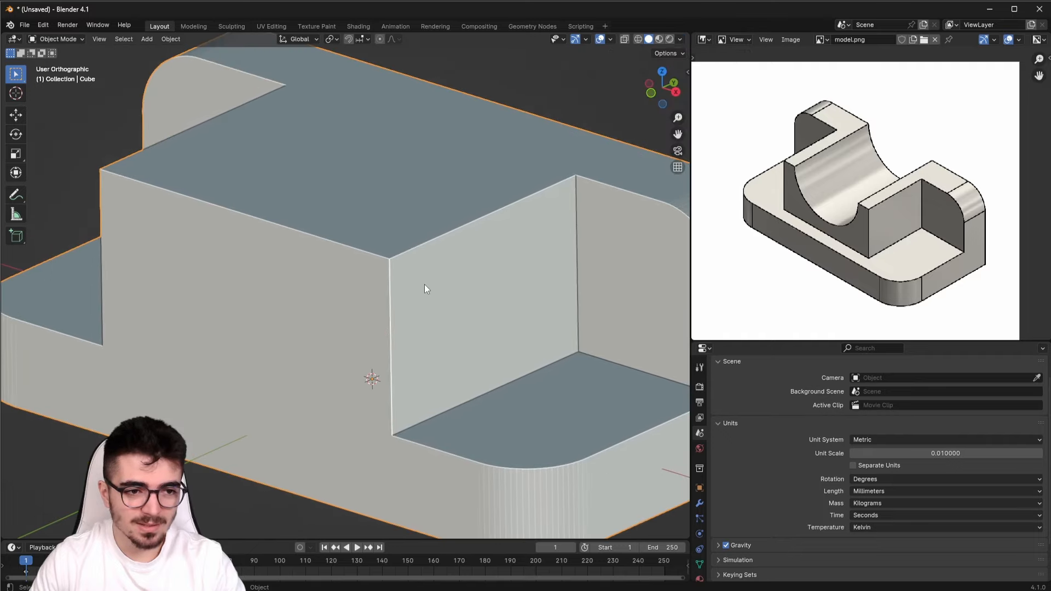
pyautogui.click(680, 39)
pyautogui.click(620, 302)
pyautogui.click(619, 302)
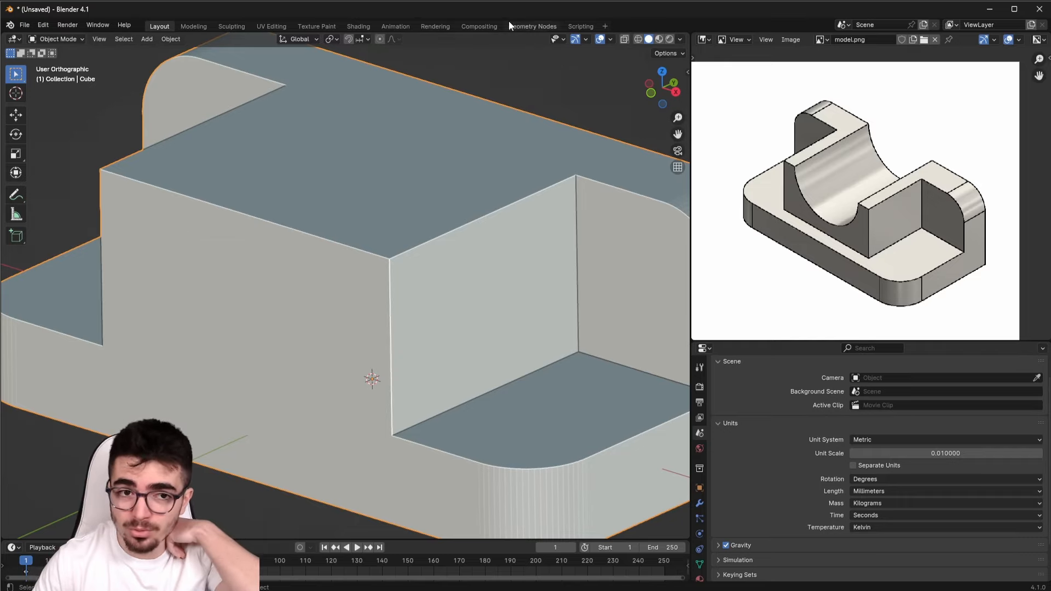
# Try X-Ray shading on the part at about 0.436, reset its value to 0.5 and turn X-Ray off
pyautogui.click(680, 39)
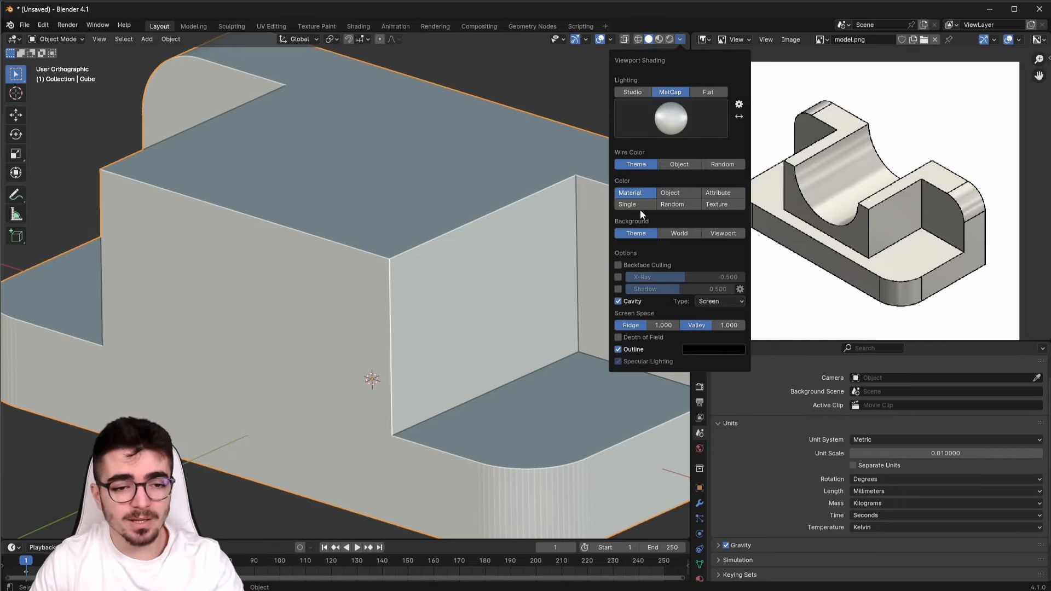
pyautogui.click(618, 277)
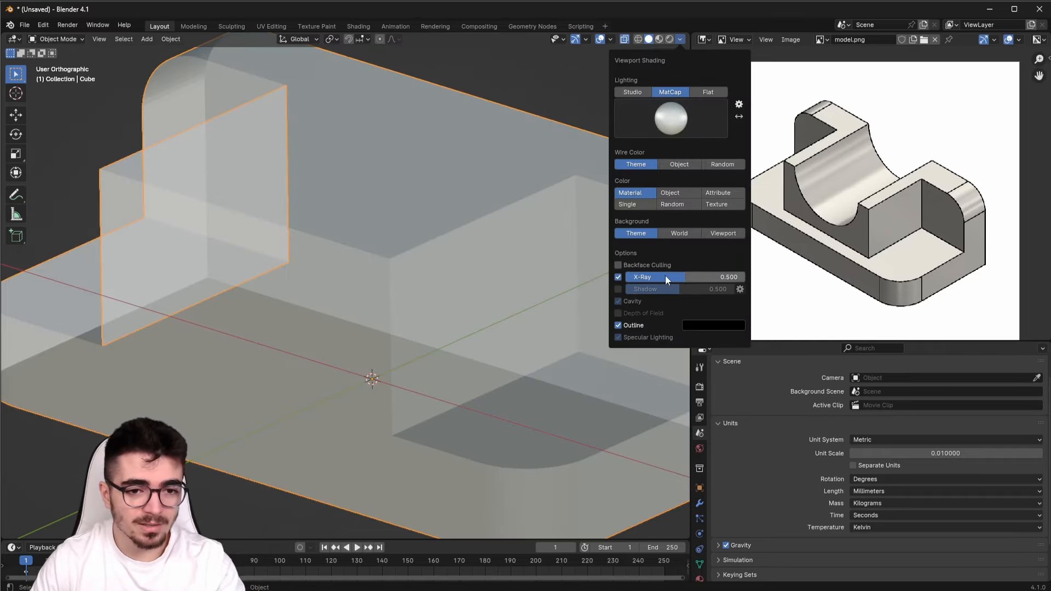
pyautogui.moveTo(684, 277)
pyautogui.mouseDown()
pyautogui.moveTo(732, 277)
pyautogui.moveTo(679, 277)
pyautogui.mouseUp()
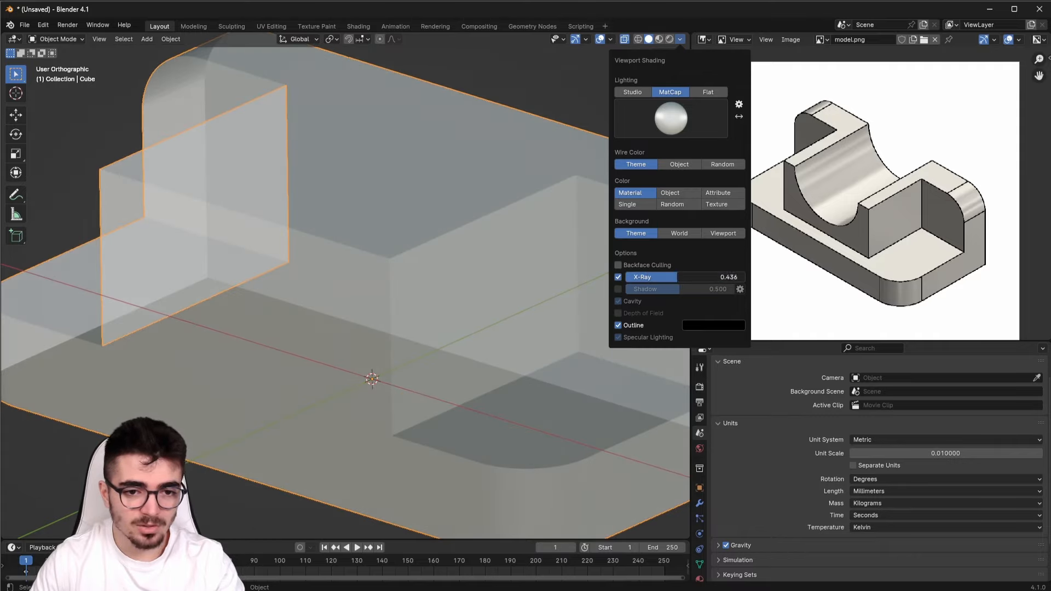
pyautogui.click(678, 277)
pyautogui.write('0.5')
pyautogui.press('Return')
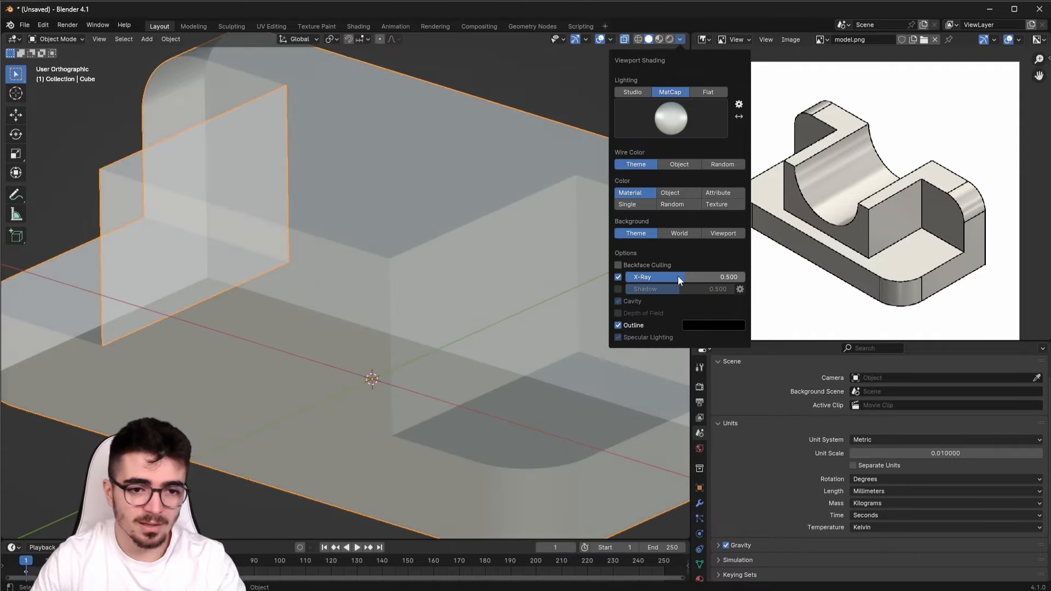
pyautogui.click(619, 277)
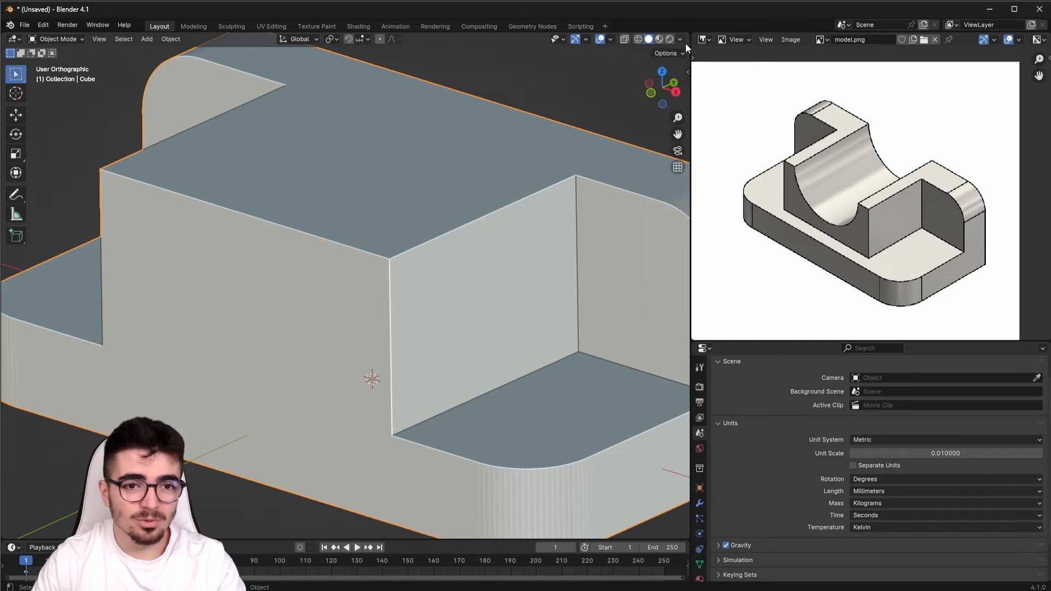
pyautogui.scroll(-3, 479, 245)
pyautogui.moveTo(448, 258)
pyautogui.keyDown('shift'); pyautogui.mouseDown(button='middle')
pyautogui.moveTo(427, 259)
pyautogui.moveTo(446, 266)
pyautogui.mouseUp(button='middle'); pyautogui.keyUp('shift')
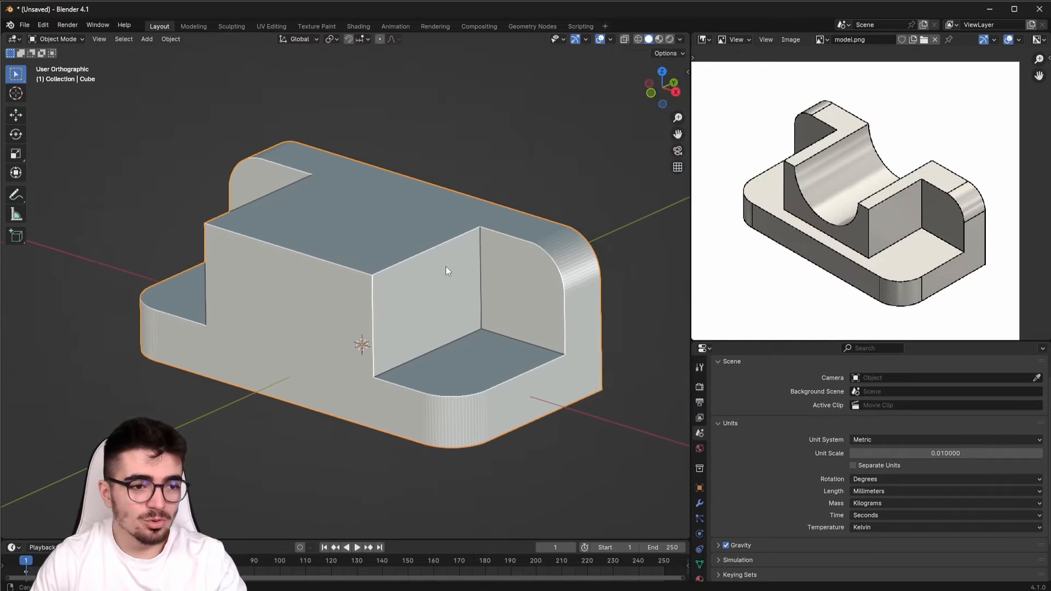
pyautogui.scroll(-2, 438, 279)
pyautogui.hotkey('shift', 'a')
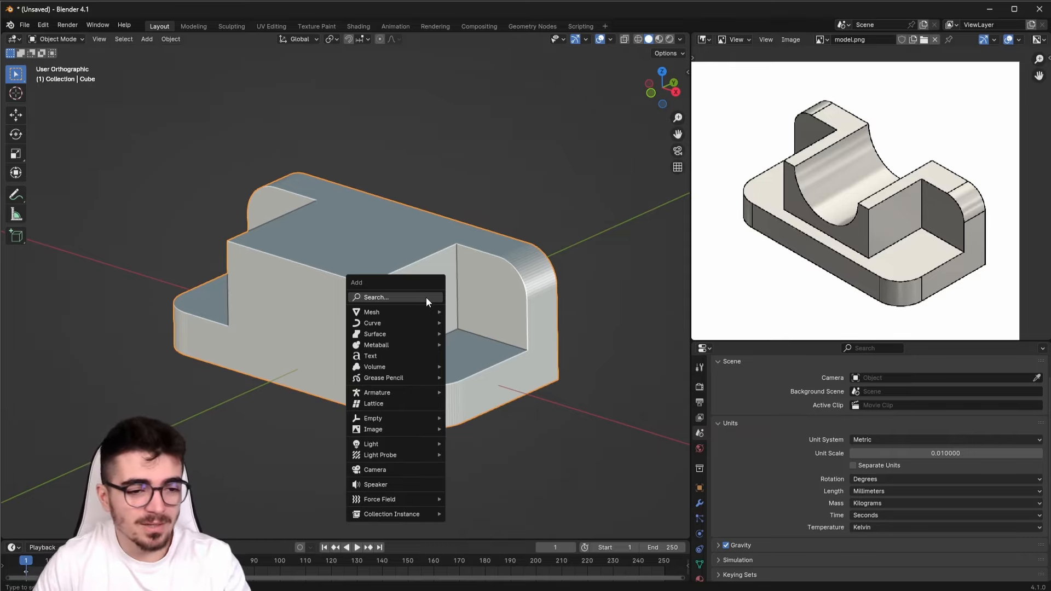
pyautogui.moveTo(406, 311)
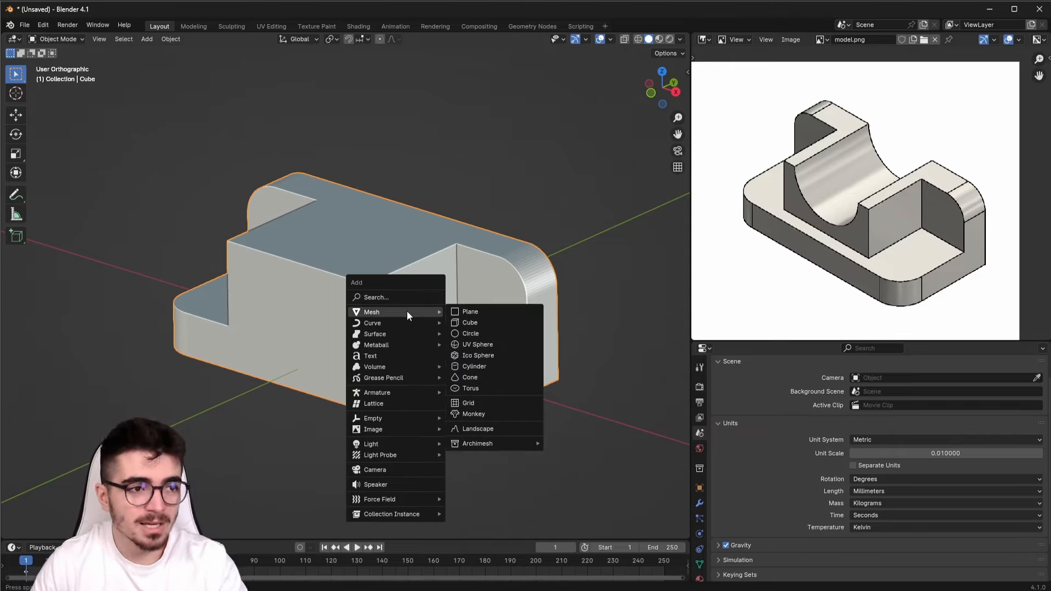
pyautogui.click(147, 39)
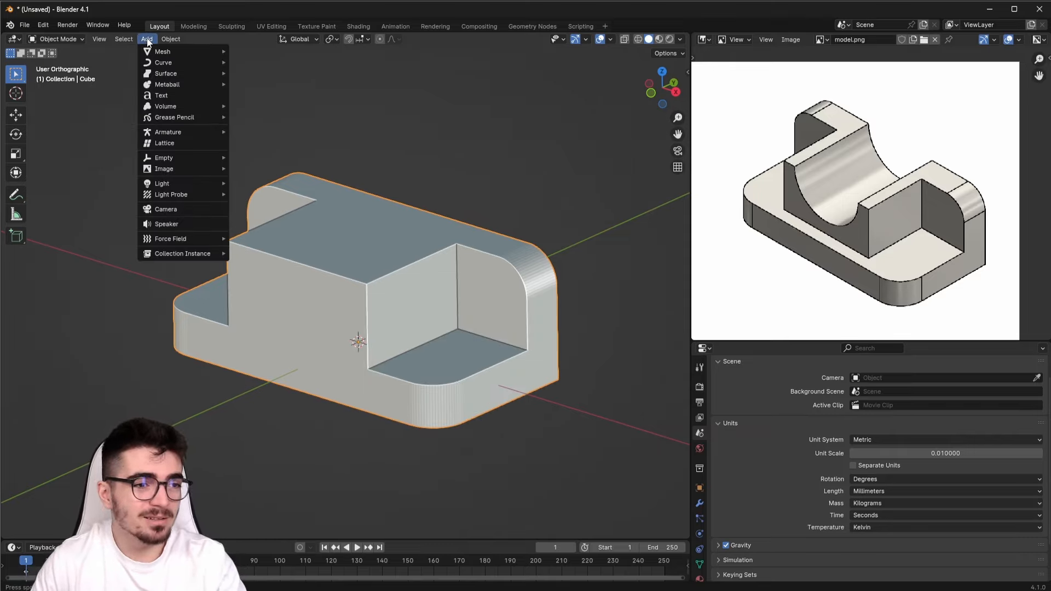
pyautogui.moveTo(162, 52)
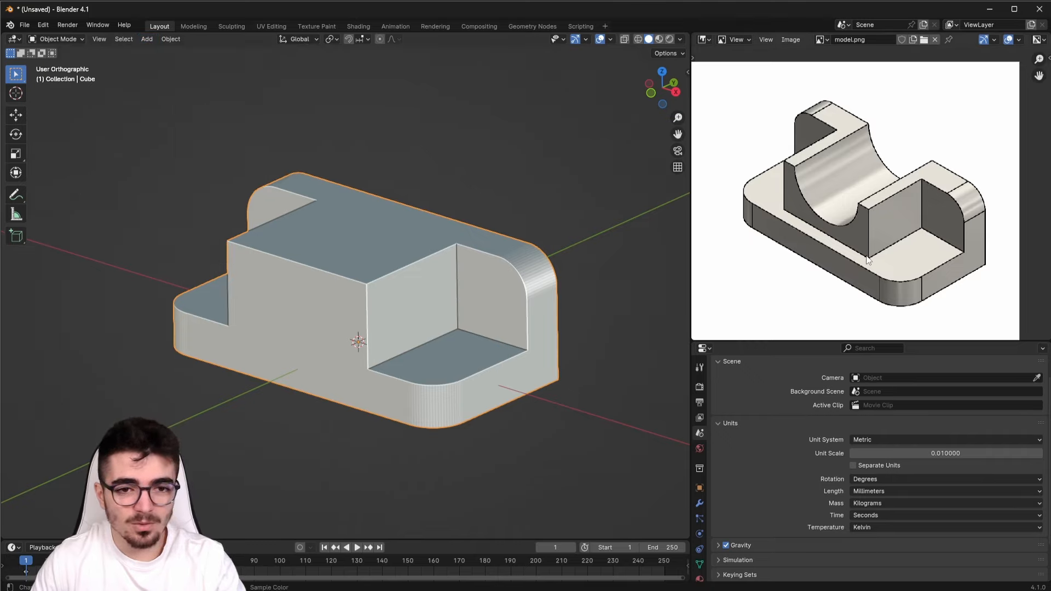
# Add a cylinder mesh for the part's R15 cut-out, using the front view in the reference drawing as guide
pyautogui.scroll(-3, 772, 317)
pyautogui.moveTo(772, 317)
pyautogui.mouseDown(button='middle')
pyautogui.moveTo(835, 246)
pyautogui.moveTo(999, 164)
pyautogui.mouseUp(button='middle')
pyautogui.scroll(3, 913, 230)
pyautogui.scroll(4, 914, 233)
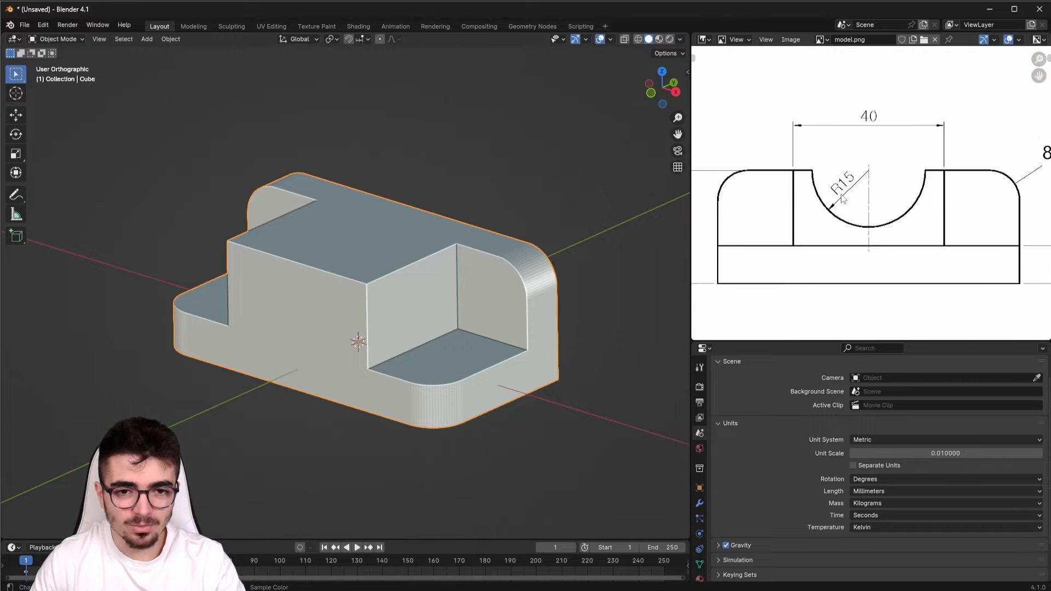
pyautogui.scroll(-1, 882, 186)
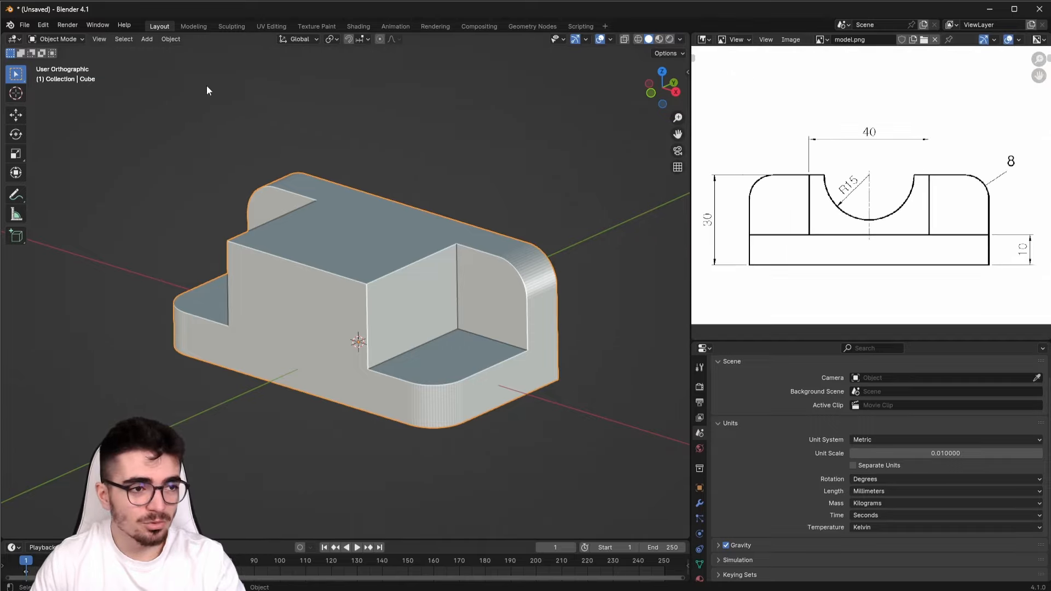
pyautogui.click(148, 40)
pyautogui.moveTo(159, 52)
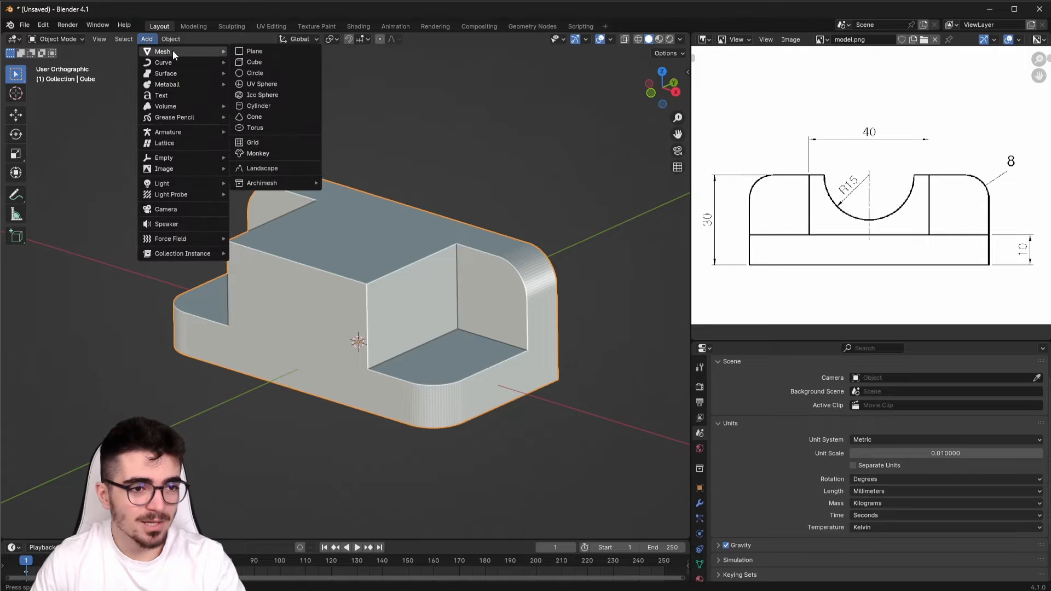
pyautogui.click(264, 103)
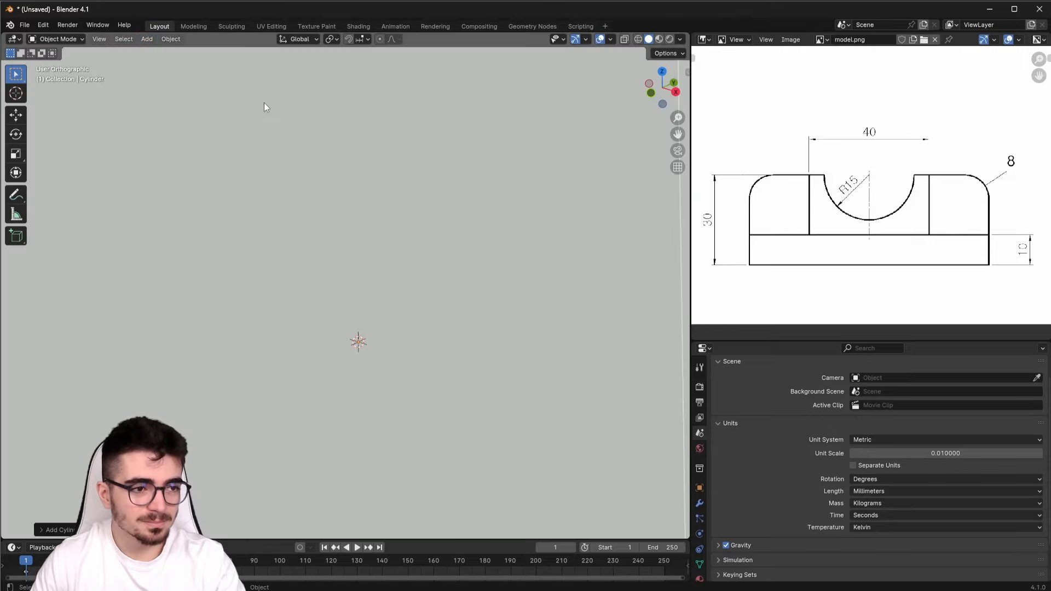
pyautogui.scroll(-3, 295, 200)
pyautogui.scroll(-4, 369, 269)
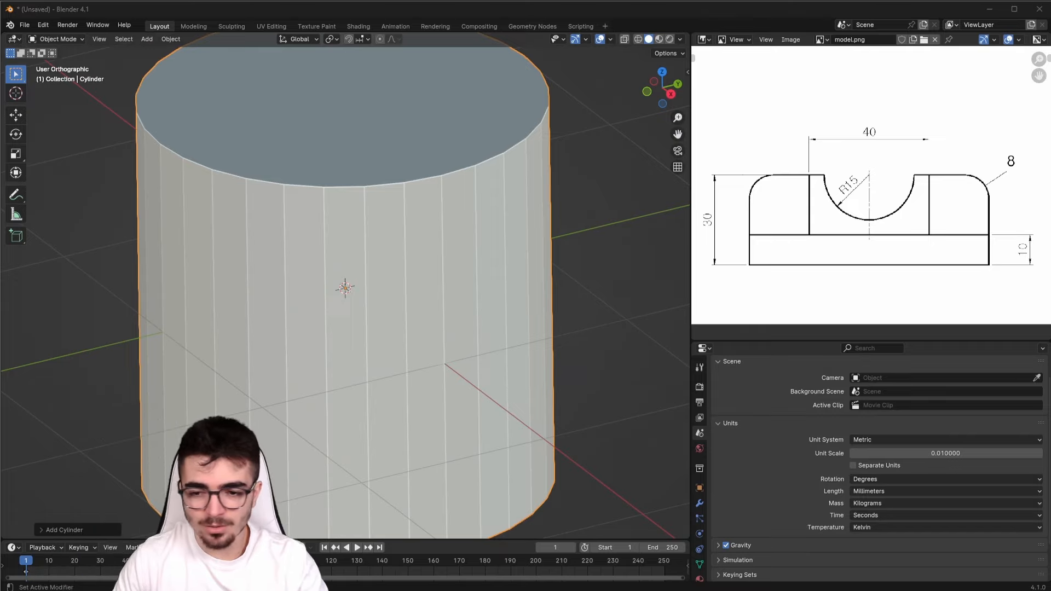
# Set the new cylinder to 64 vertices and a radius of 15 mm
pyautogui.click(46, 529)
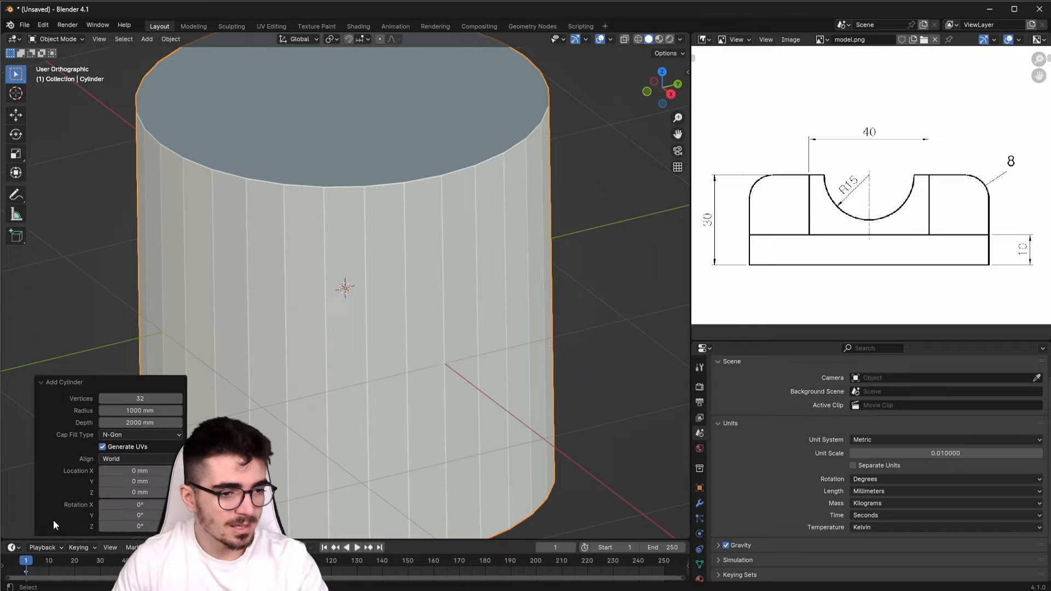
pyautogui.click(138, 398)
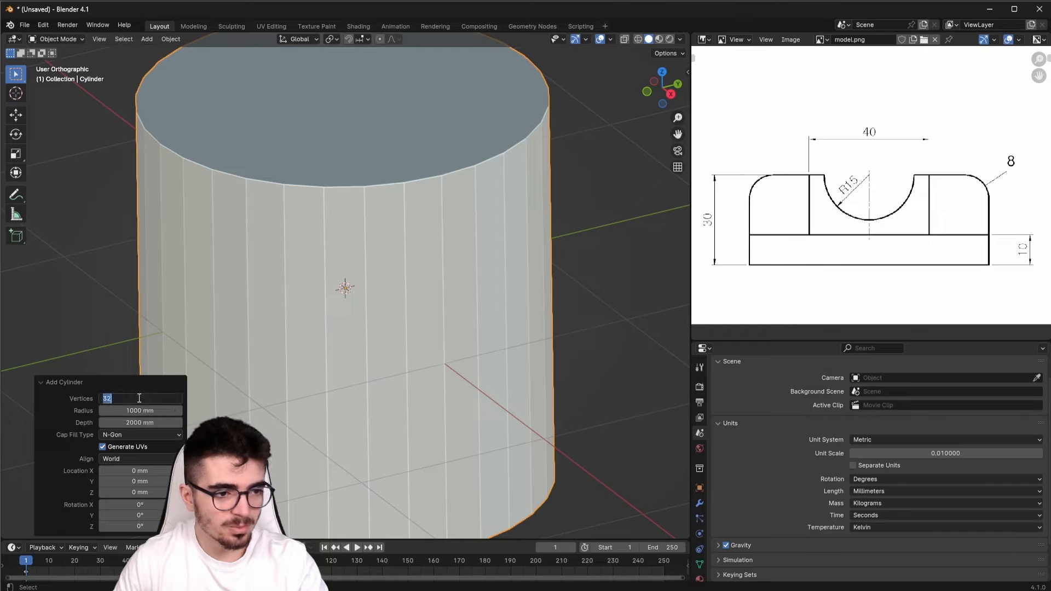
pyautogui.write('64')
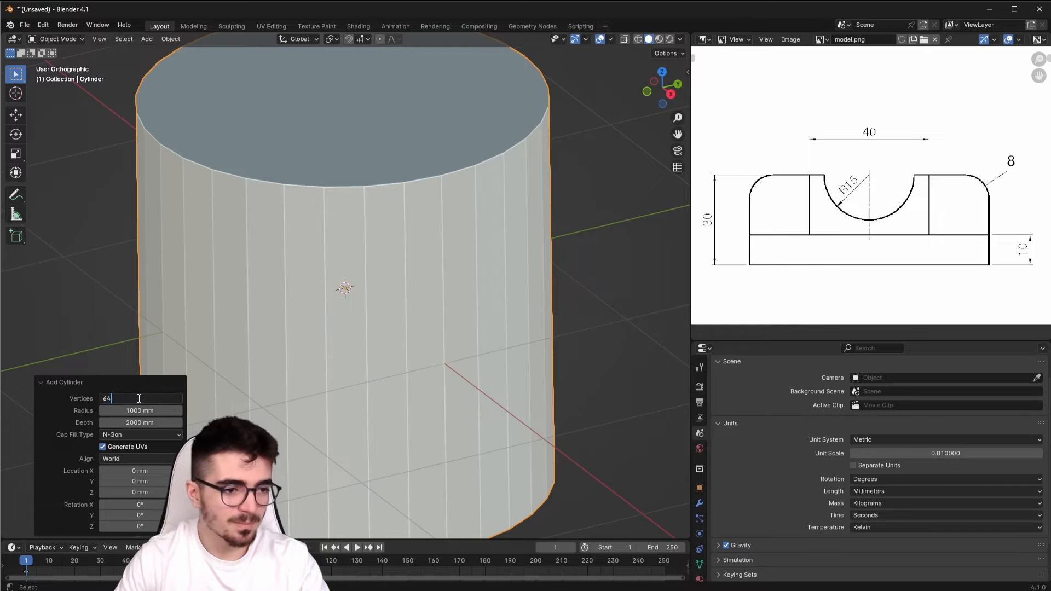
pyautogui.press('Return')
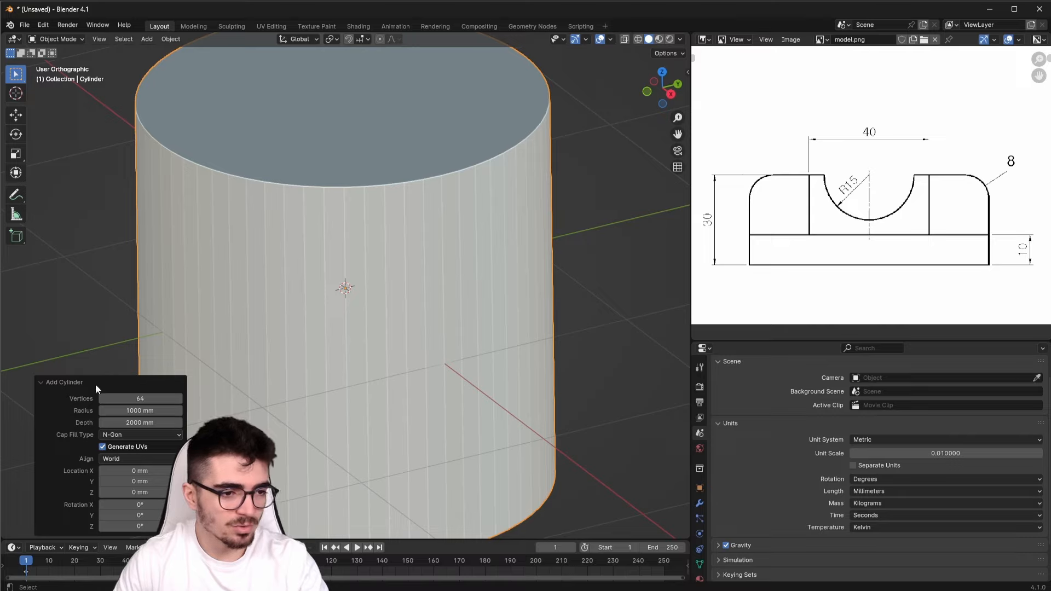
pyautogui.click(141, 411)
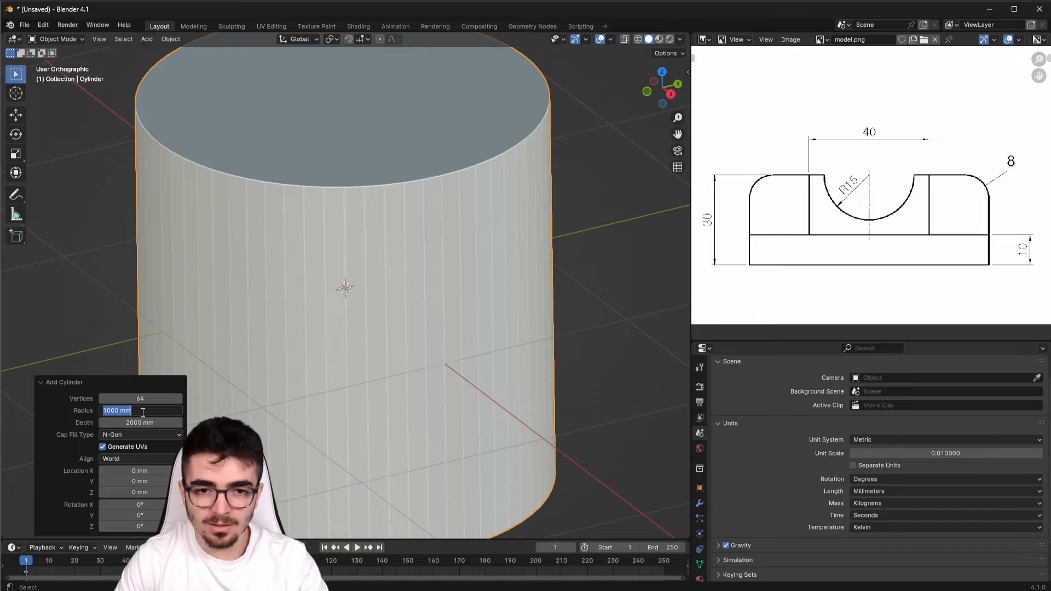
pyautogui.write('15')
pyautogui.press('Return')
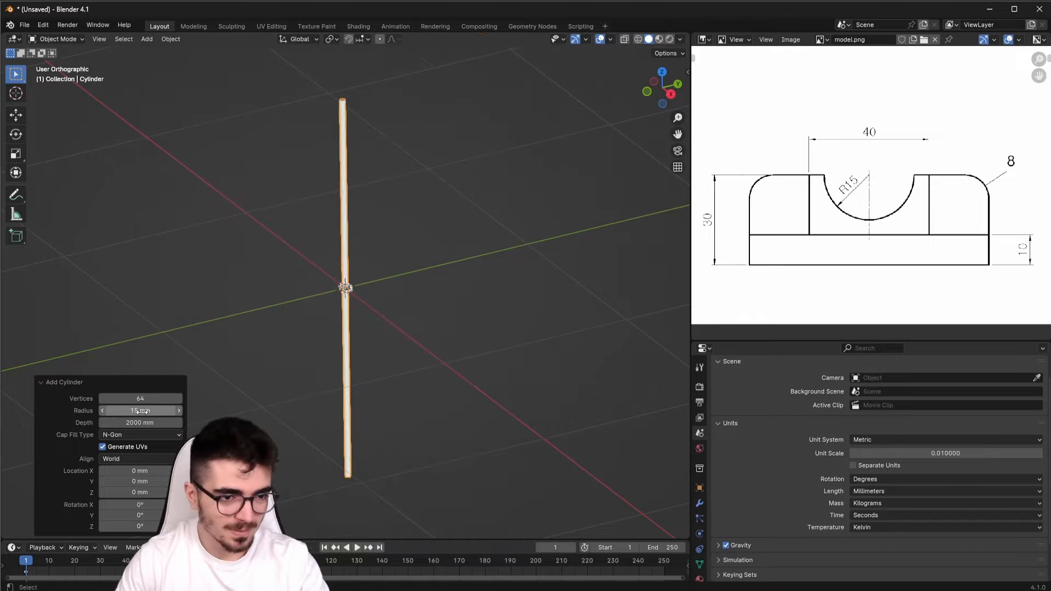
pyautogui.scroll(10, 353, 300)
pyautogui.moveTo(327, 318)
pyautogui.mouseDown(button='middle')
pyautogui.moveTo(357, 319)
pyautogui.moveTo(344, 320)
pyautogui.mouseUp(button='middle')
pyautogui.click(42, 382)
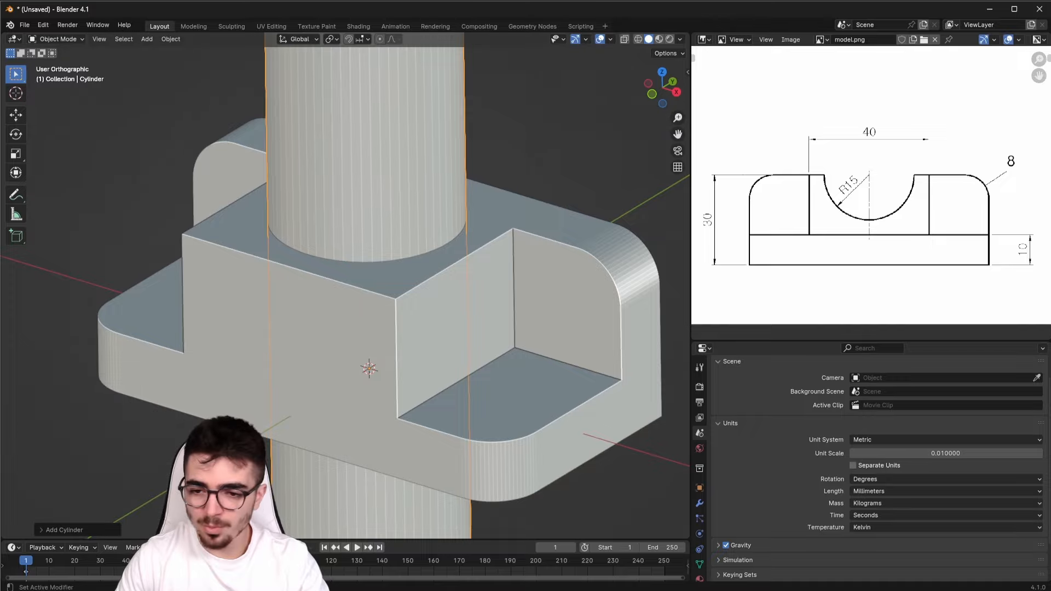
# Rotate the cylinder 90° about the global X axis so it runs through the part from front to back
pyautogui.scroll(-2, 435, 228)
pyautogui.moveTo(416, 230); pyautogui.dragTo(438, 225, button='middle')
pyautogui.press('r')
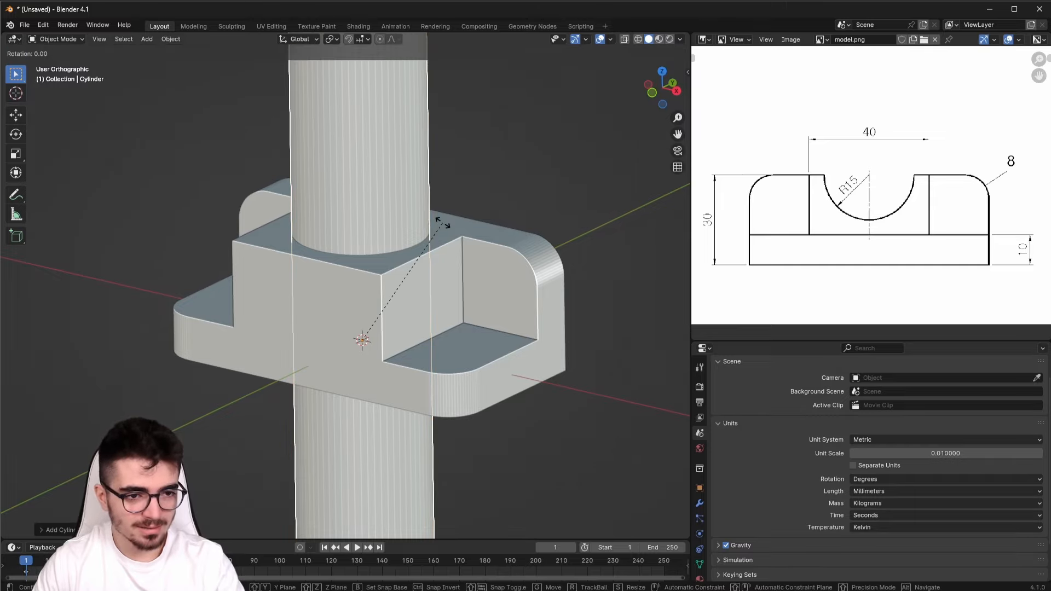
pyautogui.write('x')
pyautogui.write('90')
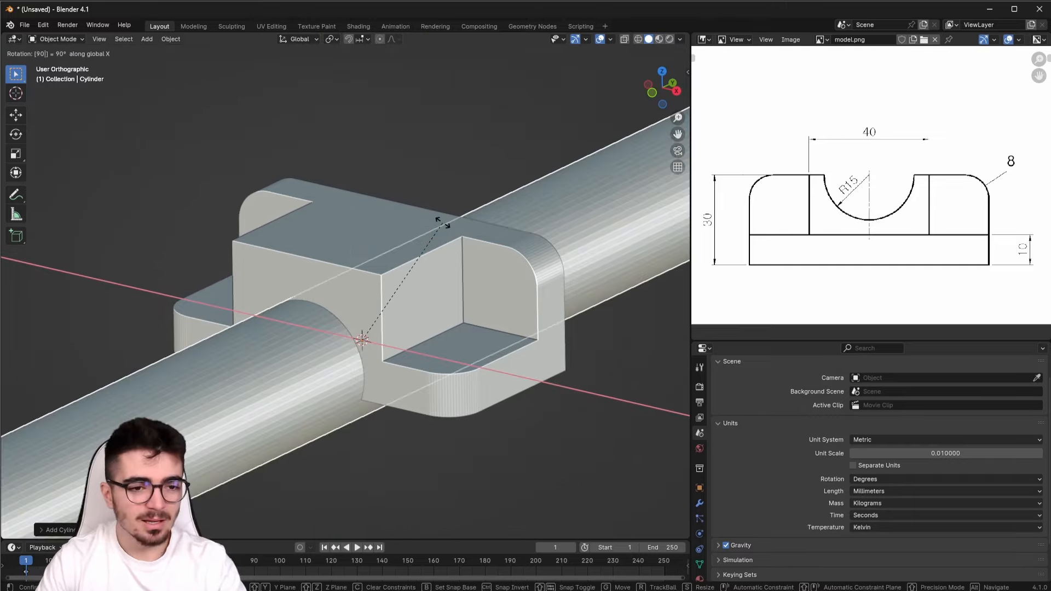
pyautogui.press('Return')
pyautogui.moveTo(442, 222); pyautogui.dragTo(286, 294, button='middle')
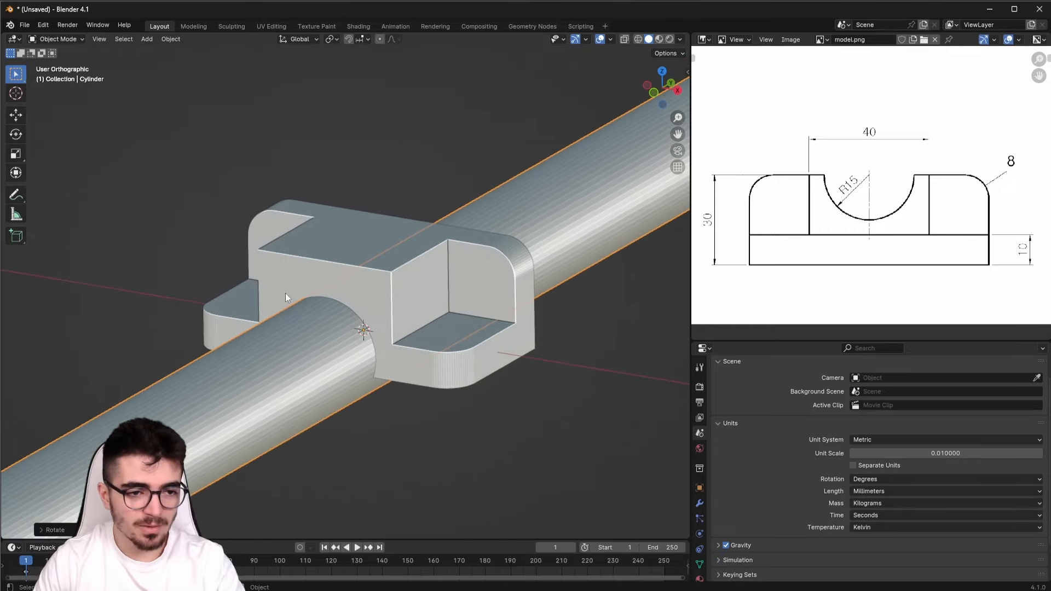
# Check the cylinder's object transform values and compare its placement with the centre of the R15 arc in the reference drawing
pyautogui.click(700, 487)
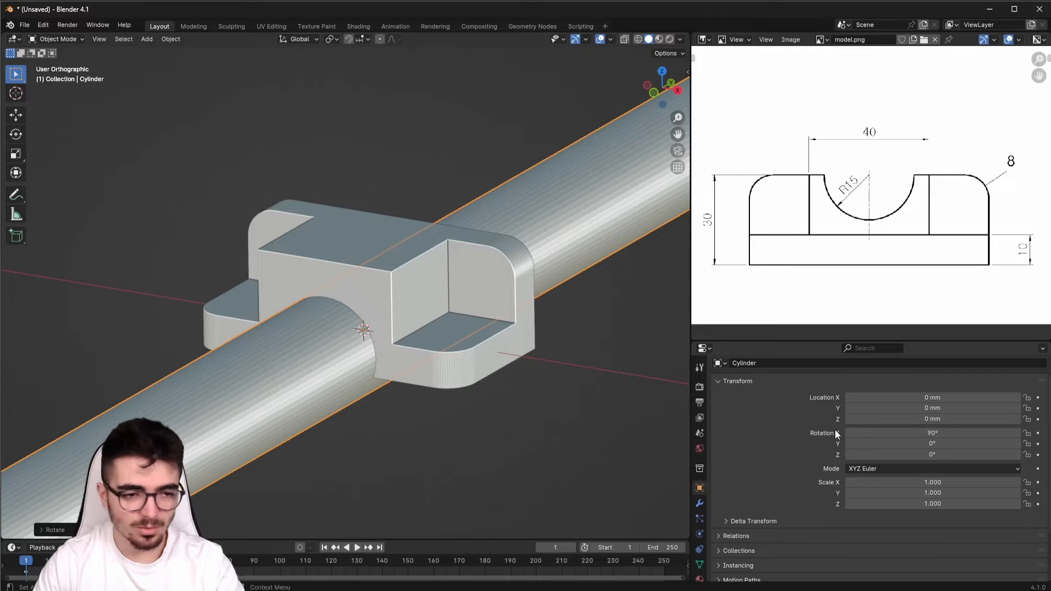
pyautogui.moveTo(318, 312)
pyautogui.mouseDown(button='middle')
pyautogui.moveTo(224, 307)
pyautogui.moveTo(377, 288)
pyautogui.moveTo(328, 306)
pyautogui.mouseUp(button='middle')
pyautogui.scroll(2, 329, 306)
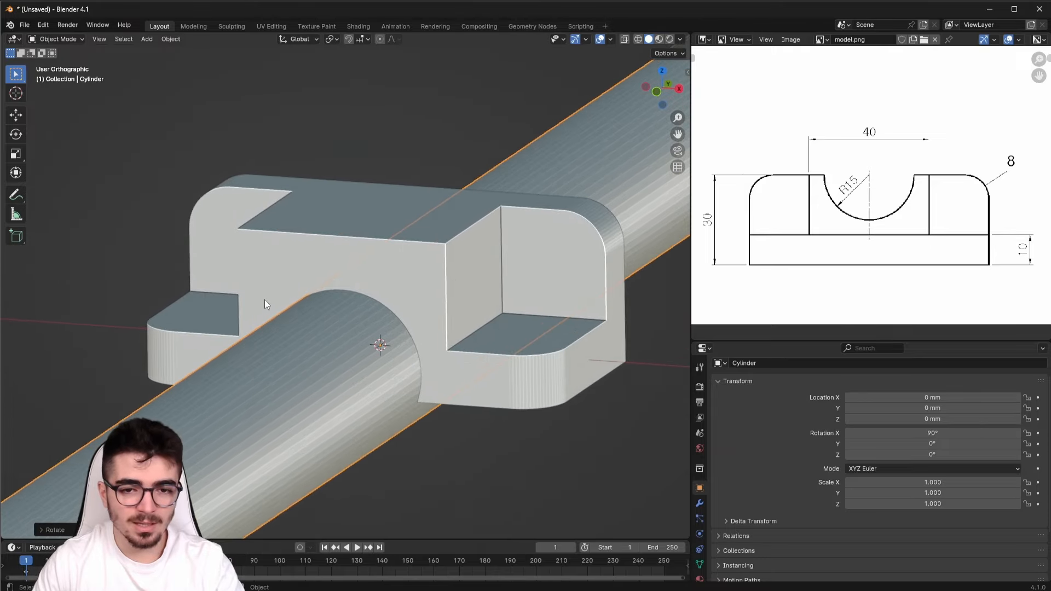
pyautogui.scroll(4, 843, 175)
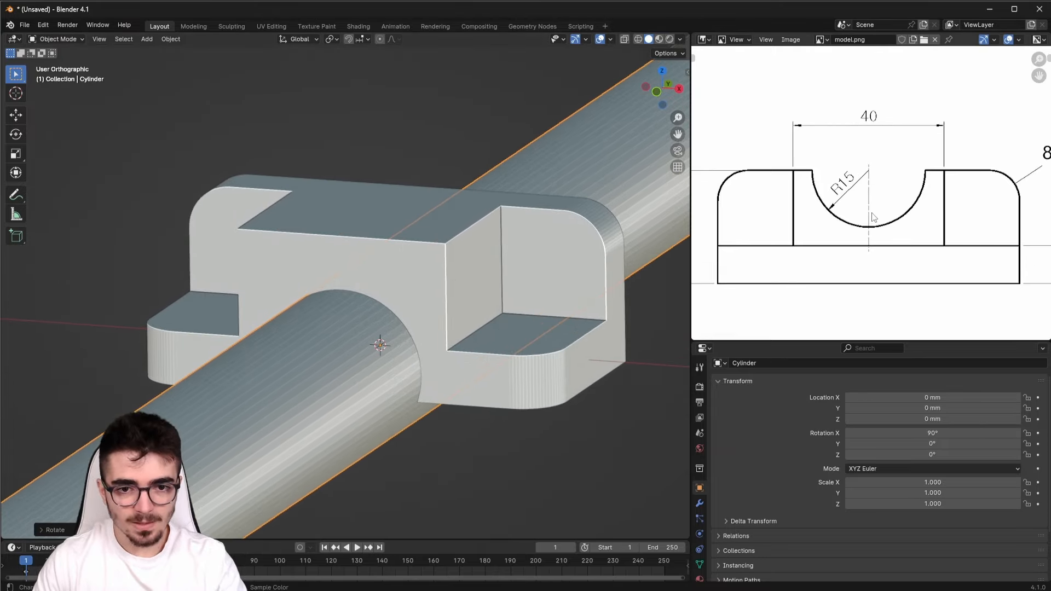
pyautogui.scroll(1, 860, 212)
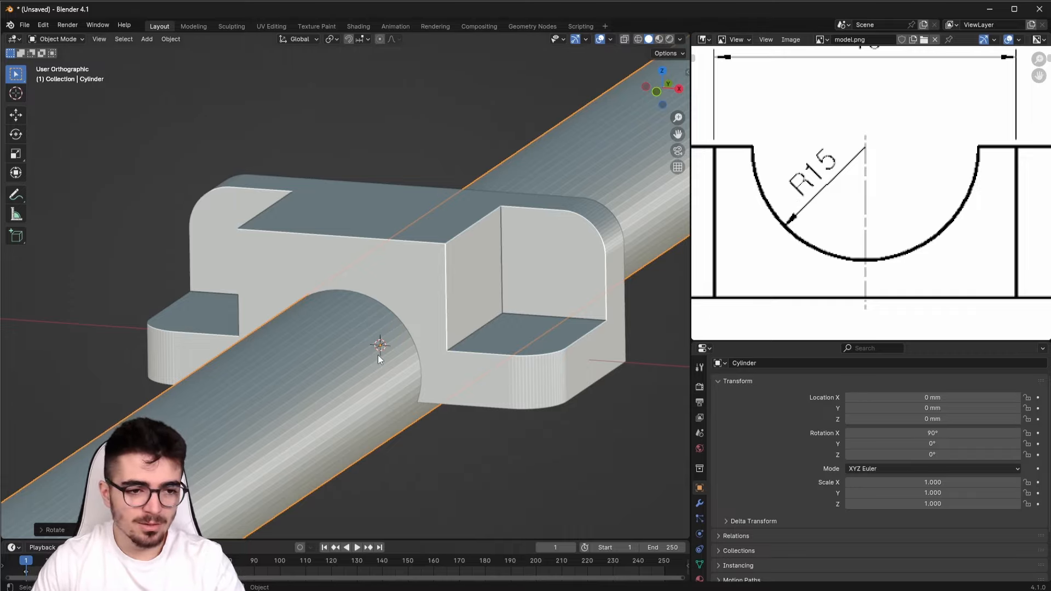
pyautogui.moveTo(380, 359); pyautogui.dragTo(380, 409, button='middle')
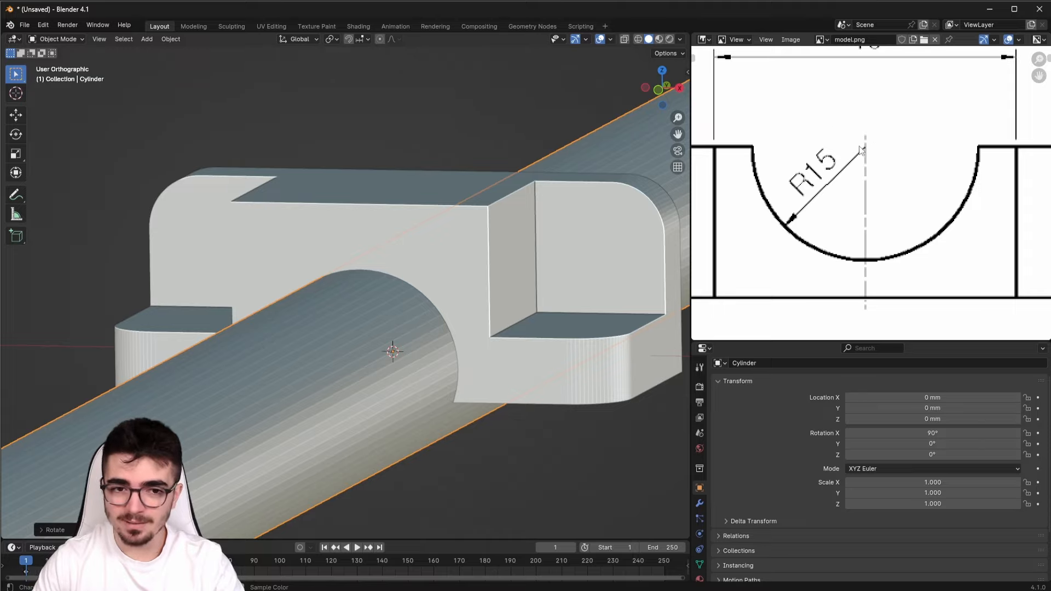
pyautogui.scroll(-2, 389, 237)
pyautogui.moveTo(389, 237); pyautogui.dragTo(362, 258, button='middle')
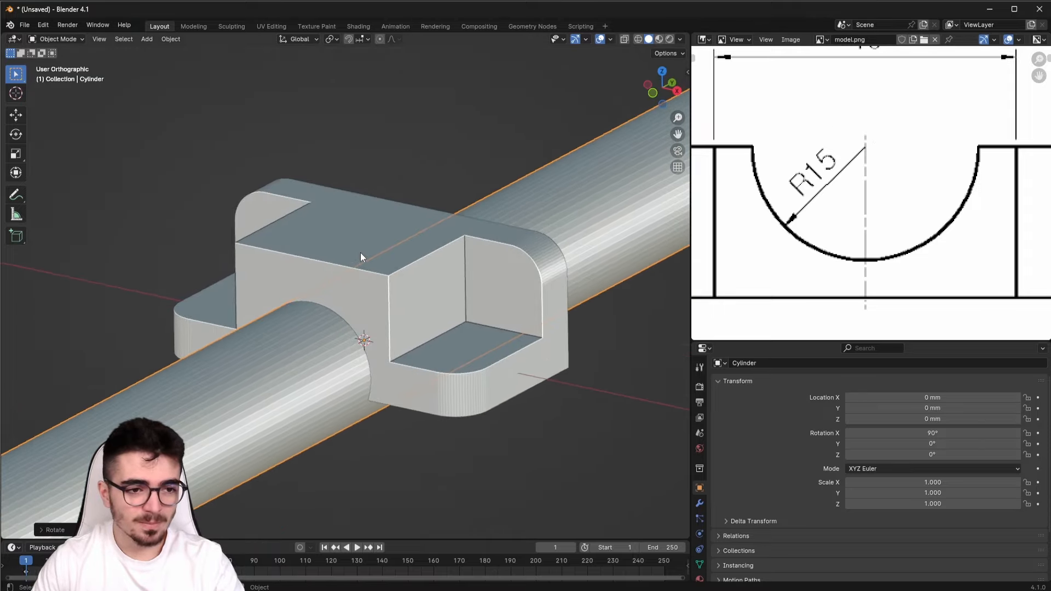
# Snap the 3D cursor to the centre vertex of the part's top face, selected in Edit Mode with vertex selection
pyautogui.click(360, 240)
pyautogui.press('Tab')
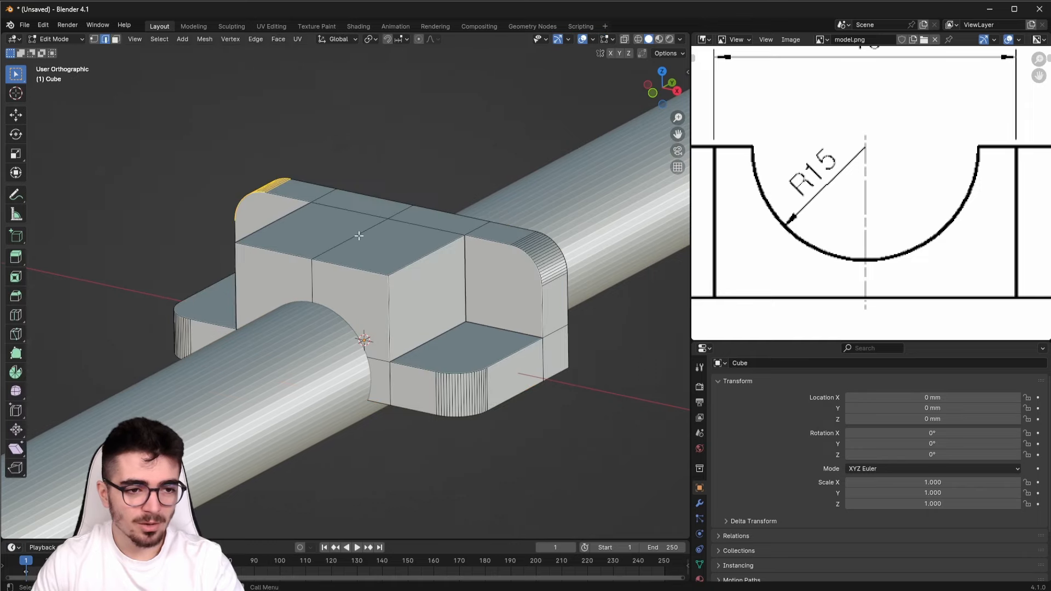
pyautogui.scroll(1, 359, 236)
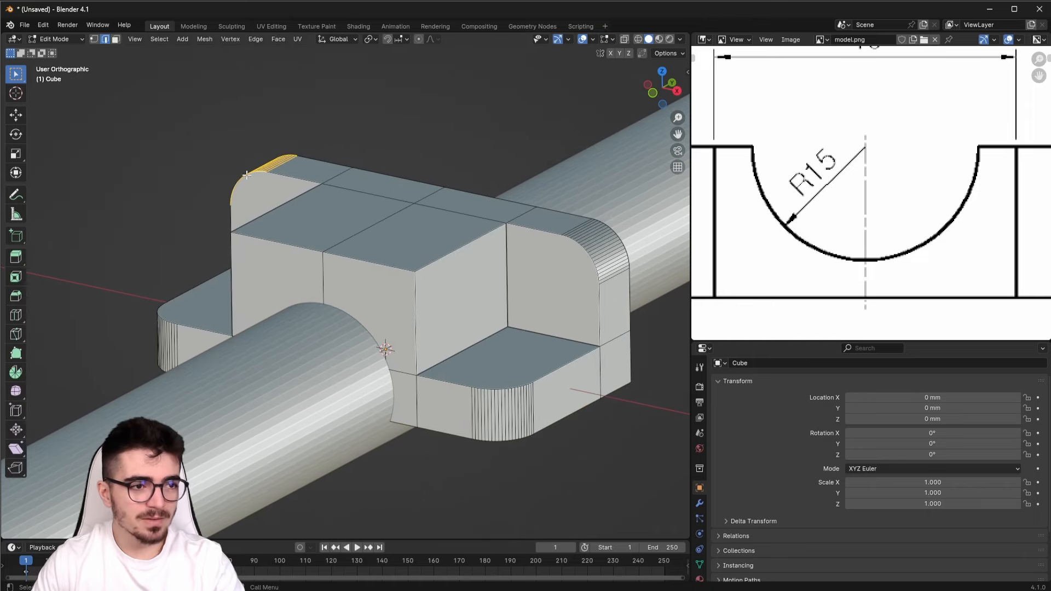
pyautogui.click(94, 41)
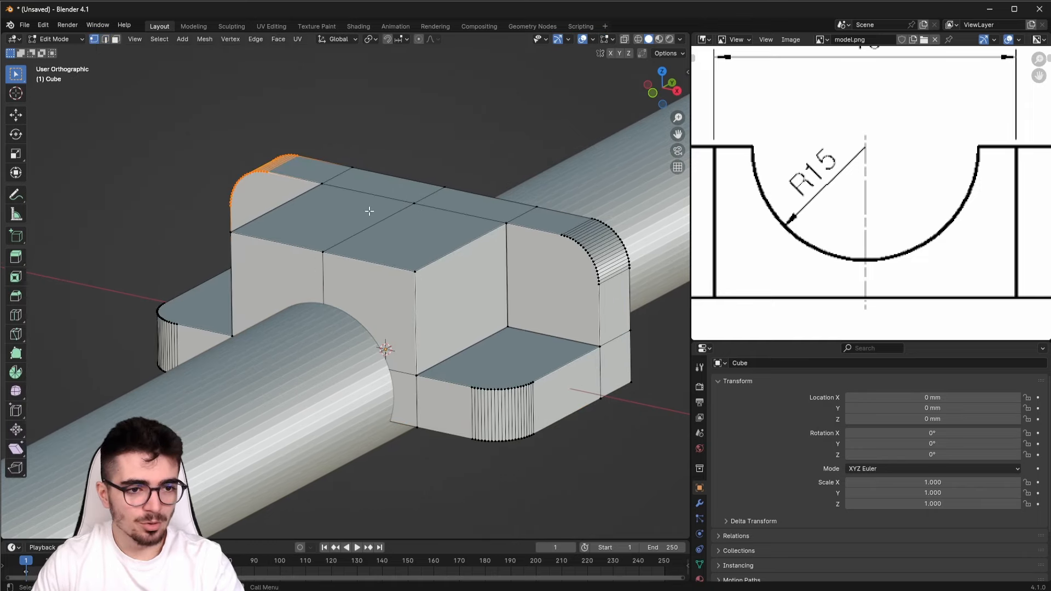
pyautogui.keyDown('alt'); pyautogui.click(416, 202); pyautogui.keyUp('alt')
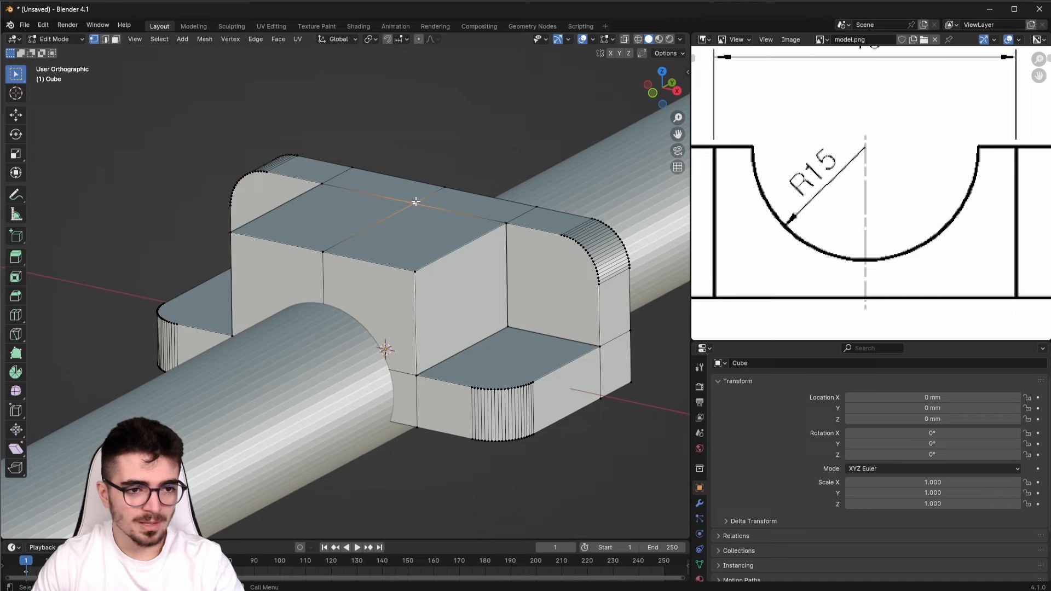
pyautogui.hotkey('shift', 's')
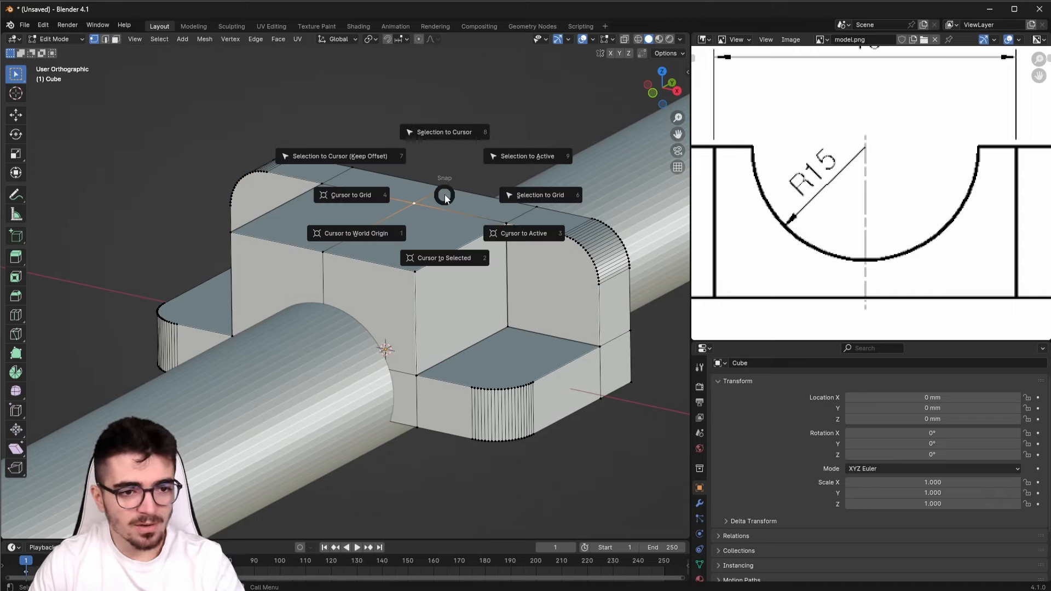
pyautogui.click(437, 259)
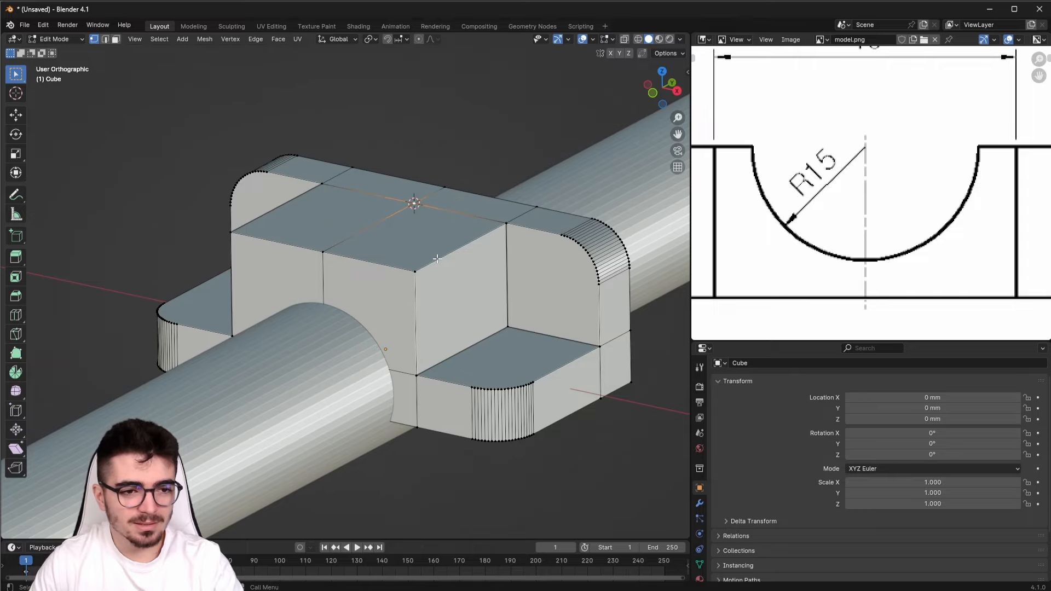
# Snap the cylinder to the 3D cursor at the centre of the part's top face in Object Mode
pyautogui.moveTo(388, 277); pyautogui.dragTo(355, 261, button='middle')
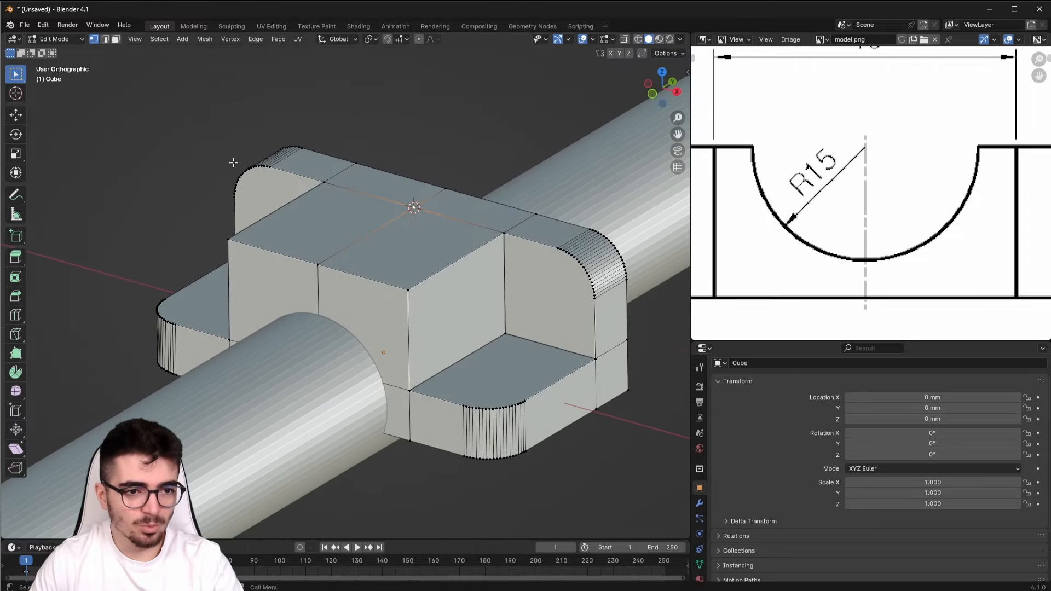
pyautogui.press('Tab')
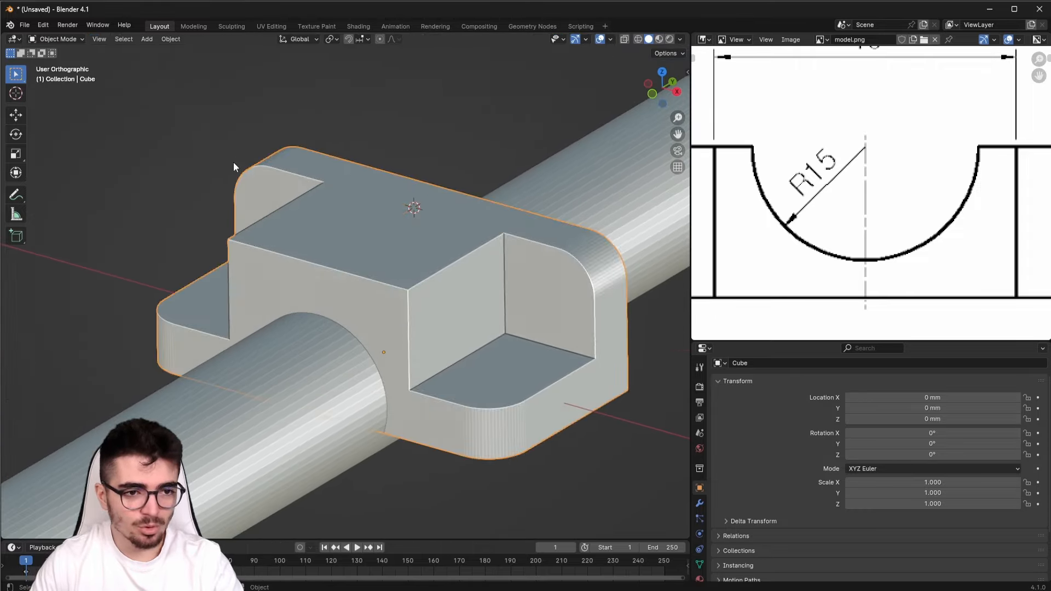
pyautogui.click(586, 190)
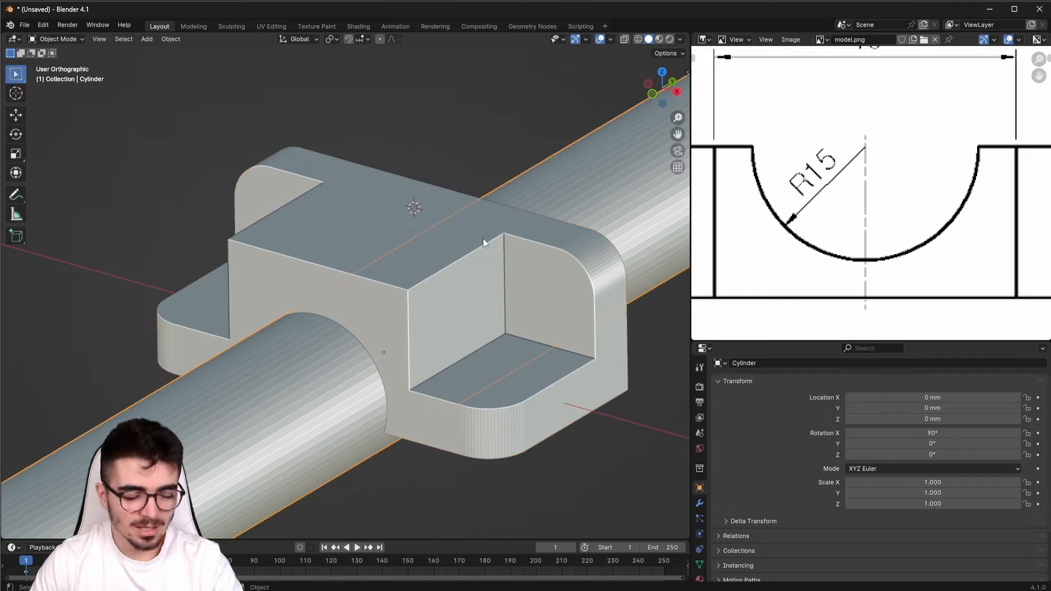
pyautogui.hotkey('shift', 's')
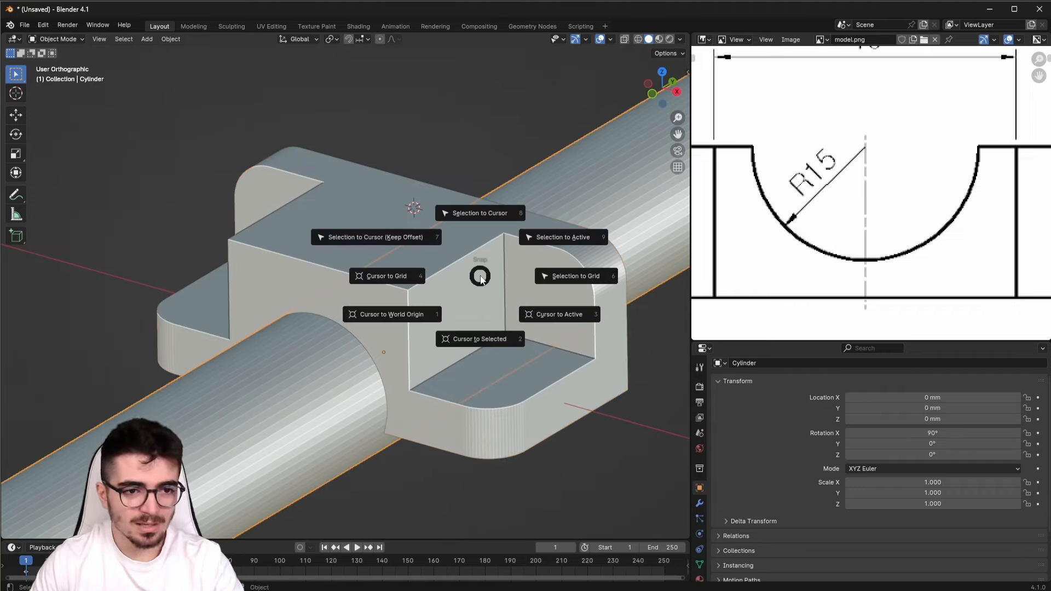
pyautogui.click(488, 218)
pyautogui.moveTo(351, 346); pyautogui.dragTo(378, 322, button='middle')
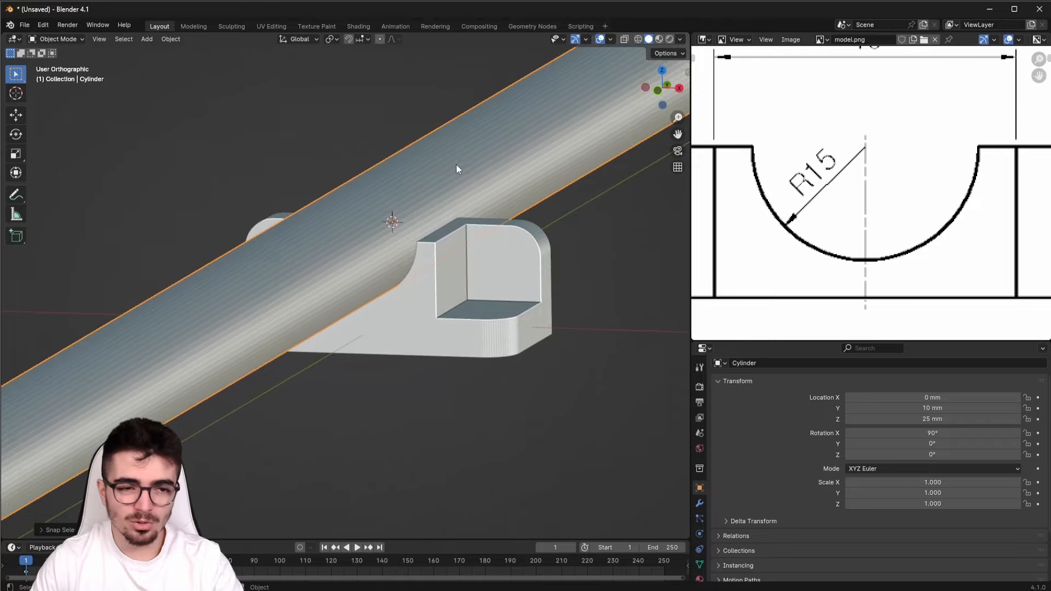
pyautogui.moveTo(370, 267)
pyautogui.mouseDown(button='middle')
pyautogui.moveTo(321, 254)
pyautogui.moveTo(419, 254)
pyautogui.moveTo(365, 255)
pyautogui.moveTo(363, 287)
pyautogui.moveTo(365, 274)
pyautogui.mouseUp(button='middle')
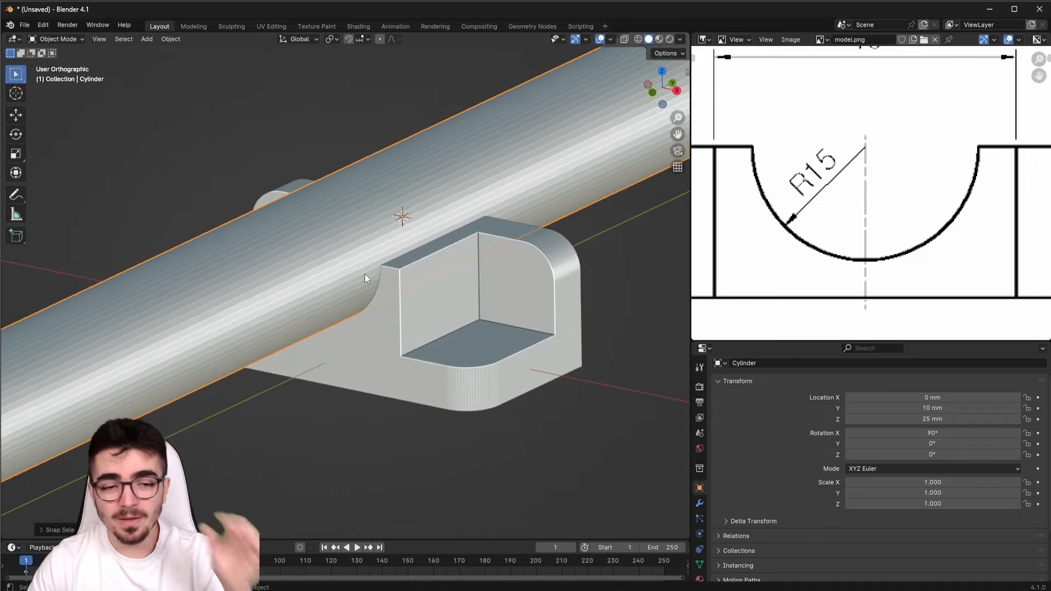
# Add a Boolean modifier in Difference mode to the part, with the cylinder as the cutting object
pyautogui.click(549, 295)
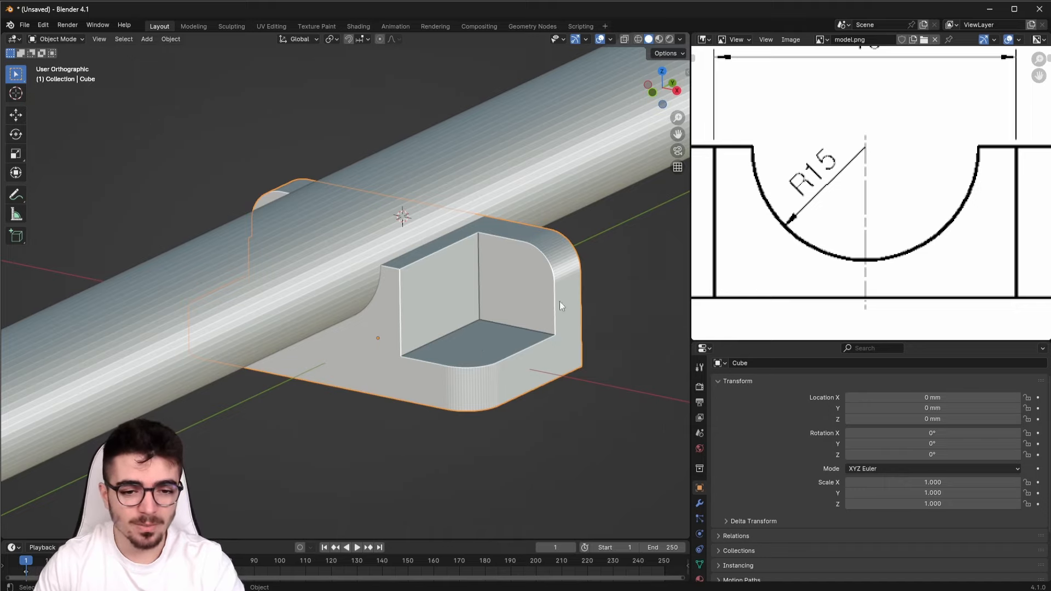
pyautogui.moveTo(756, 341); pyautogui.dragTo(756, 259)
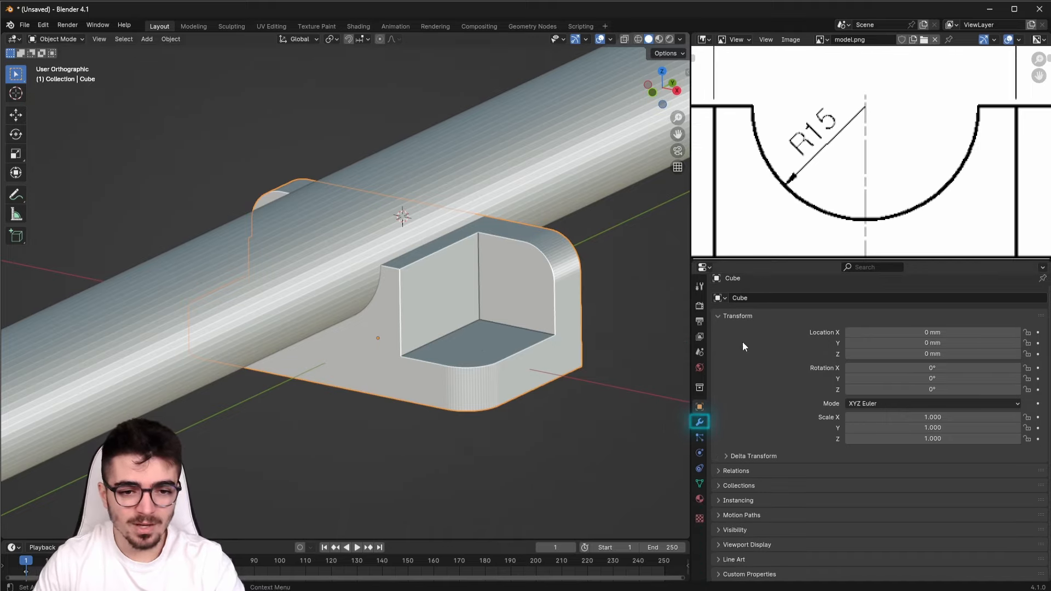
pyautogui.click(700, 423)
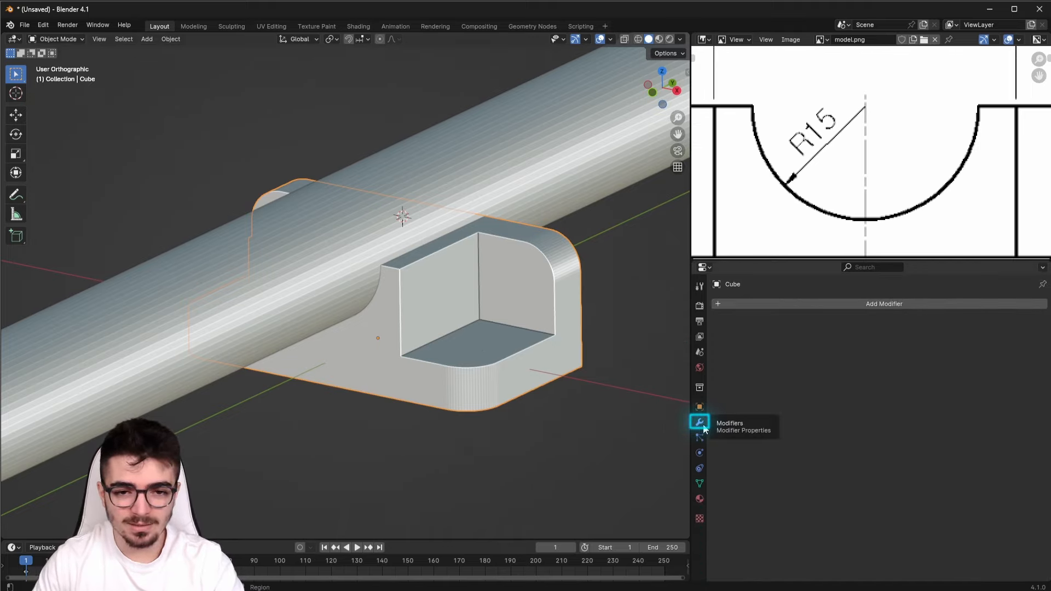
pyautogui.click(840, 306)
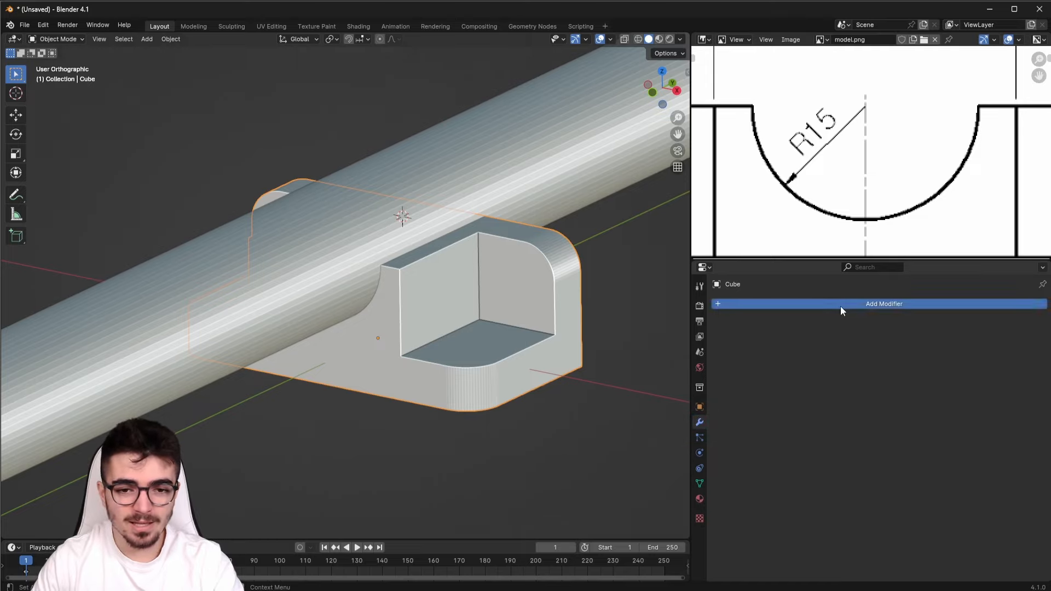
pyautogui.click(813, 307)
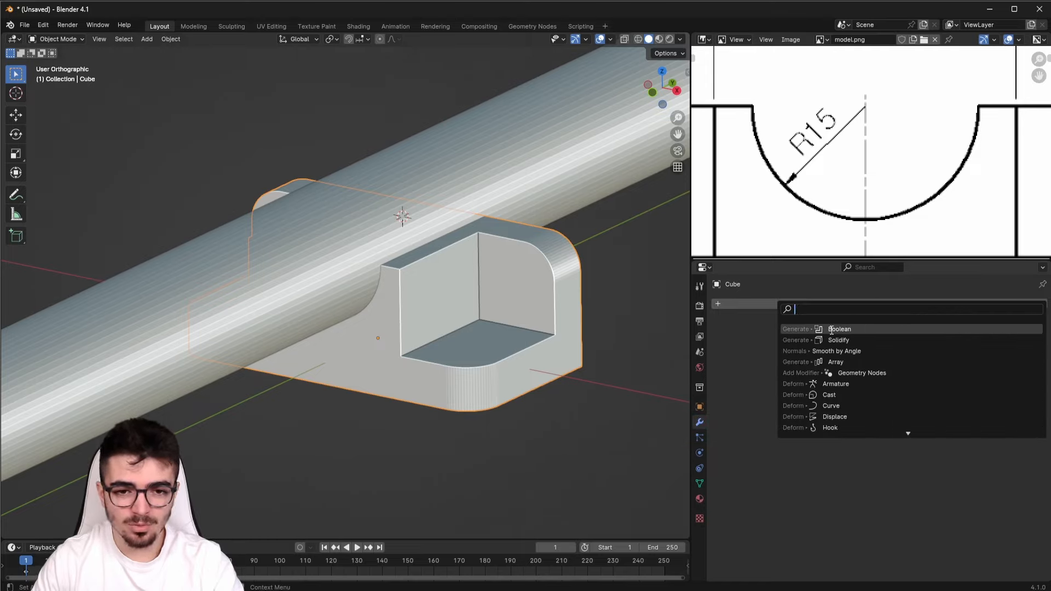
pyautogui.click(857, 328)
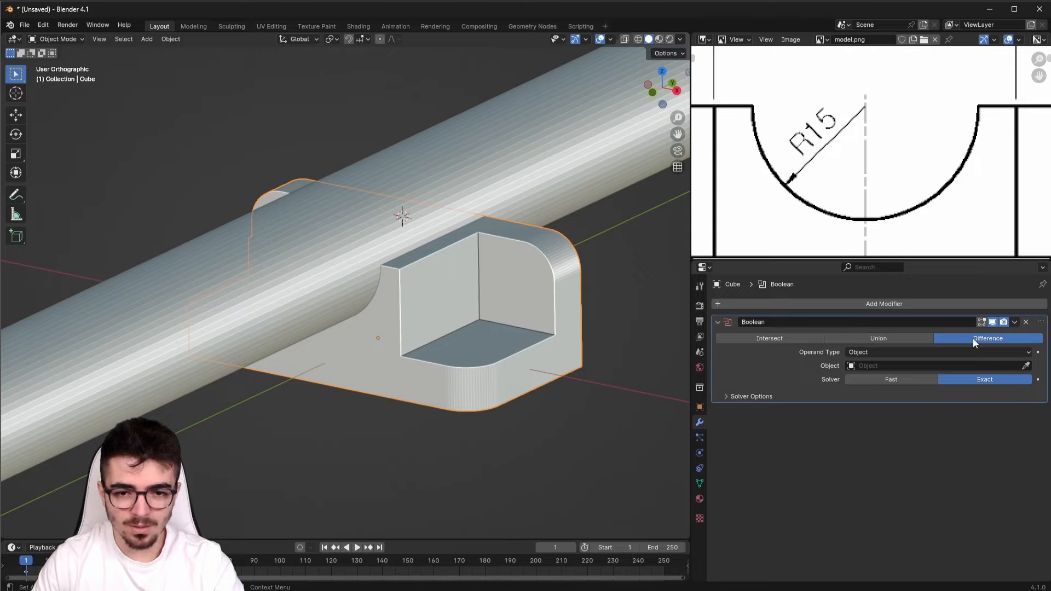
pyautogui.click(1027, 366)
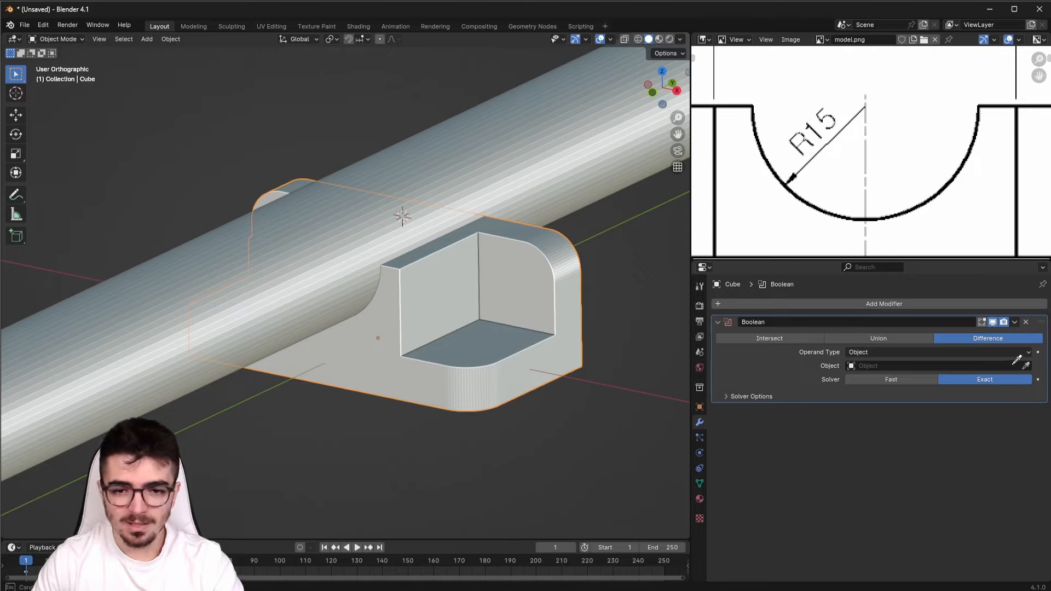
pyautogui.click(546, 165)
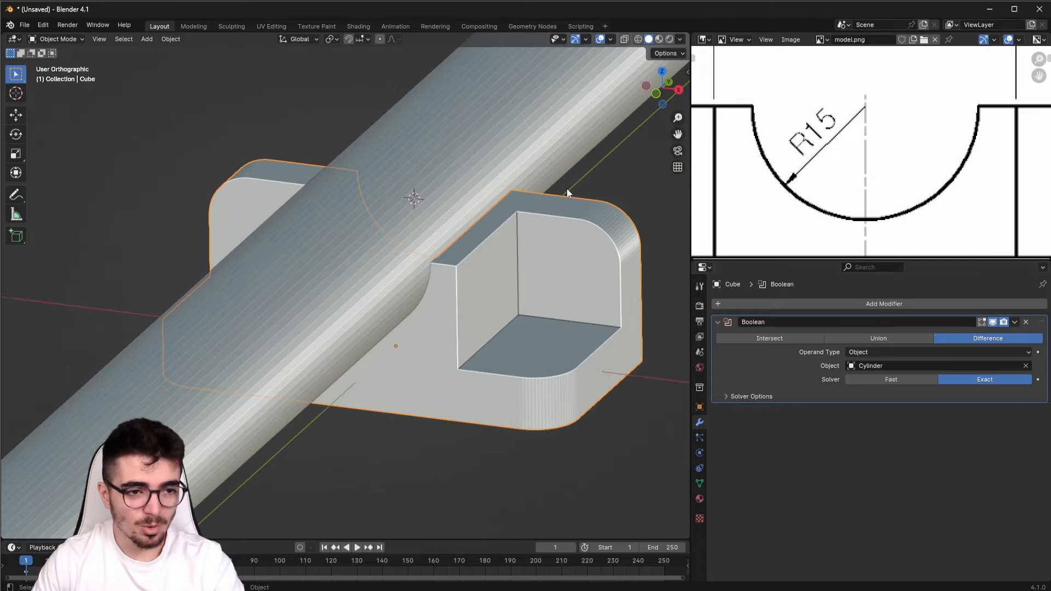
# Apply the Boolean modifier on the part and delete the cutting cylinder
pyautogui.click(1017, 323)
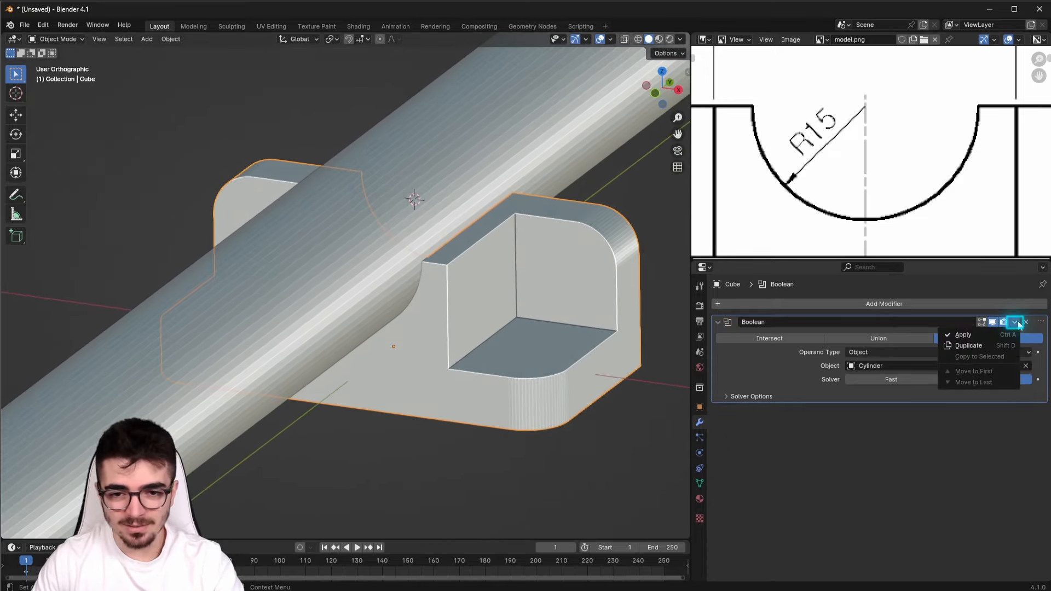
pyautogui.click(967, 335)
pyautogui.click(465, 159)
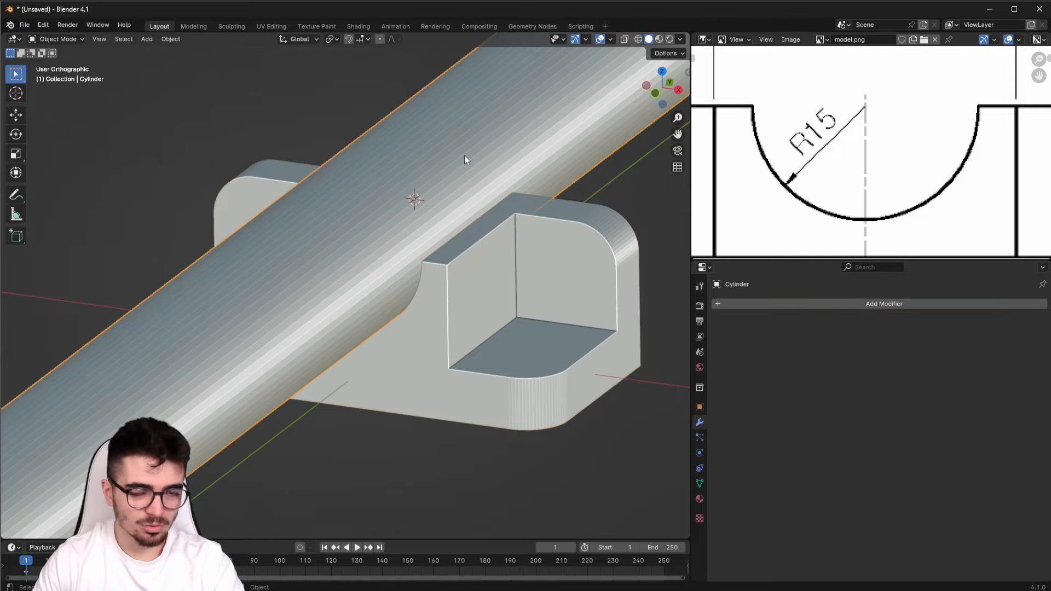
pyautogui.press('Delete')
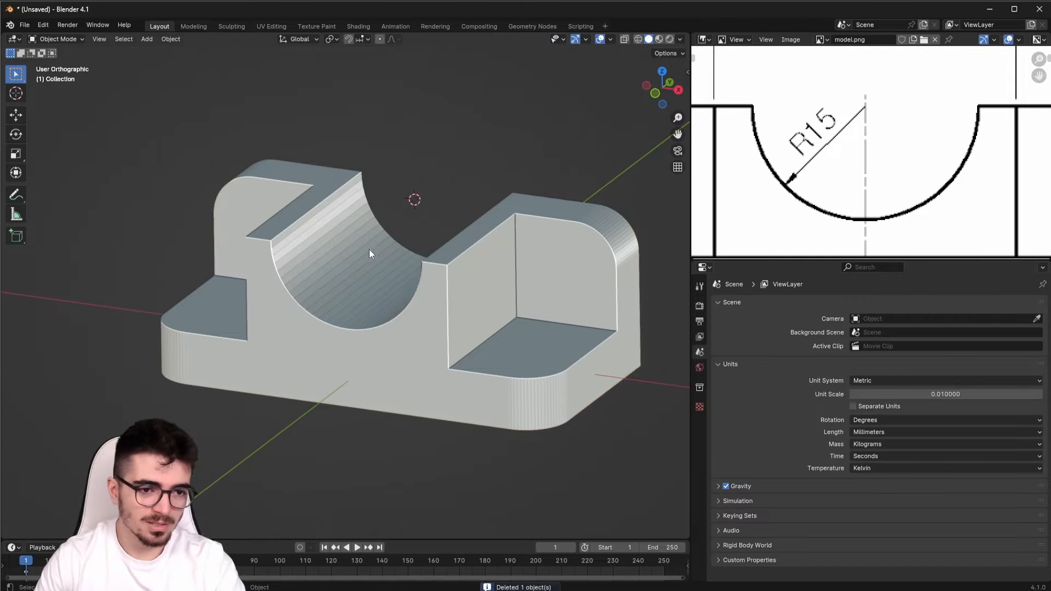
# Inspect the semicircular cut-out and rounded corners from several angles against the front view in the reference drawing
pyautogui.scroll(2, 342, 291)
pyautogui.moveTo(342, 295)
pyautogui.mouseDown(button='middle')
pyautogui.moveTo(442, 293)
pyautogui.moveTo(351, 287)
pyautogui.mouseUp(button='middle')
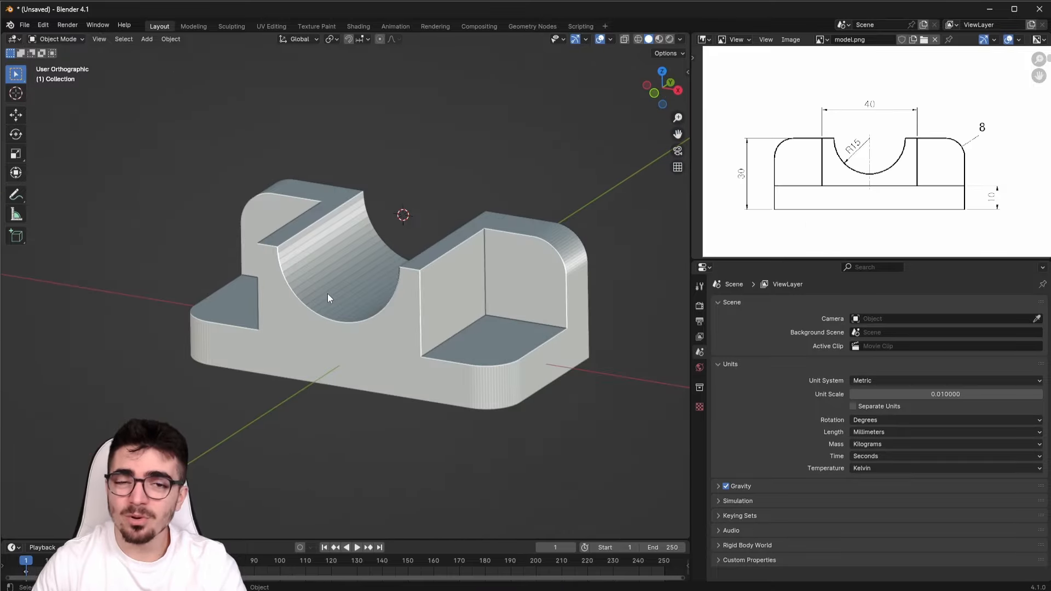
pyautogui.scroll(5, 310, 286)
pyautogui.moveTo(301, 291); pyautogui.dragTo(284, 276, button='middle')
pyautogui.moveTo(188, 156); pyautogui.dragTo(171, 179, button='middle')
pyautogui.moveTo(369, 295); pyautogui.dragTo(357, 293, button='middle')
pyautogui.scroll(-3, 359, 293)
pyautogui.keyDown('shift'); pyautogui.moveTo(465, 284); pyautogui.dragTo(418, 282, button='middle'); pyautogui.keyUp('shift')
pyautogui.scroll(2, 404, 223)
pyautogui.scroll(-4, 213, 294)
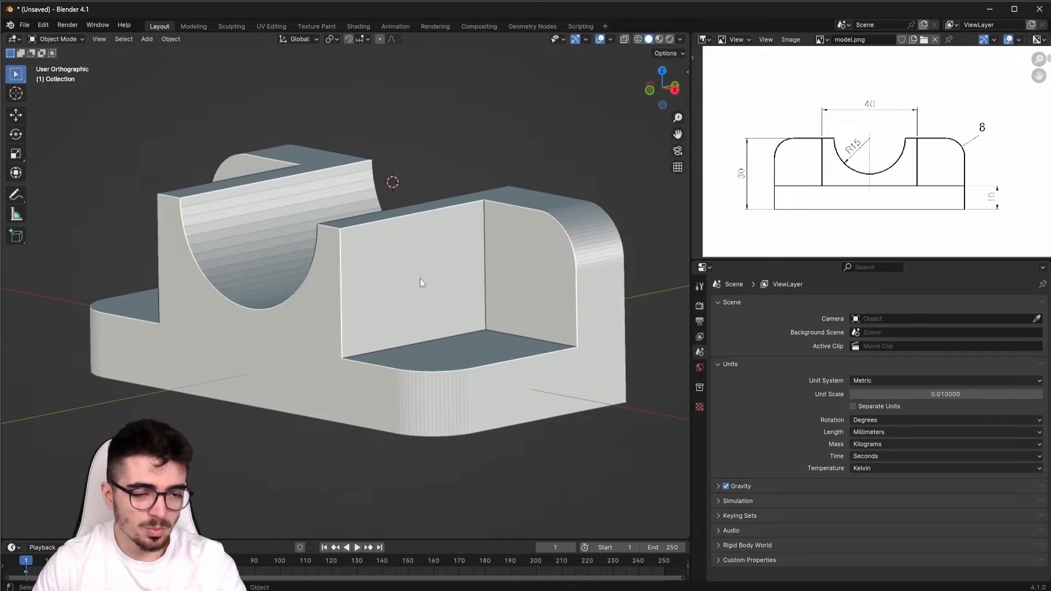
# Apply Shade Smooth by Angle to the part and check the shading on the cut-out and rounded corners
pyautogui.click(370, 248)
pyautogui.moveTo(370, 247); pyautogui.dragTo(380, 279, button='middle')
pyautogui.scroll(2, 369, 250)
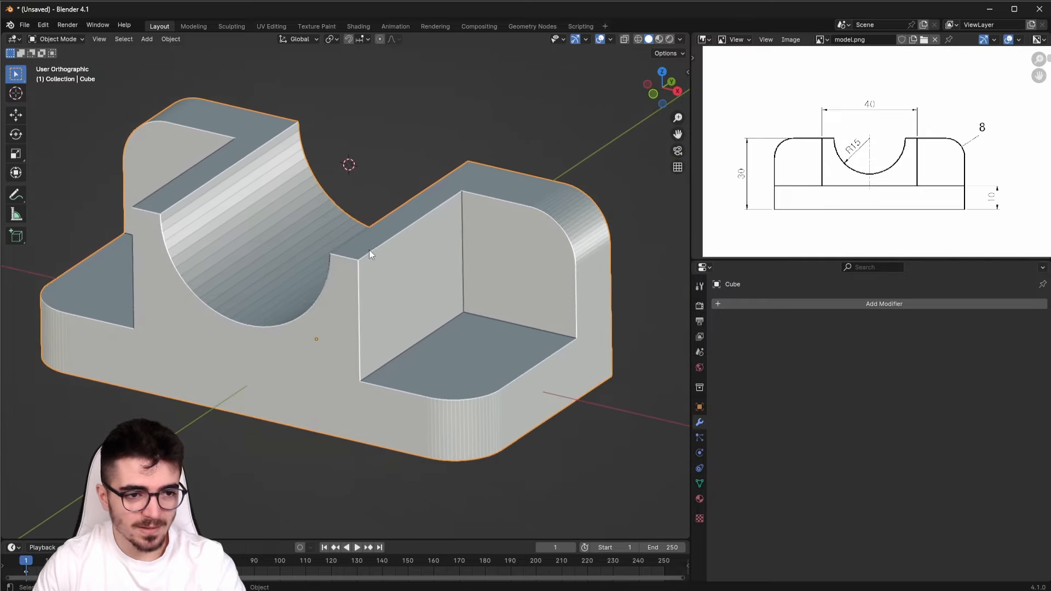
pyautogui.rightClick(370, 250)
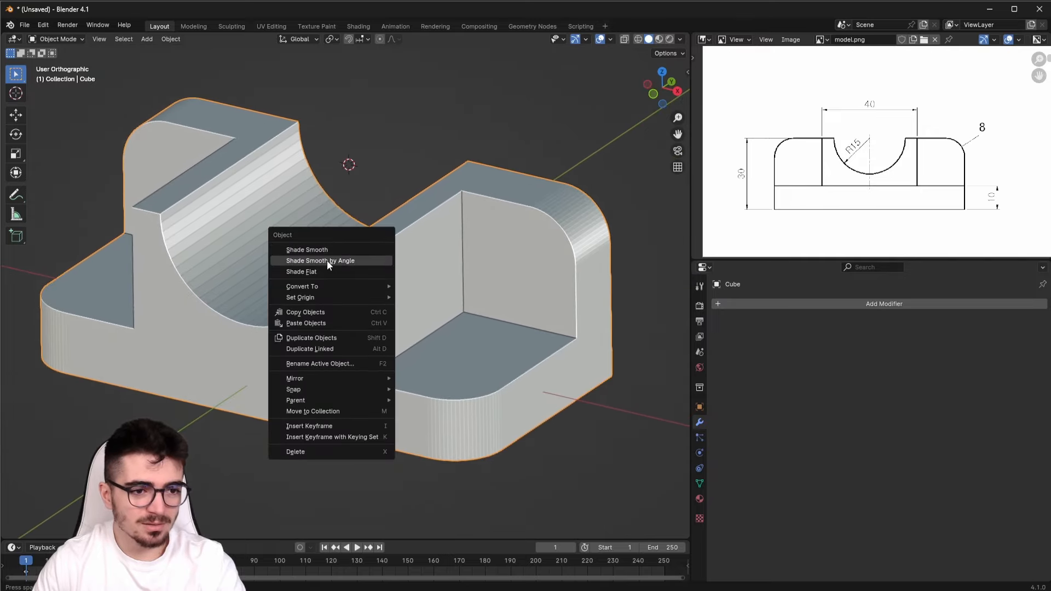
pyautogui.click(354, 261)
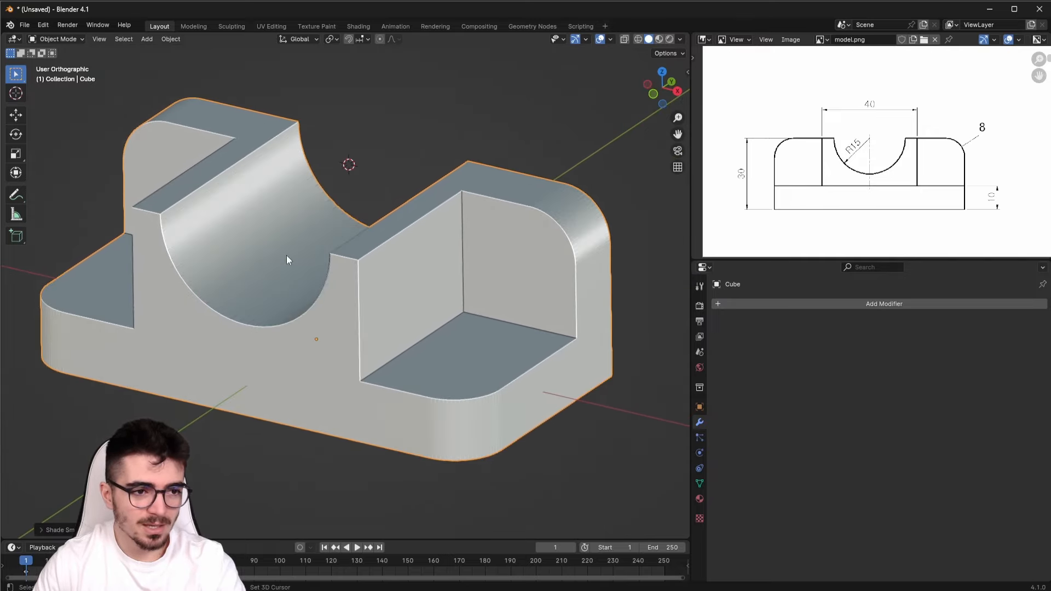
pyautogui.keyDown('shift'); pyautogui.moveTo(238, 255); pyautogui.dragTo(307, 288, button='middle'); pyautogui.keyUp('shift')
pyautogui.scroll(3, 307, 289)
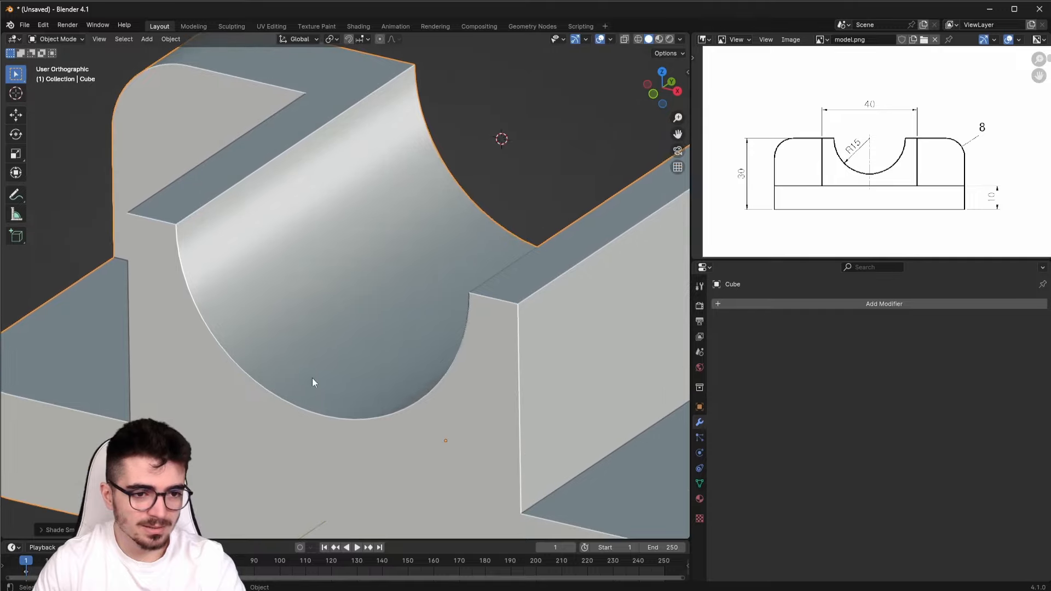
pyautogui.keyDown('shift'); pyautogui.moveTo(341, 295); pyautogui.dragTo(87, 261, button='middle'); pyautogui.keyUp('shift')
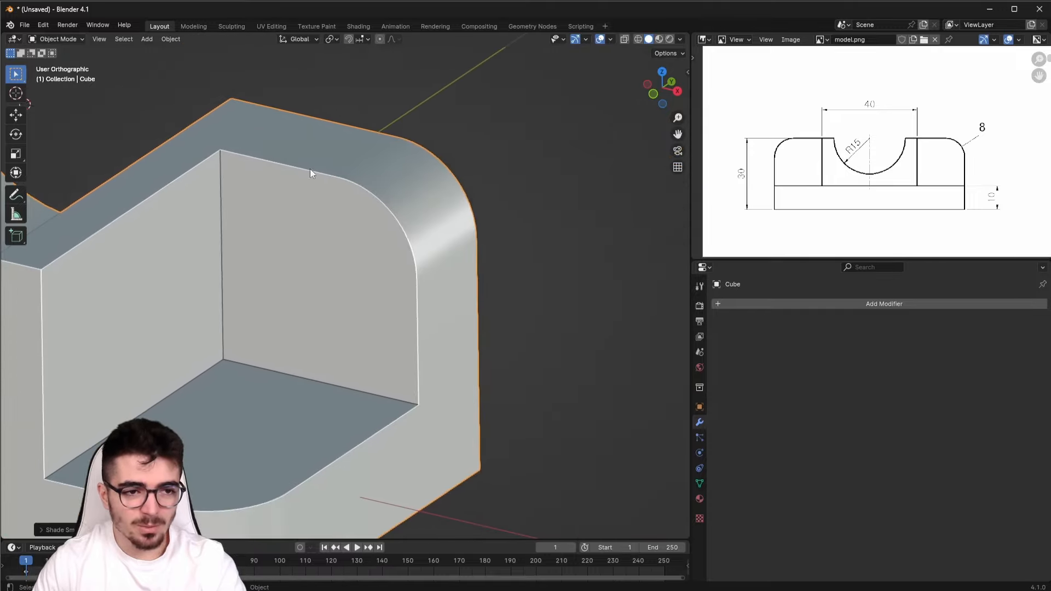
pyautogui.keyDown('shift'); pyautogui.moveTo(200, 309); pyautogui.dragTo(560, 272, button='middle'); pyautogui.keyUp('shift')
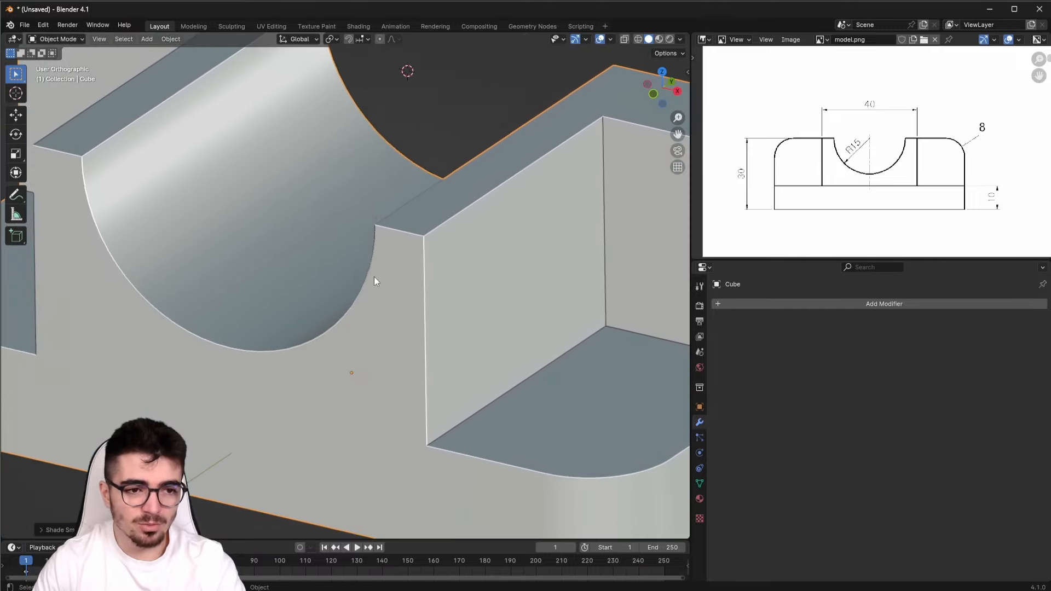
# Examine the cut-out's edge segments in Edit Mode with everything deselected, and compare them with the smooth shading in Object Mode
pyautogui.click(49, 39)
pyautogui.click(55, 64)
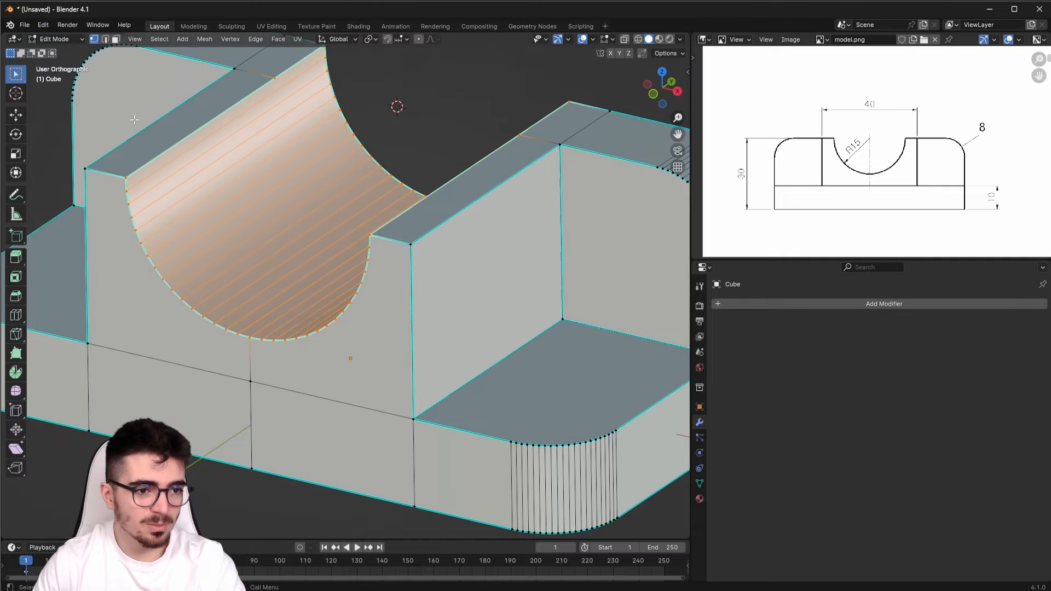
pyautogui.scroll(3, 197, 248)
pyautogui.hotkey('alt', 'a')
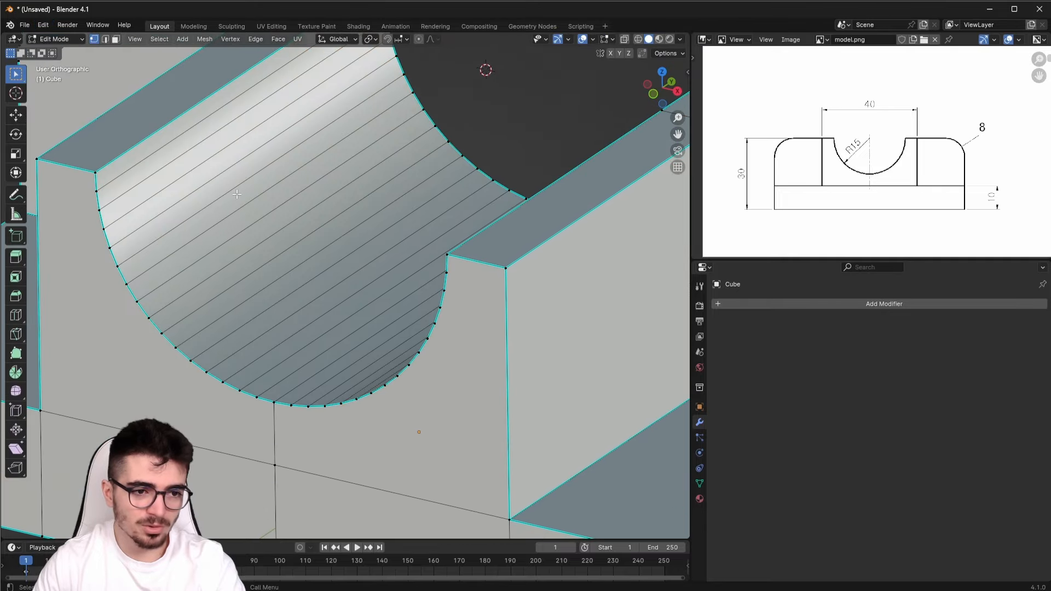
pyautogui.click(115, 261)
pyautogui.click(414, 108)
pyautogui.press('Tab')
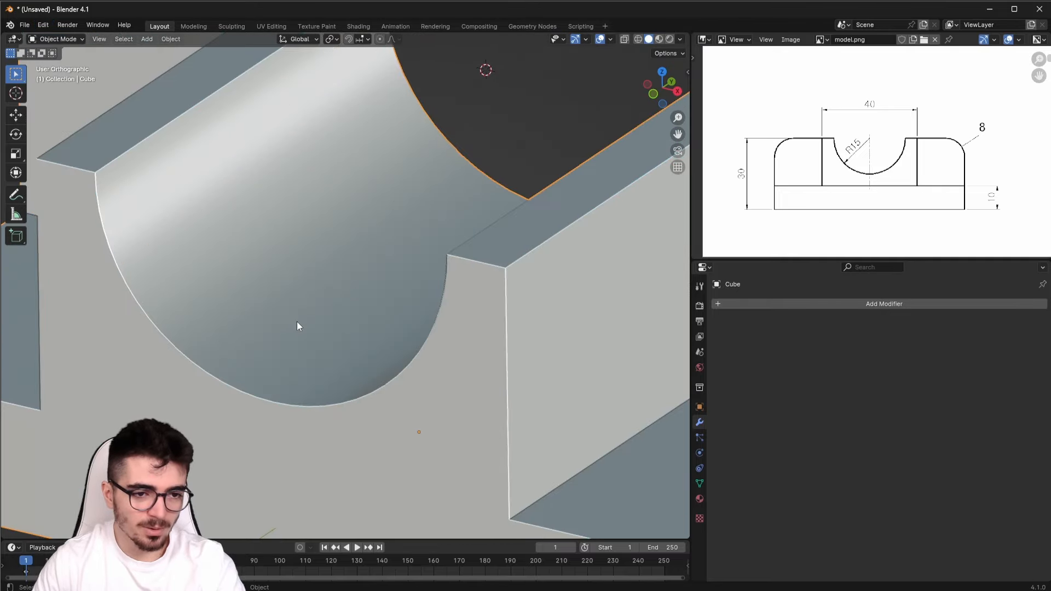
pyautogui.scroll(-5, 296, 321)
pyautogui.moveTo(296, 322); pyautogui.dragTo(319, 331, button='middle')
pyautogui.scroll(-4, 331, 303)
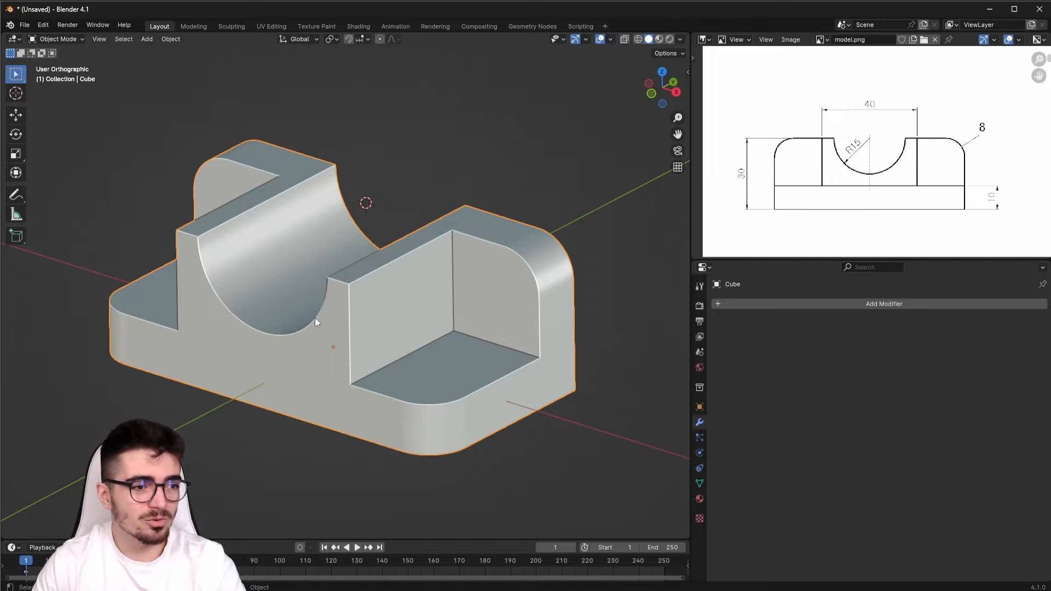
# Review the existing dimensions on the base in Edit Mode with the Measure tool, and return to the Select Box tool
pyautogui.click(54, 38)
pyautogui.click(54, 63)
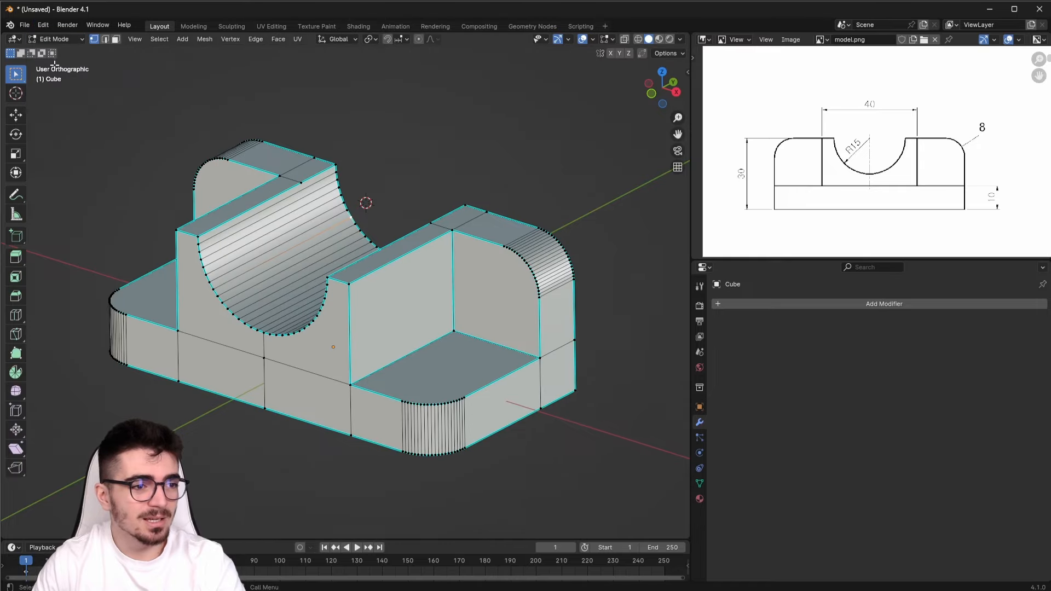
pyautogui.click(12, 214)
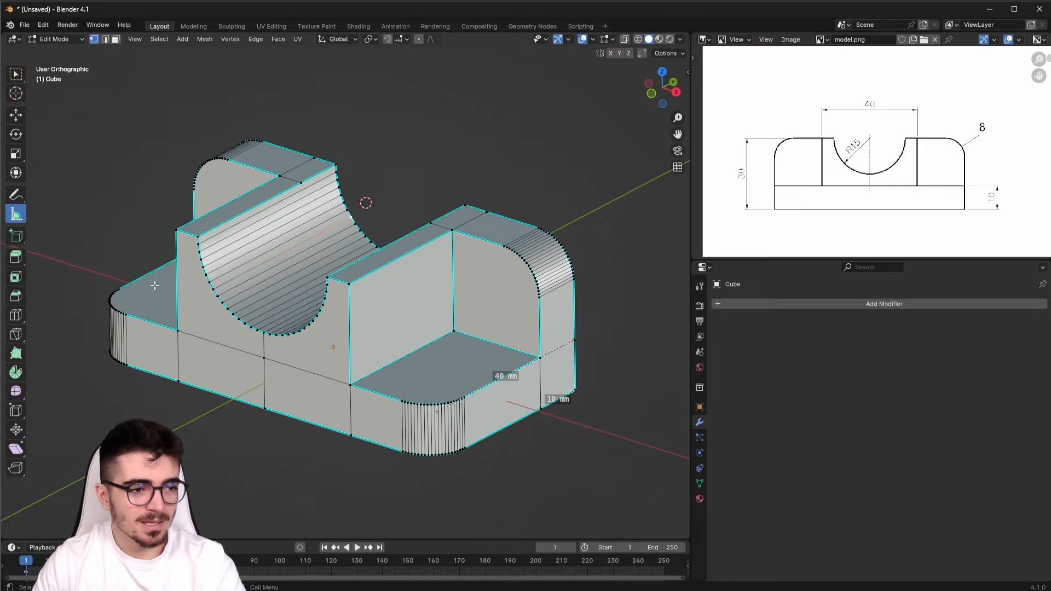
pyautogui.keyDown('shift'); pyautogui.moveTo(459, 387); pyautogui.dragTo(381, 330, button='middle'); pyautogui.keyUp('shift')
pyautogui.scroll(2, 387, 338)
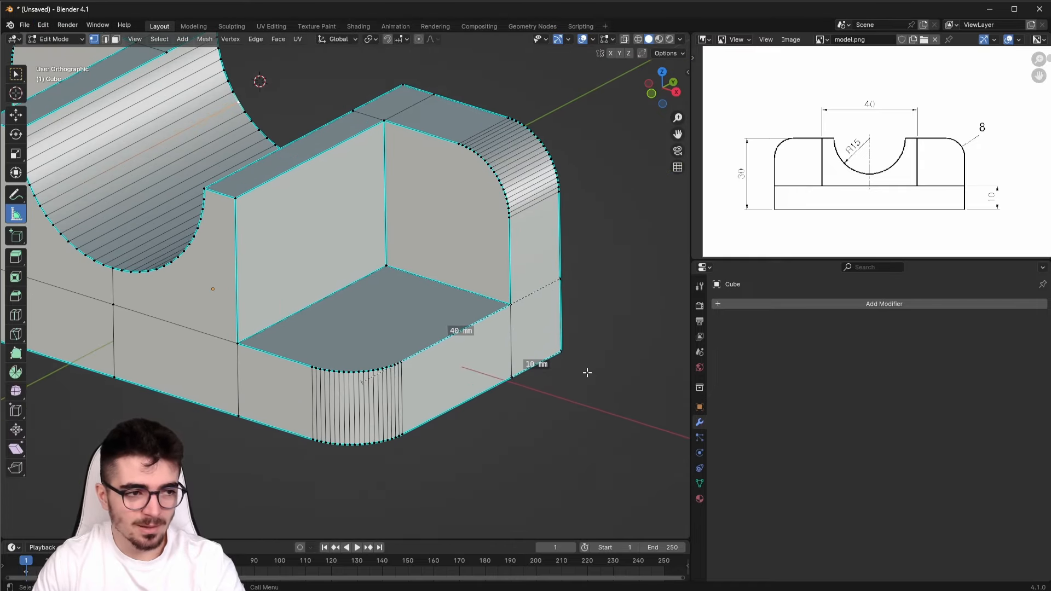
pyautogui.click(15, 73)
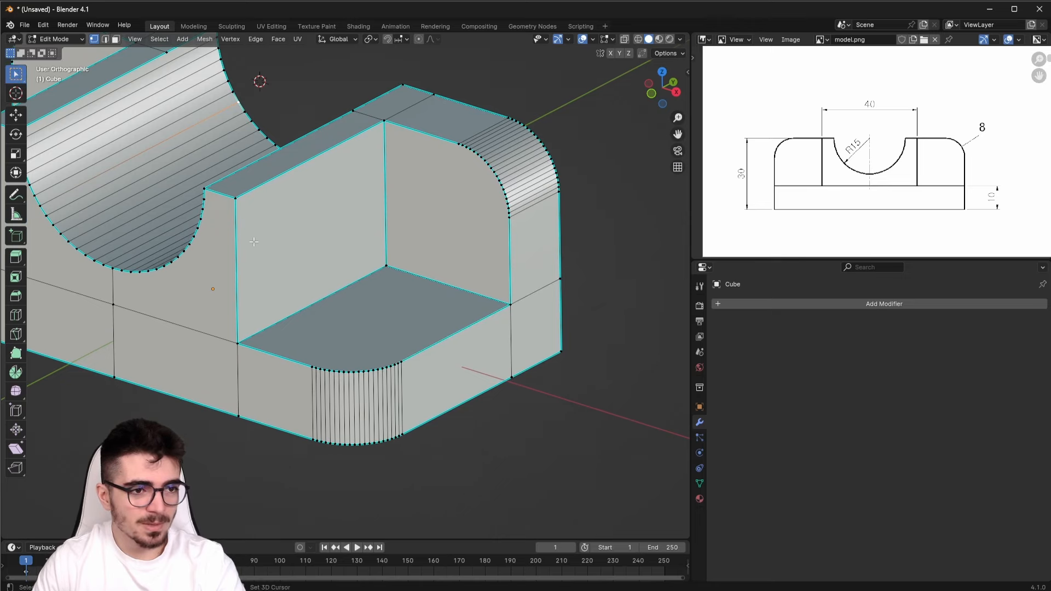
pyautogui.scroll(-3, 391, 340)
pyautogui.scroll(-2, 391, 340)
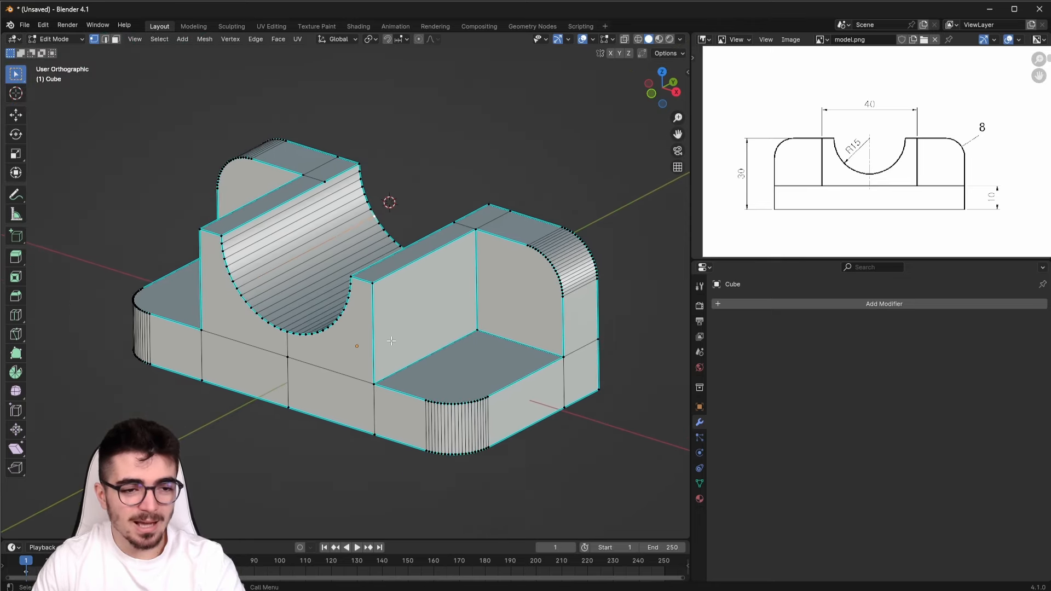
pyautogui.keyDown('shift'); pyautogui.moveTo(391, 341); pyautogui.dragTo(400, 336, button='middle'); pyautogui.keyUp('shift')
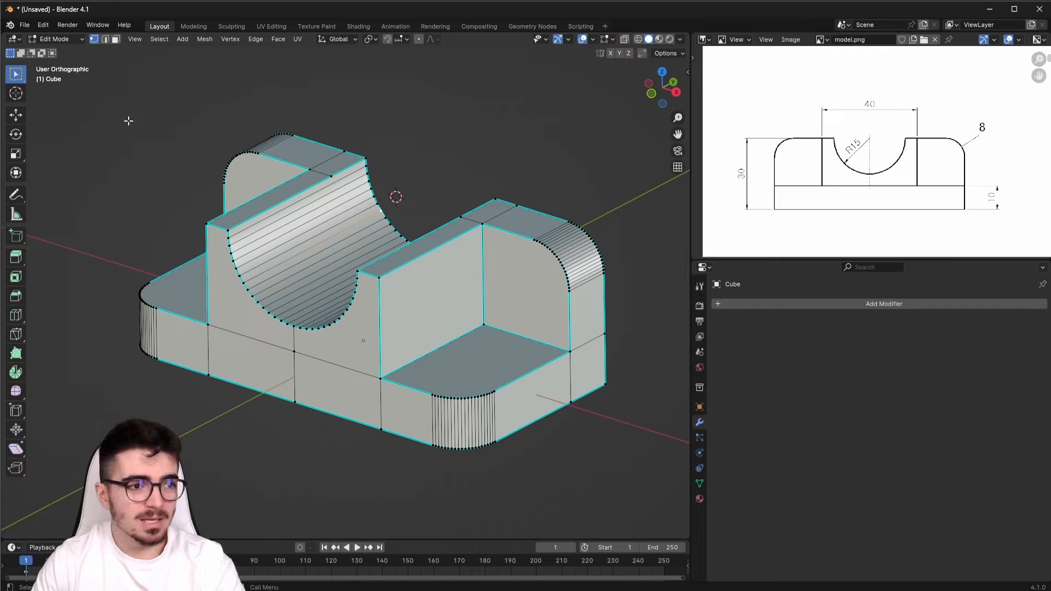
# Switch to Object Mode and open the add-on preferences, moving their window clear of the viewport's corner
pyautogui.click(65, 40)
pyautogui.click(52, 48)
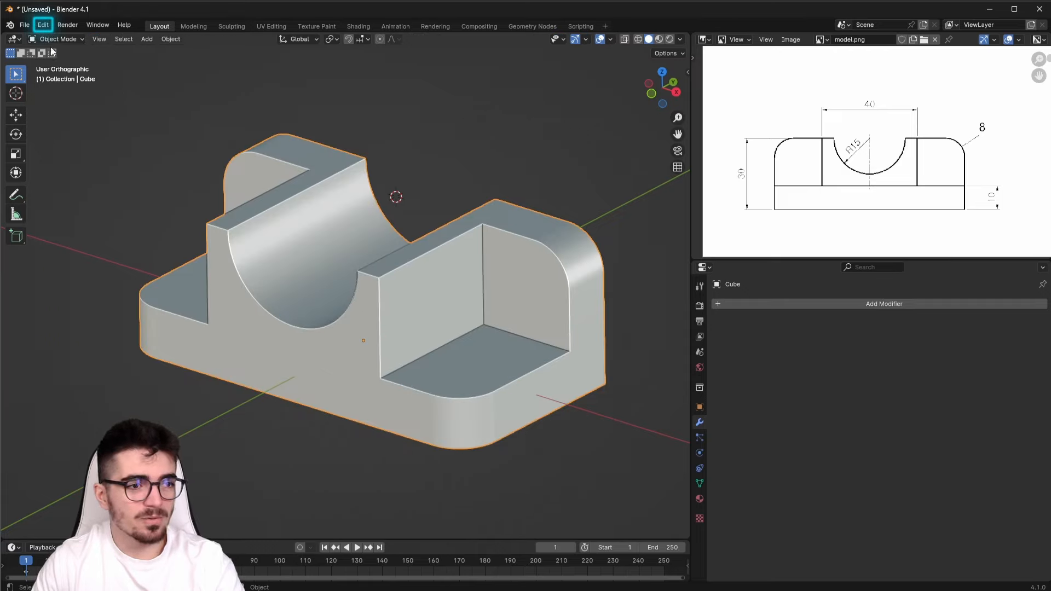
pyautogui.click(45, 28)
pyautogui.click(64, 167)
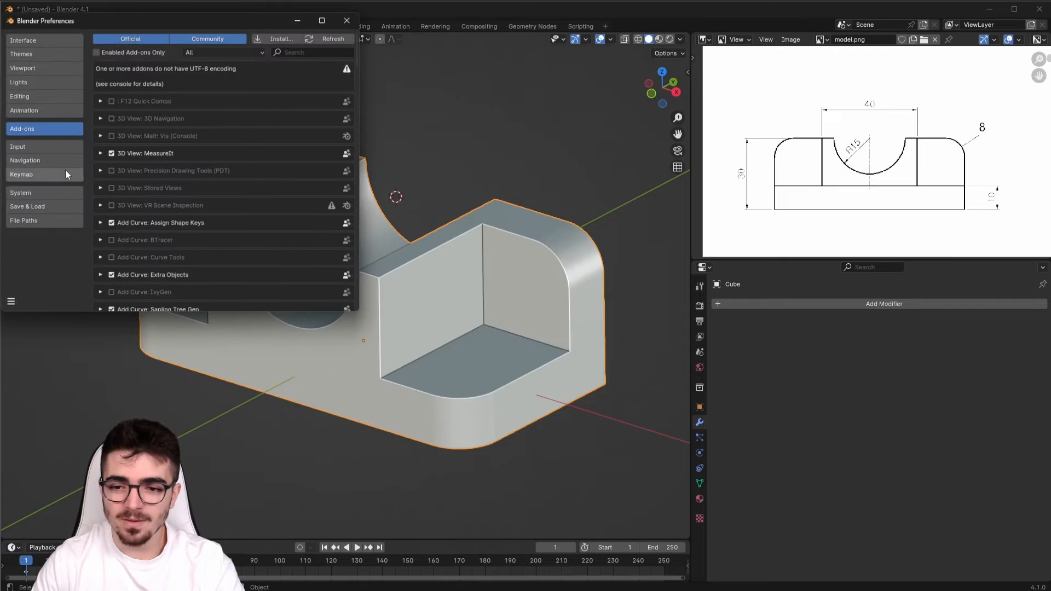
pyautogui.moveTo(103, 18); pyautogui.dragTo(284, 81)
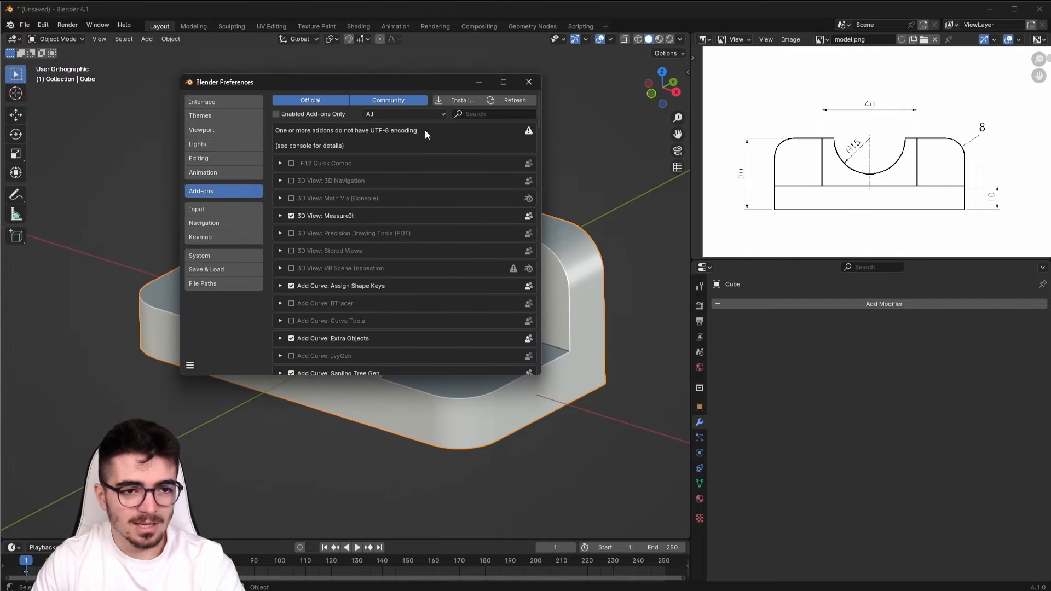
# Search the add-ons for "meas", make sure 3D View: MeasureIt is enabled, and close the preferences
pyautogui.click(480, 113)
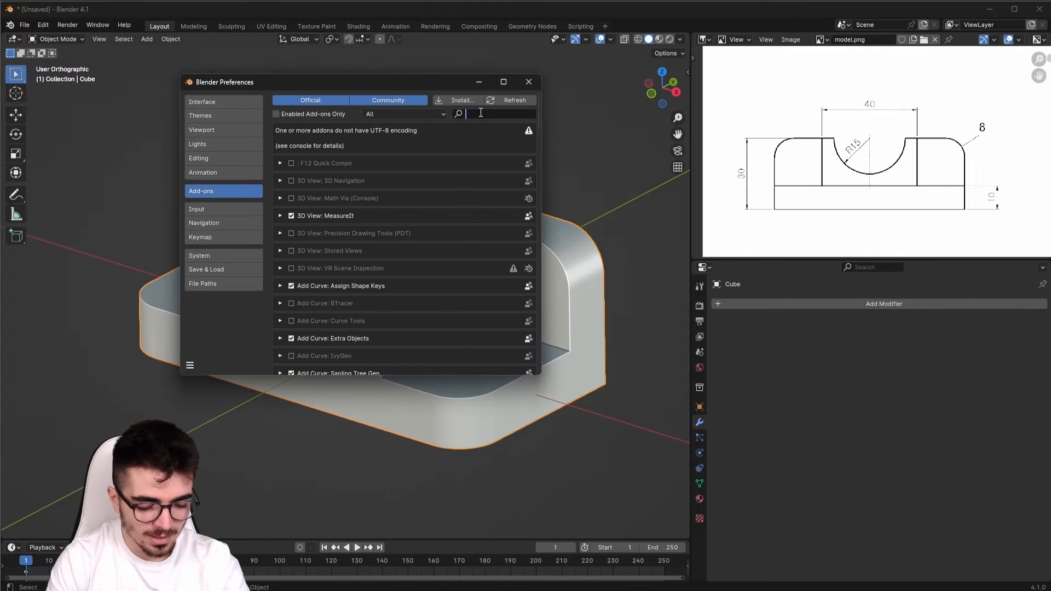
pyautogui.write('meas')
pyautogui.press('Return')
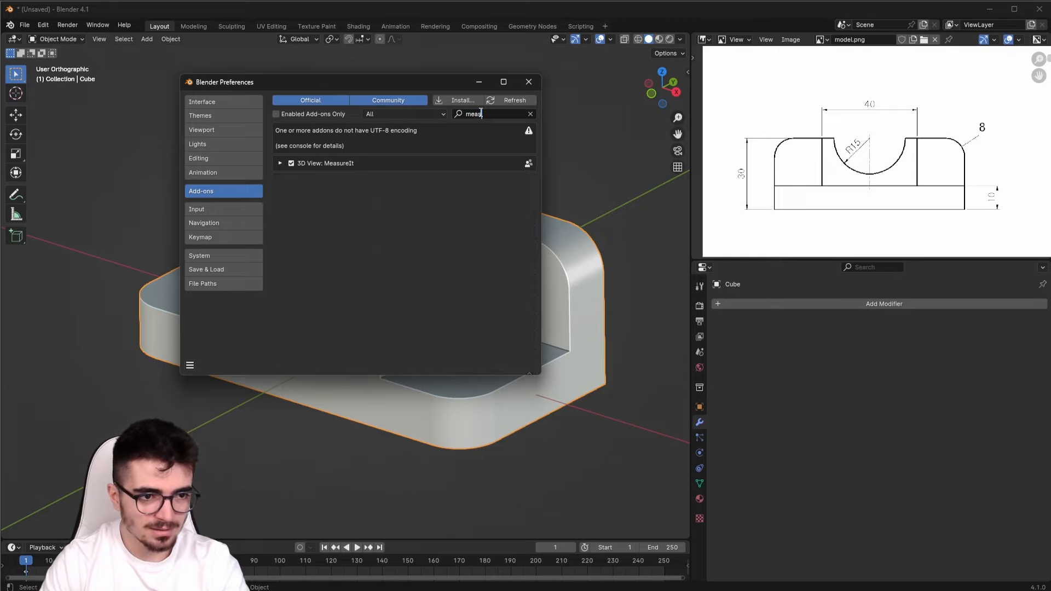
pyautogui.click(292, 163)
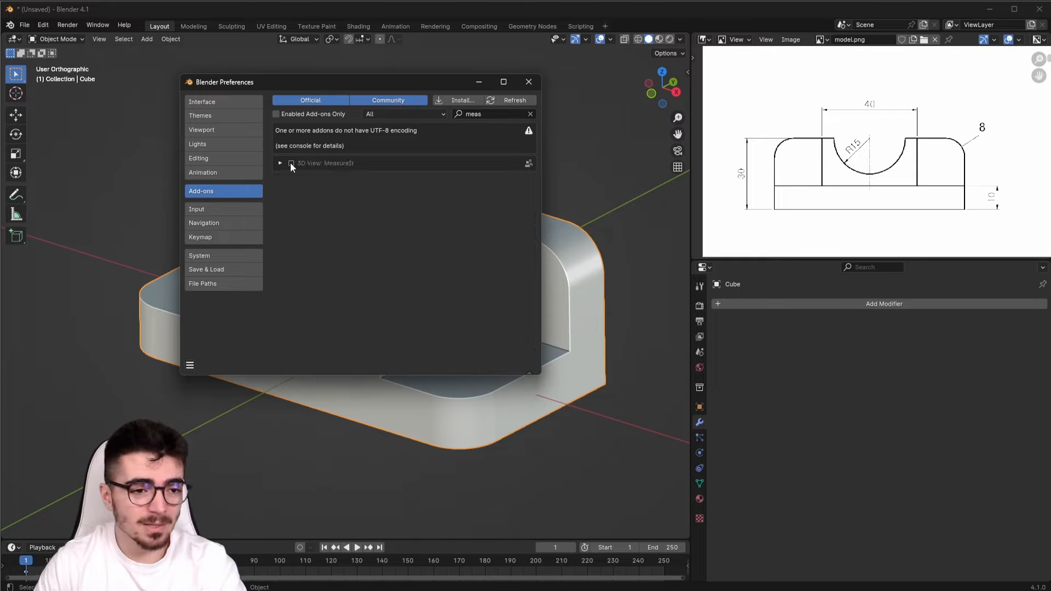
pyautogui.click(290, 163)
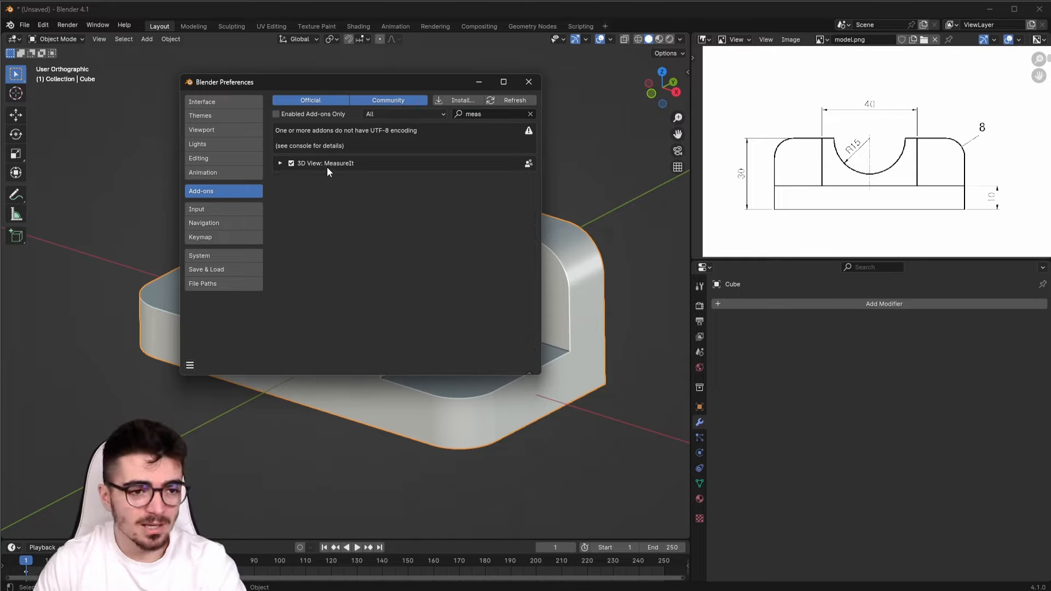
pyautogui.click(529, 82)
# Show the viewport sidebar's MeasureIt Tools settings, with the View and 3D Cursor sections collapsed
pyautogui.scroll(-1, 419, 234)
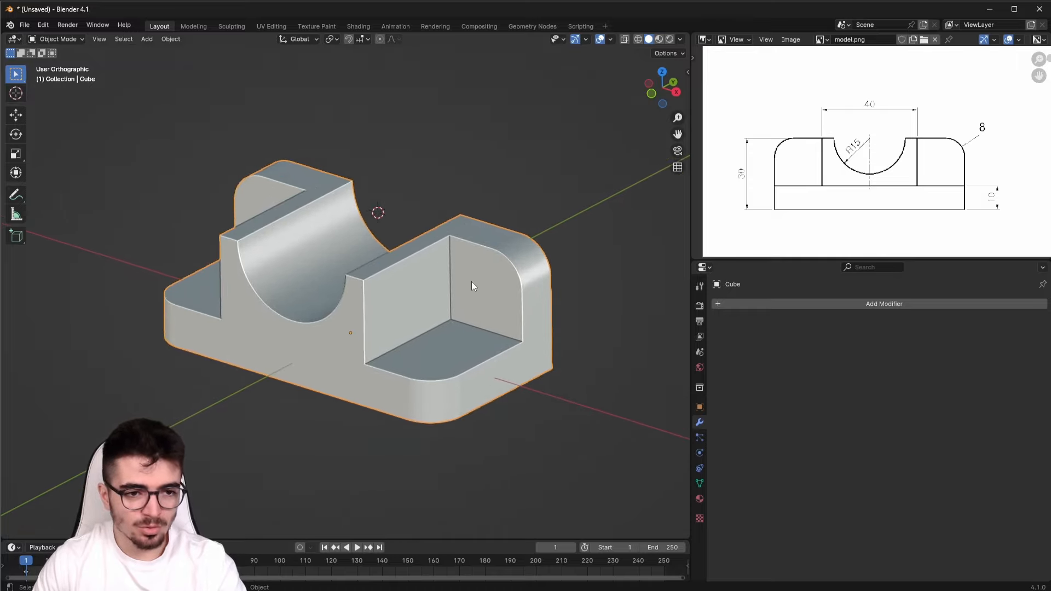
pyautogui.press('n')
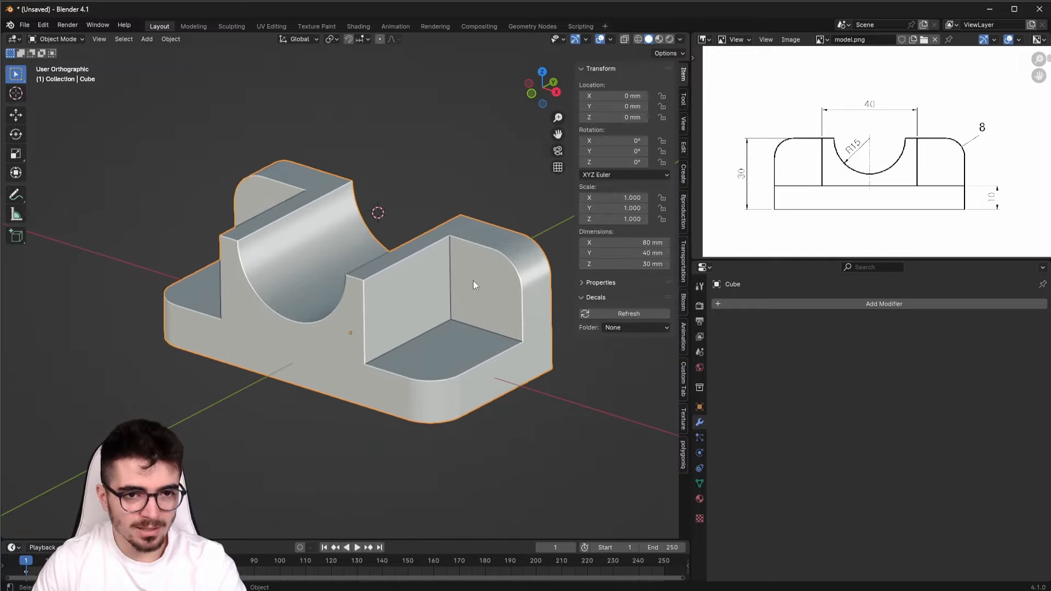
pyautogui.click(684, 125)
pyautogui.click(592, 69)
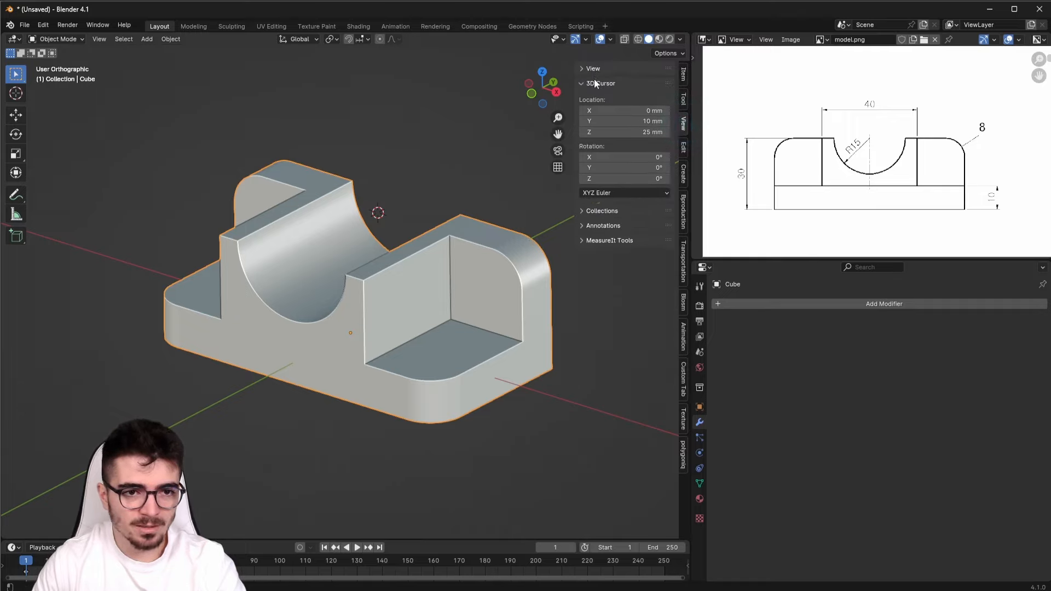
pyautogui.click(594, 82)
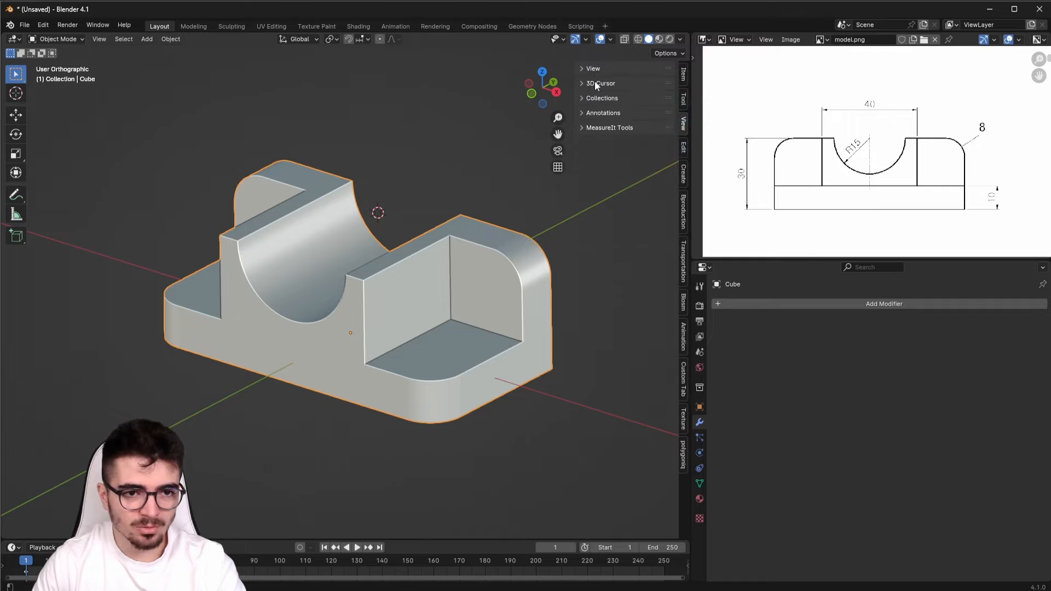
pyautogui.click(603, 129)
# In Edit Mode, add a MeasureIt segment between the two end vertices of the corner recess wall's upper edge
pyautogui.moveTo(464, 273); pyautogui.dragTo(393, 258, button='middle')
pyautogui.press('Tab')
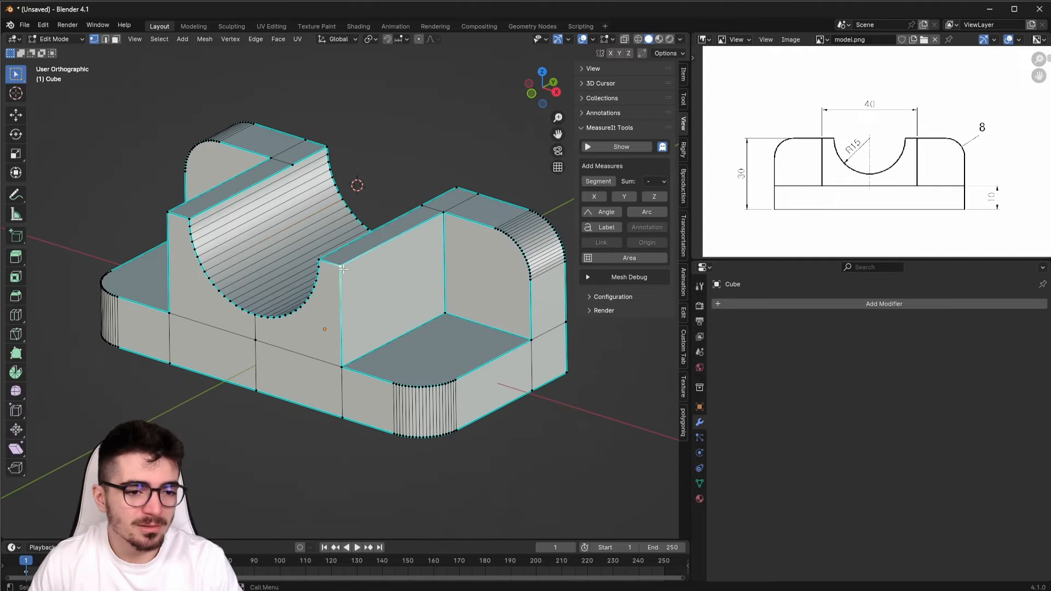
pyautogui.keyDown('shift'); pyautogui.click(438, 227); pyautogui.keyUp('shift')
pyautogui.scroll(3, 297, 309)
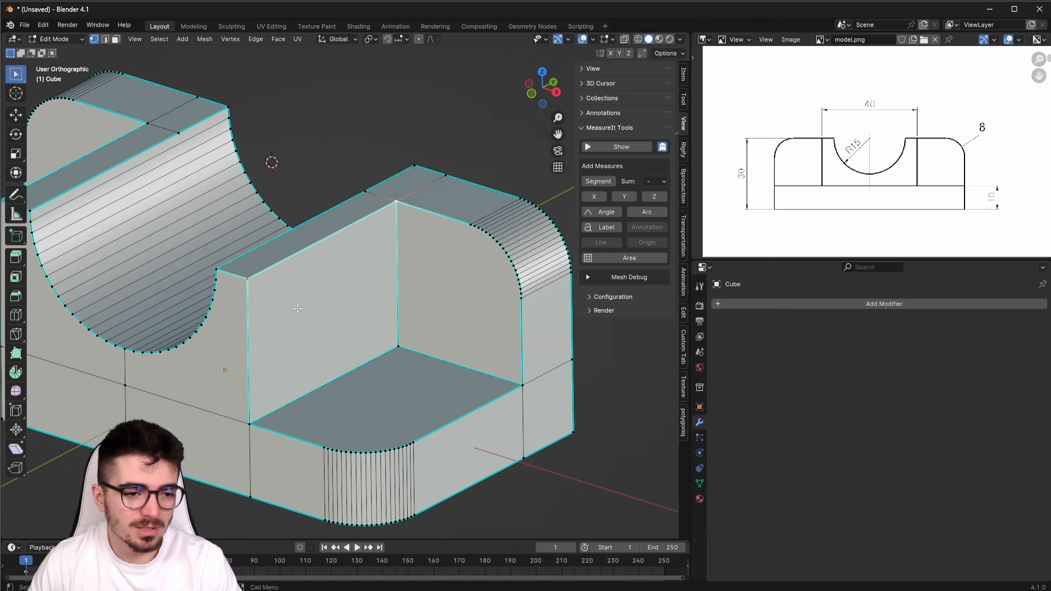
pyautogui.keyDown('shift'); pyautogui.moveTo(338, 284); pyautogui.dragTo(346, 283, button='middle'); pyautogui.keyUp('shift')
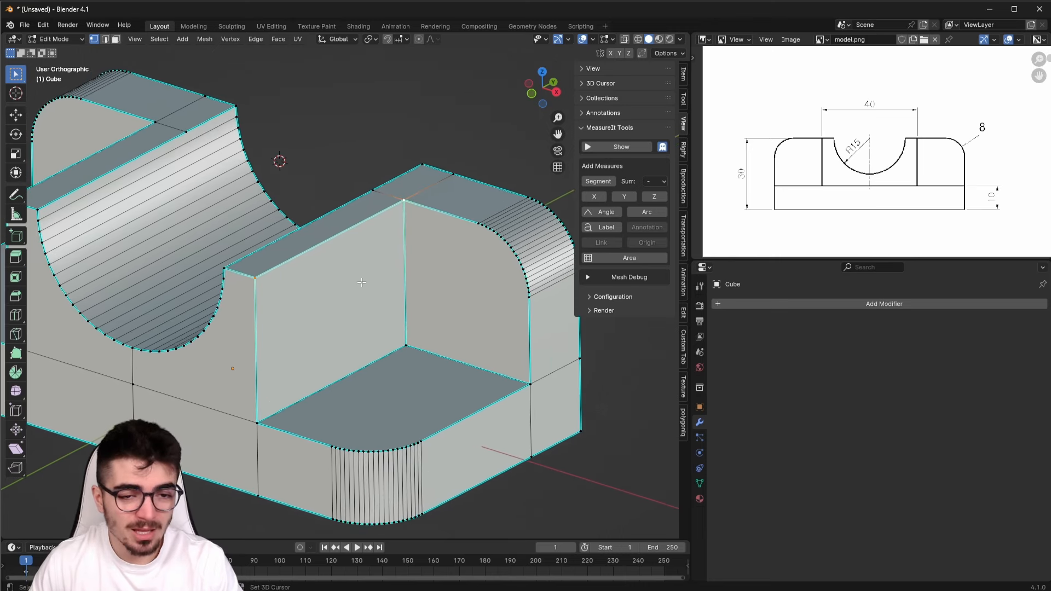
pyautogui.click(599, 181)
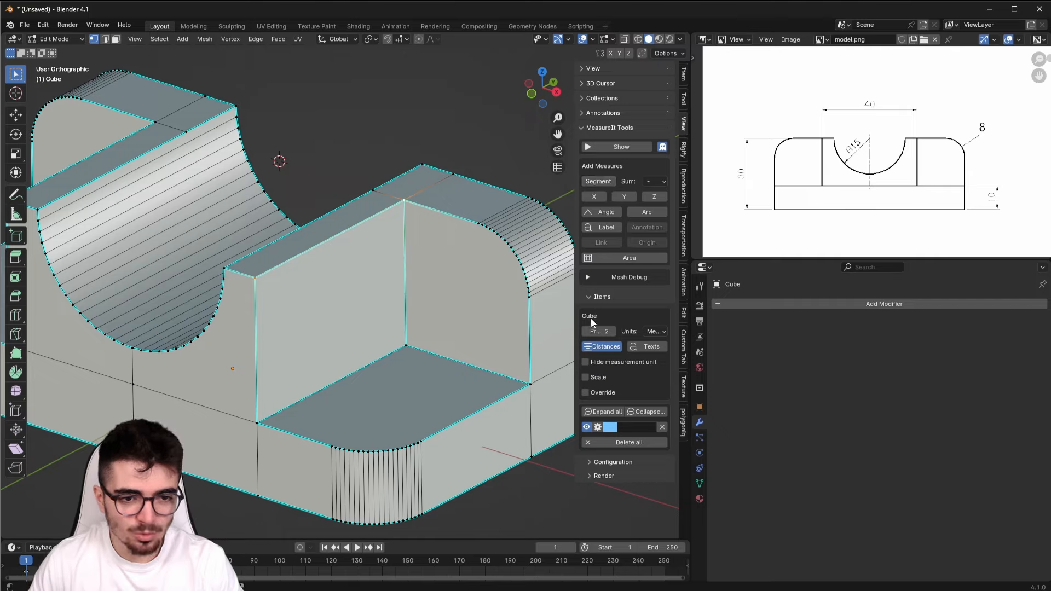
# Widen the sidebar, show the MeasureIt measures in the viewport and inspect the new dimension along the upper edge
pyautogui.moveTo(574, 319); pyautogui.dragTo(535, 333)
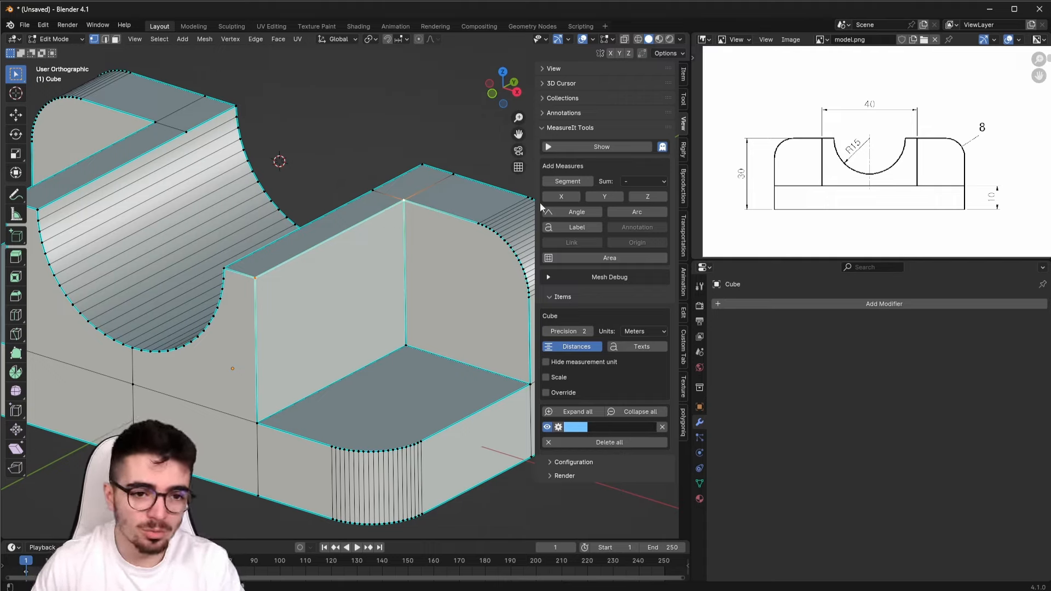
pyautogui.click(607, 144)
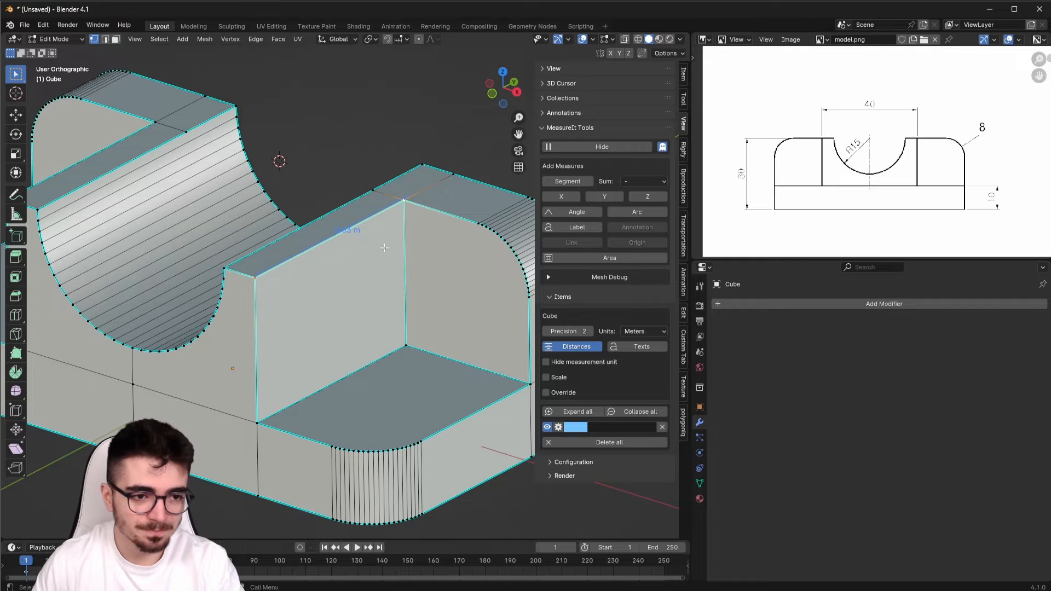
pyautogui.scroll(-2, 351, 252)
pyautogui.moveTo(350, 252); pyautogui.dragTo(296, 270, button='middle')
pyautogui.scroll(5, 296, 270)
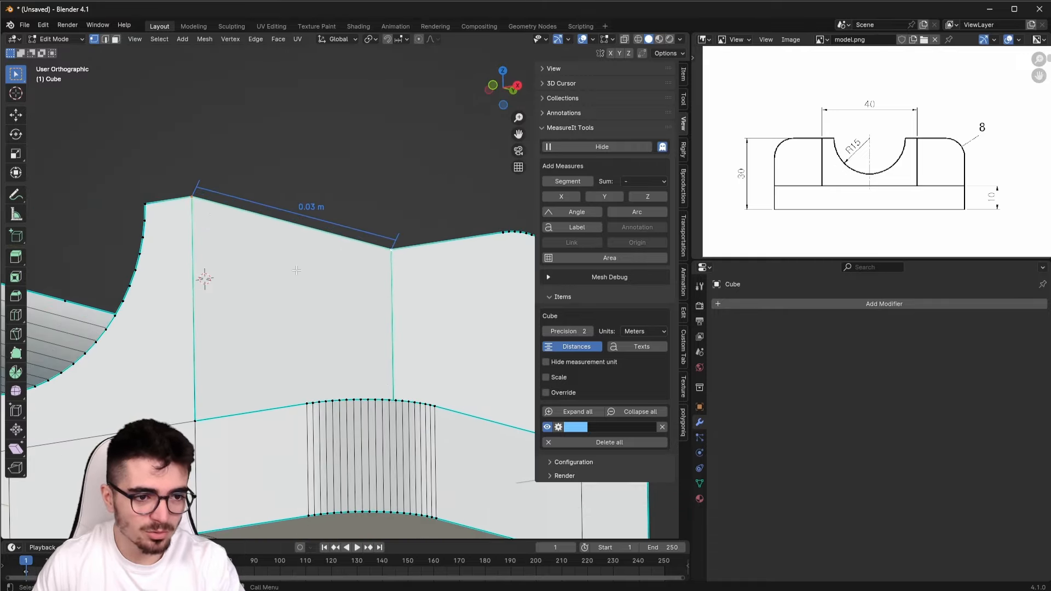
pyautogui.moveTo(443, 207); pyautogui.dragTo(378, 279, button='middle')
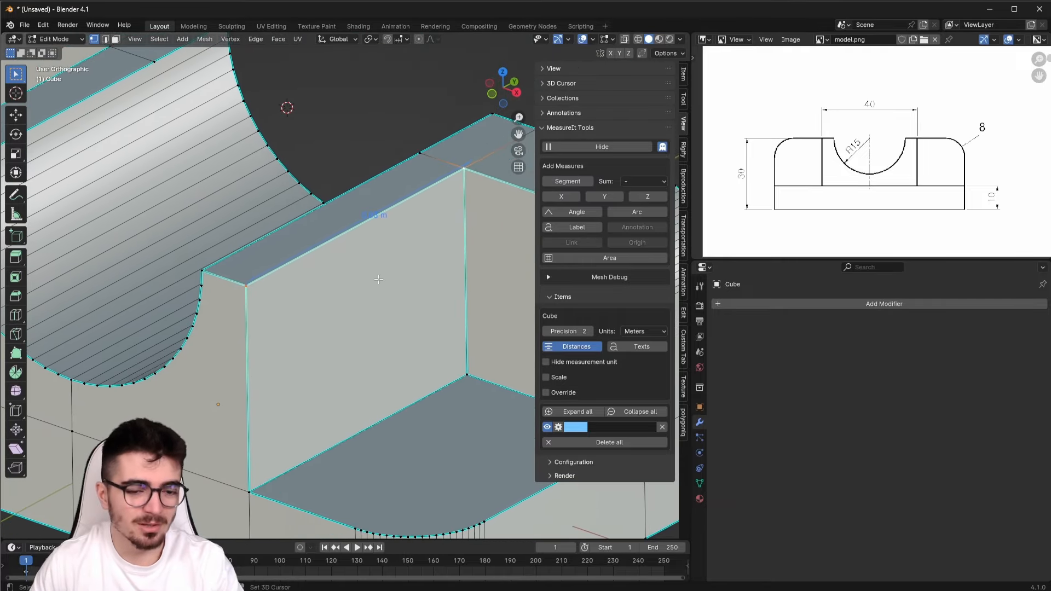
# Set the segment dimension's colour to yellow and the measurement units to Millimeters
pyautogui.click(569, 427)
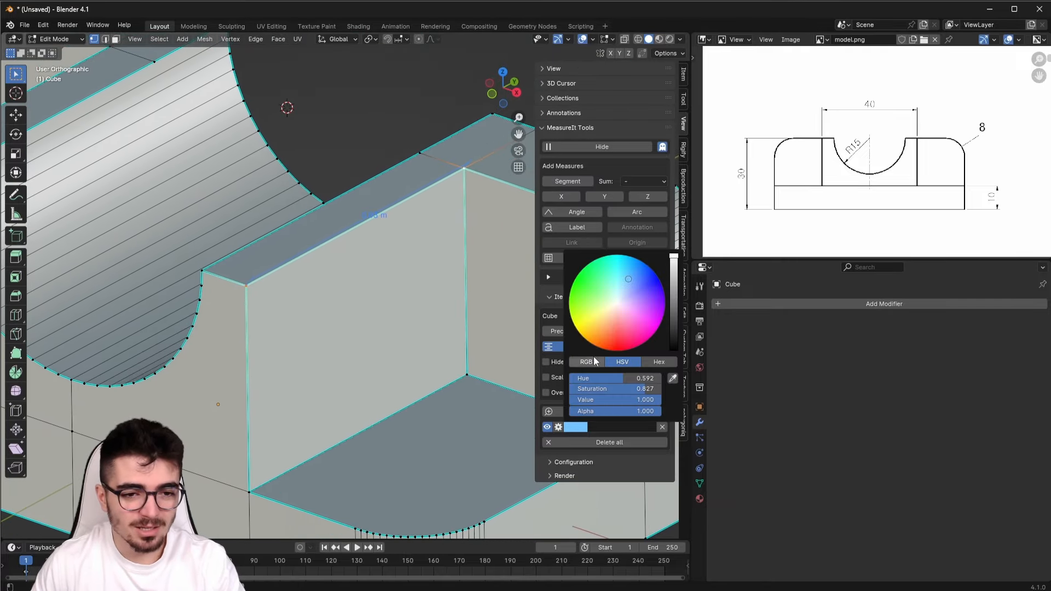
pyautogui.click(574, 326)
pyautogui.moveTo(351, 262); pyautogui.dragTo(269, 283, button='middle')
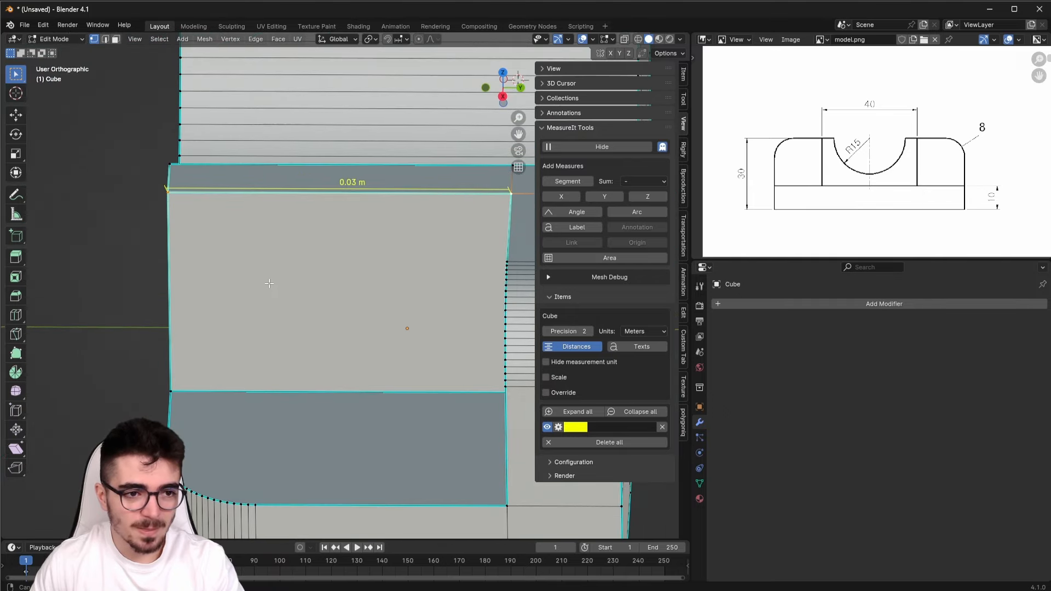
pyautogui.click(641, 331)
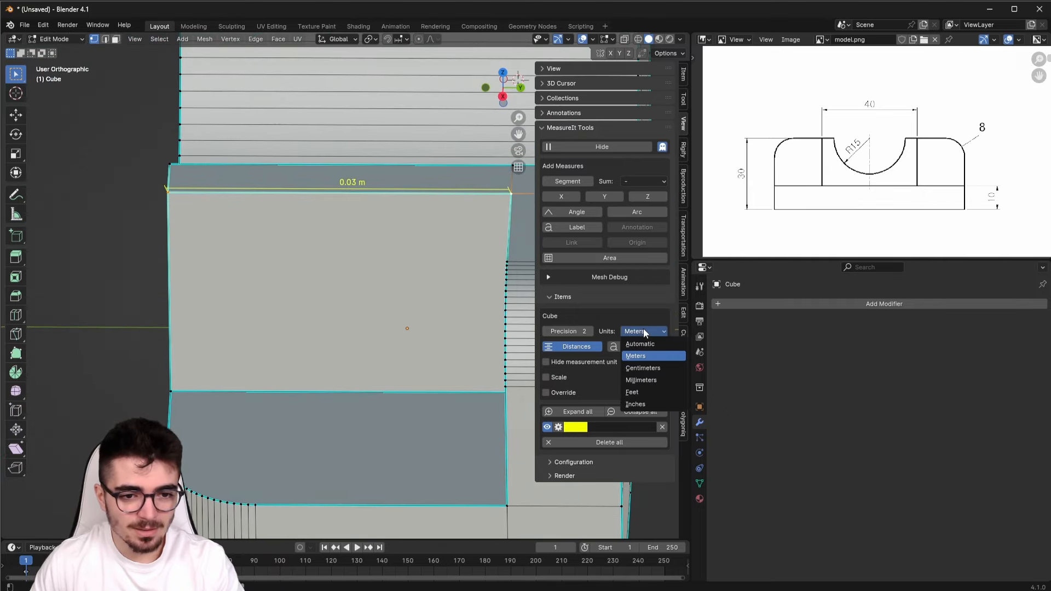
pyautogui.click(642, 379)
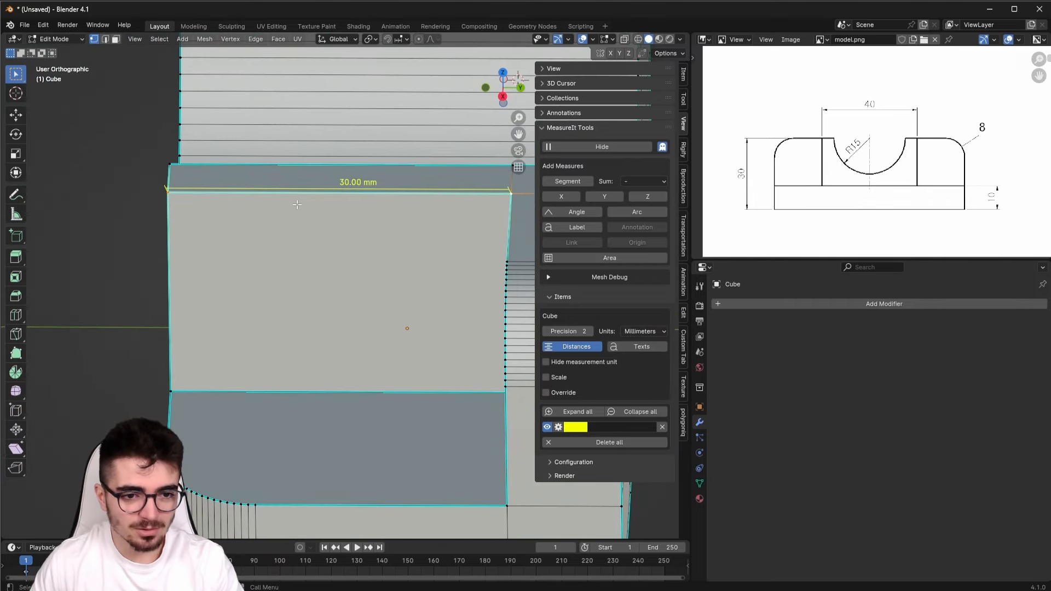
# Try measurement precisions of 4, 1 and 0 decimals, and set the precision back to 2
pyautogui.click(591, 331)
pyautogui.click(590, 332)
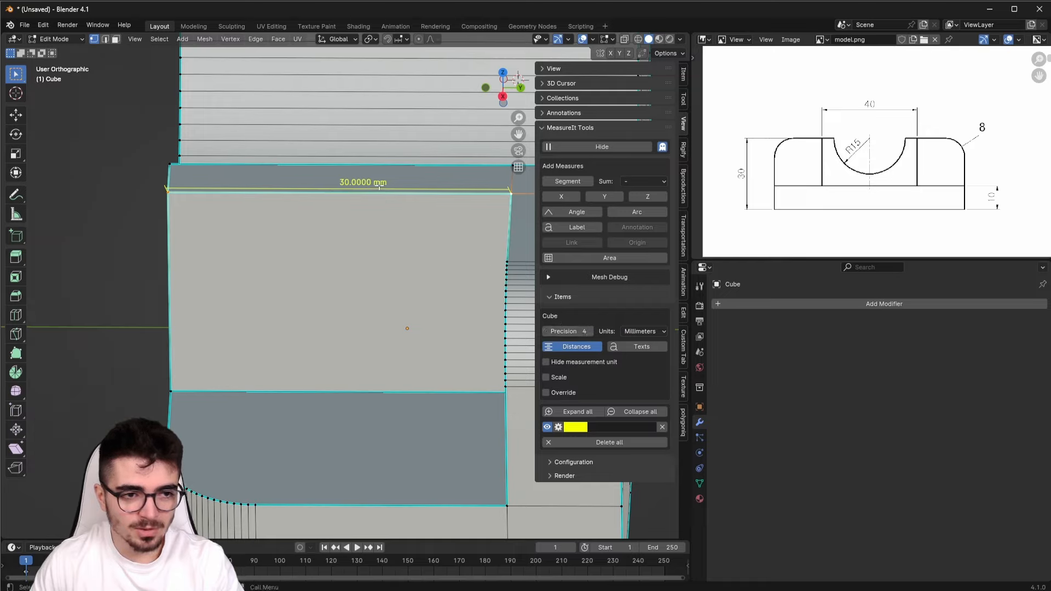
pyautogui.click(547, 332)
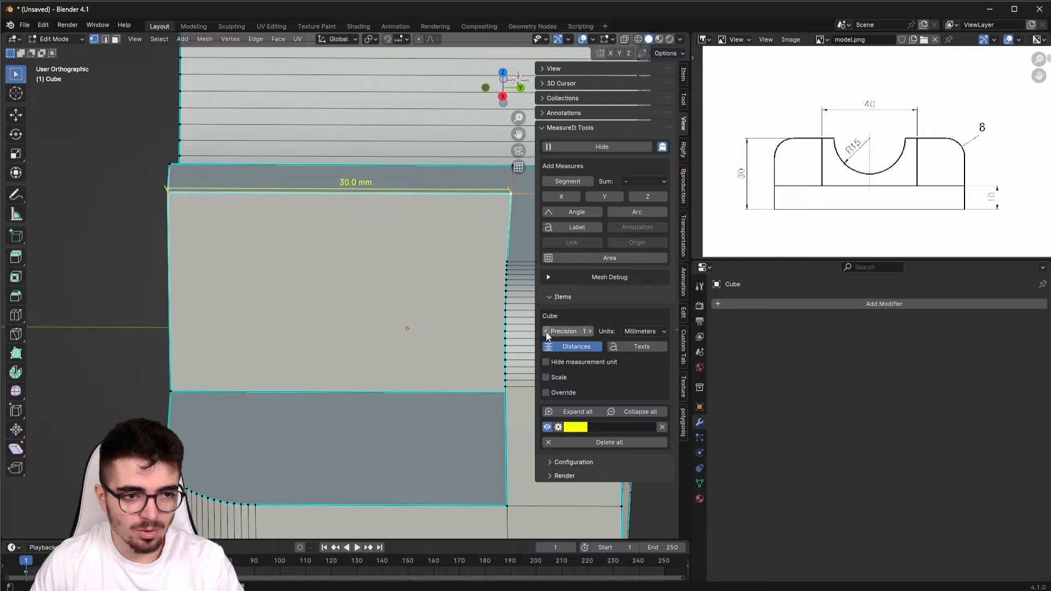
pyautogui.click(547, 332)
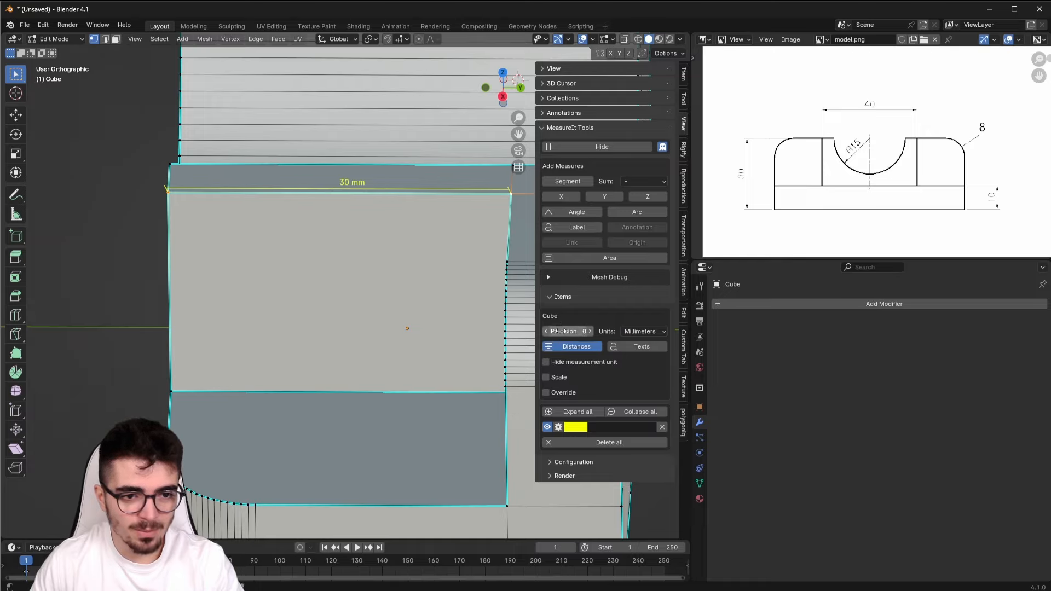
pyautogui.moveTo(465, 217); pyautogui.dragTo(507, 315, button='middle')
pyautogui.click(590, 332)
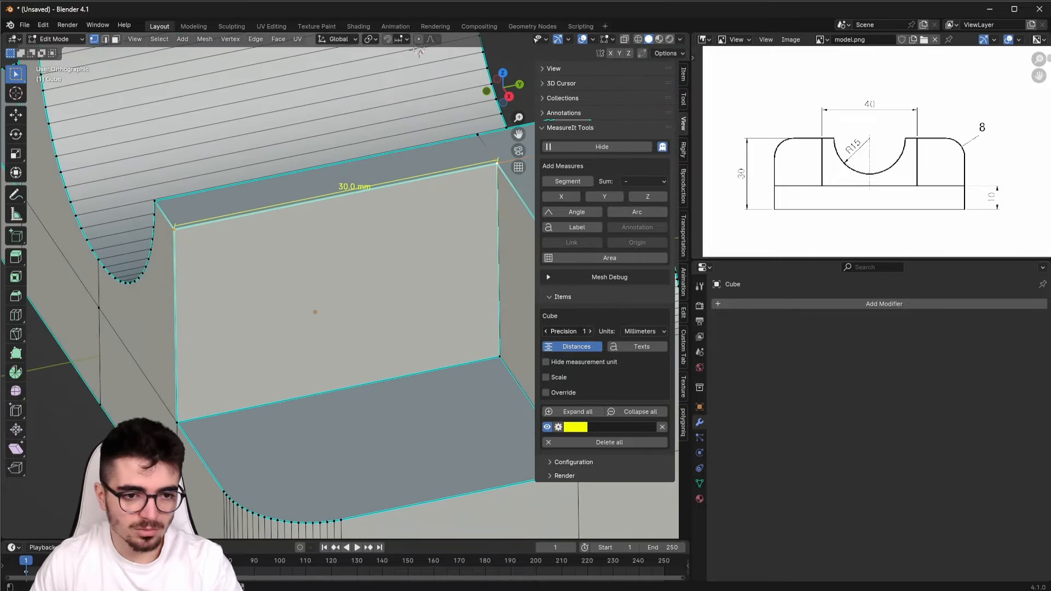
pyautogui.click(590, 332)
pyautogui.moveTo(250, 236); pyautogui.dragTo(302, 211, button='middle')
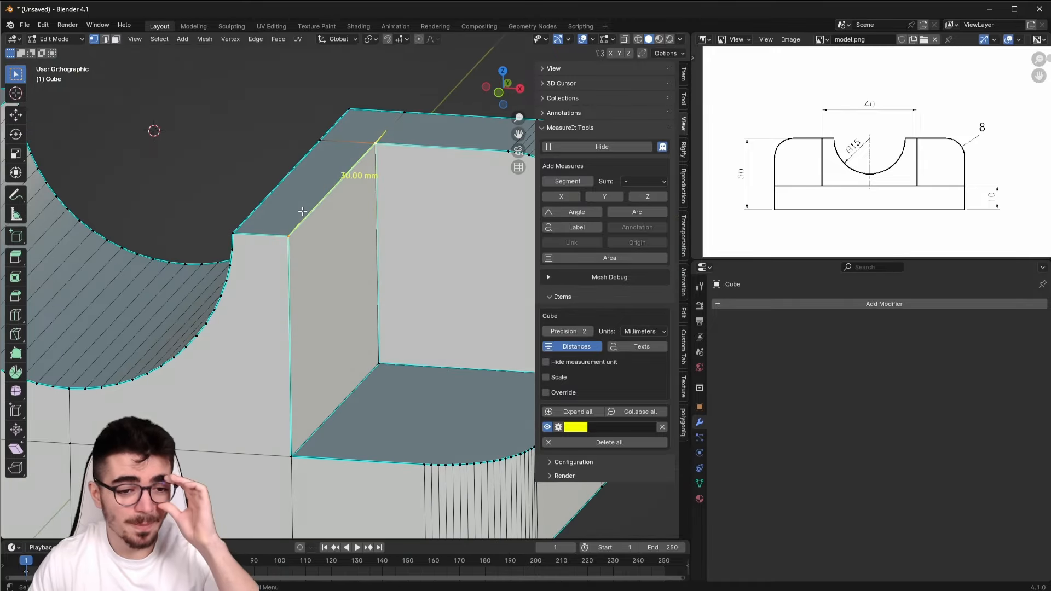
pyautogui.scroll(-1, 303, 211)
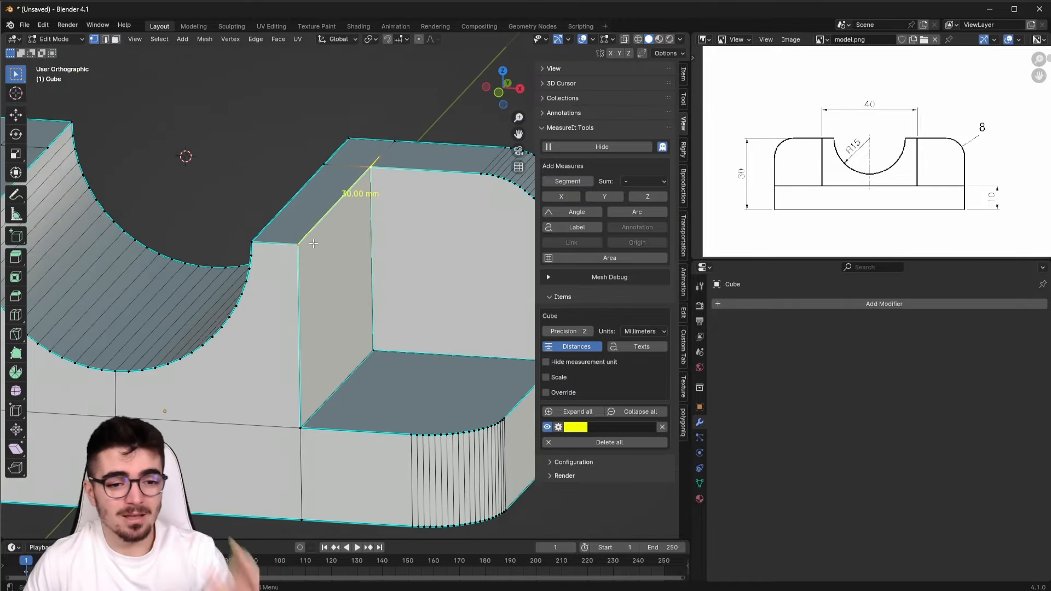
# Expand the yellow dimension's settings, try a different font size and set it back to 14
pyautogui.click(558, 427)
pyautogui.scroll(-2, 569, 464)
pyautogui.moveTo(474, 383); pyautogui.dragTo(523, 399, button='middle')
pyautogui.moveTo(574, 406)
pyautogui.mouseDown()
pyautogui.moveTo(619, 406)
pyautogui.moveTo(570, 408)
pyautogui.mouseUp()
pyautogui.click(569, 408)
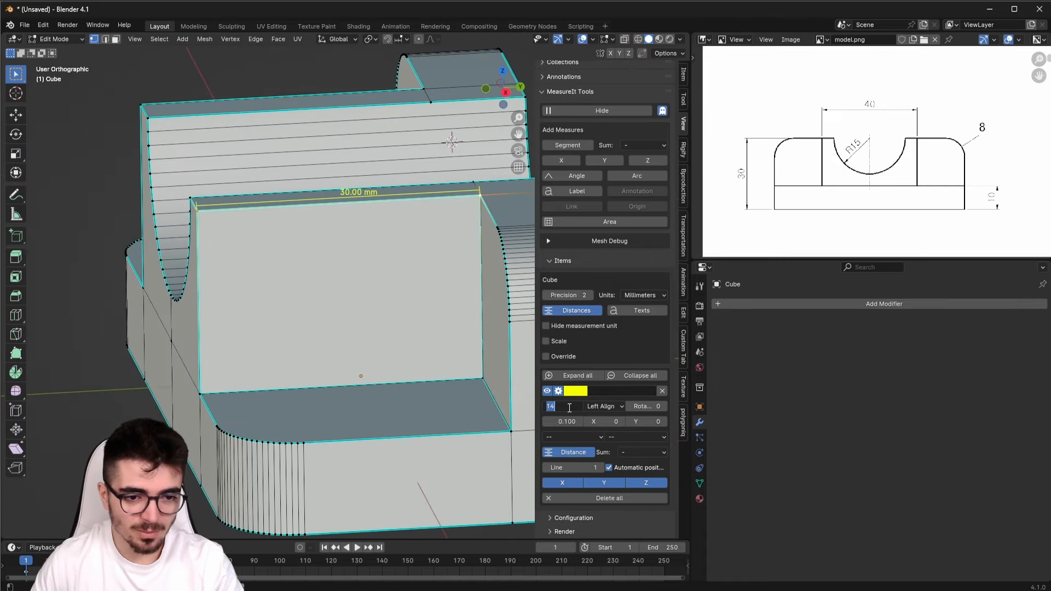
pyautogui.write('14')
pyautogui.click(603, 397)
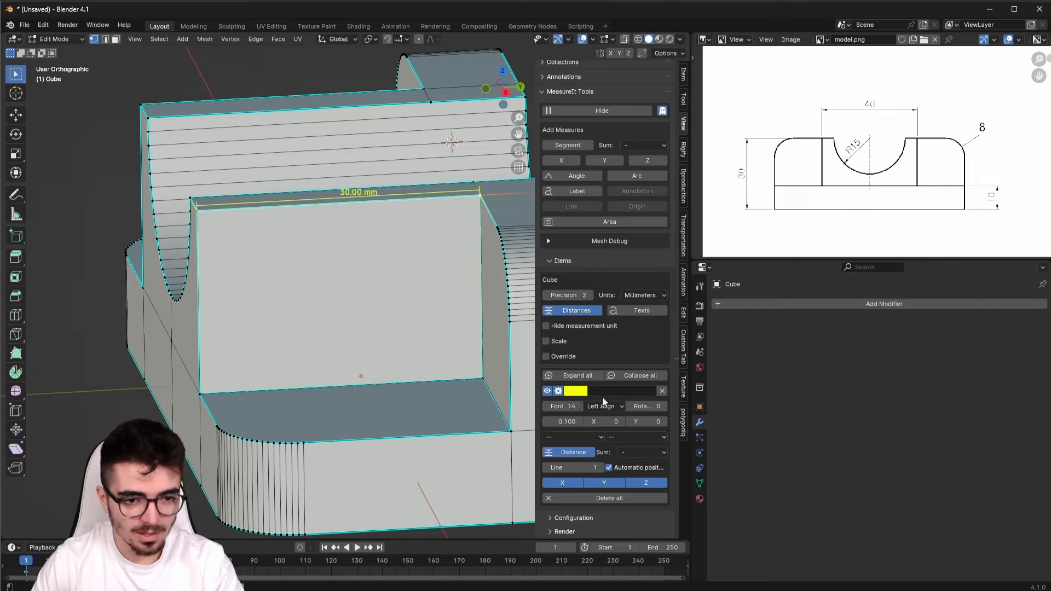
# Try changing the yellow dimension's text rotation and X offset, and reset both to 0
pyautogui.moveTo(650, 407); pyautogui.dragTo(615, 422)
pyautogui.click(653, 408)
pyautogui.write('0')
pyautogui.press('Return')
pyautogui.click(616, 423)
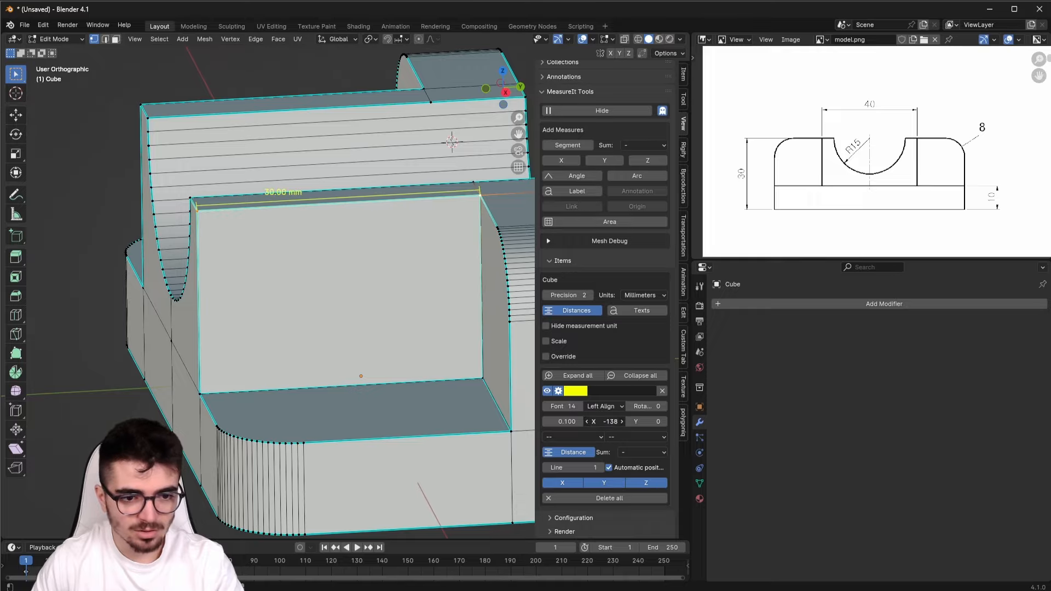
pyautogui.write('0')
pyautogui.press('Return')
pyautogui.click(582, 437)
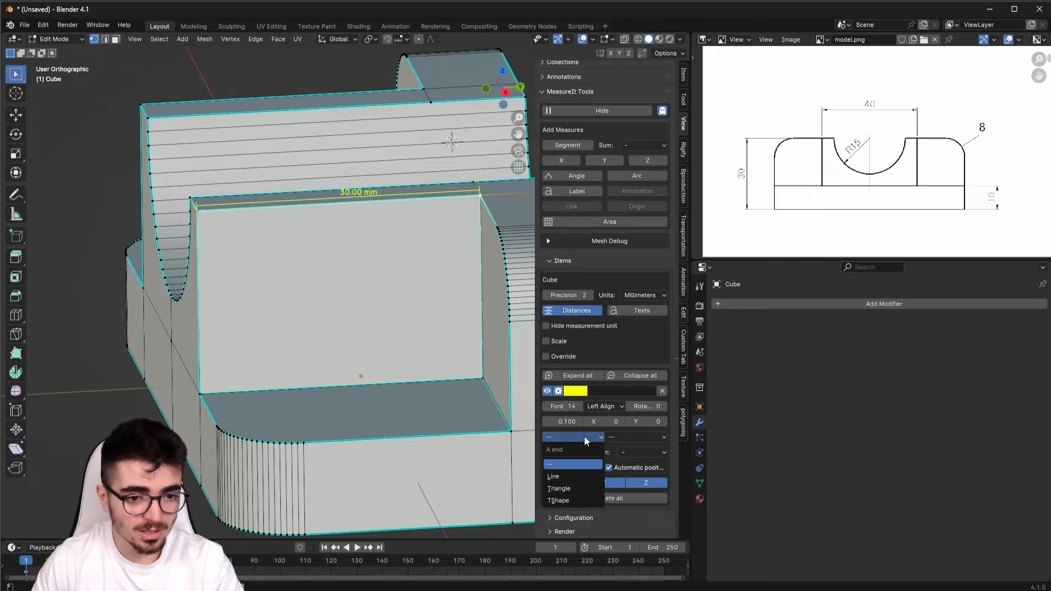
pyautogui.moveTo(523, 408); pyautogui.dragTo(381, 342, button='middle')
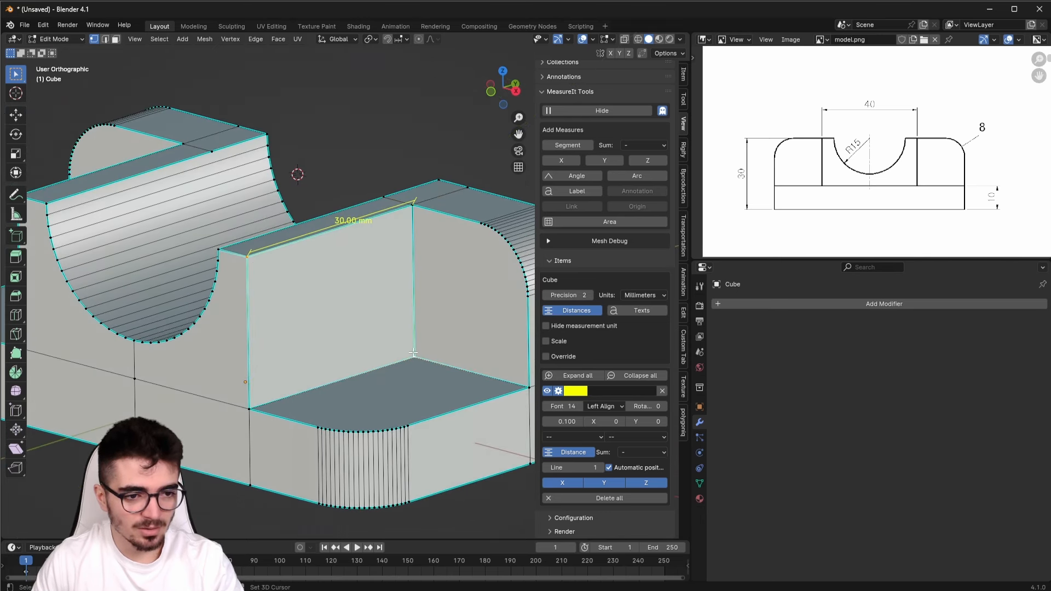
# Add a segment dimension diagonally across the recess wall, from its front upper corner to its rear lower corner
pyautogui.click(574, 145)
pyautogui.moveTo(378, 296)
pyautogui.mouseDown(button='middle')
pyautogui.moveTo(286, 291)
pyautogui.moveTo(378, 300)
pyautogui.mouseUp(button='middle')
pyautogui.moveTo(226, 335); pyautogui.dragTo(167, 341, button='middle')
pyautogui.scroll(1, 243, 336)
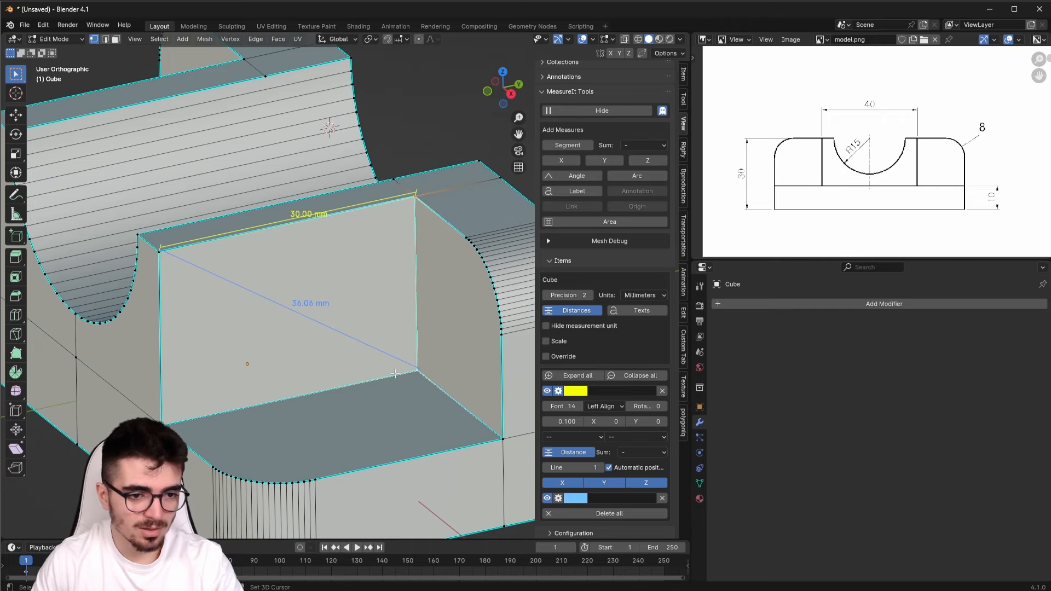
# Add an angle dimension at the rear inner corner of the recess floor, measured between its two wall edges
pyautogui.moveTo(286, 407); pyautogui.dragTo(327, 350, button='middle')
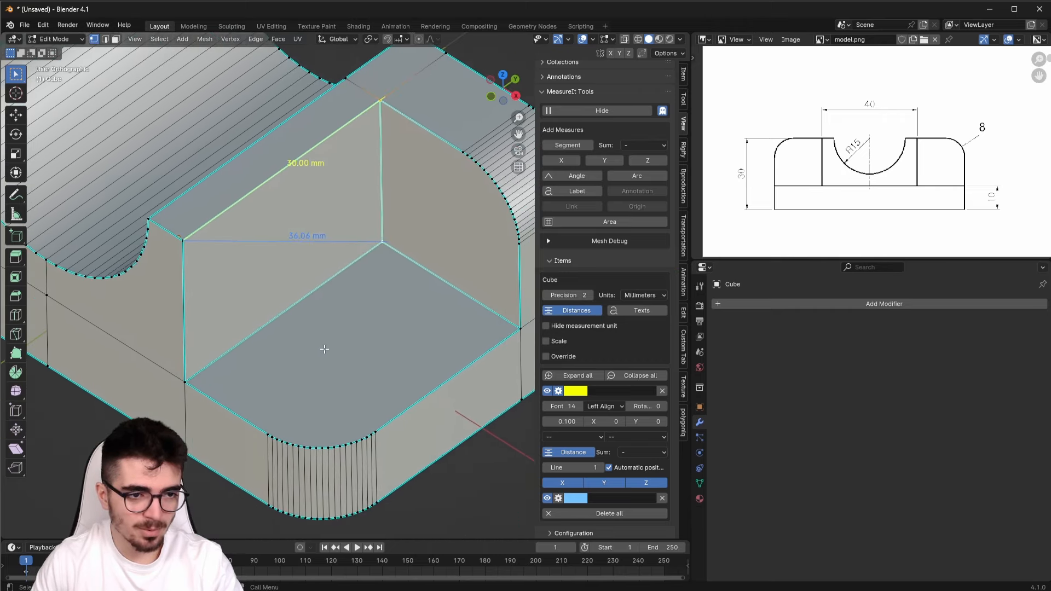
pyautogui.keyDown('shift'); pyautogui.moveTo(473, 329); pyautogui.dragTo(466, 335, button='middle'); pyautogui.keyUp('shift')
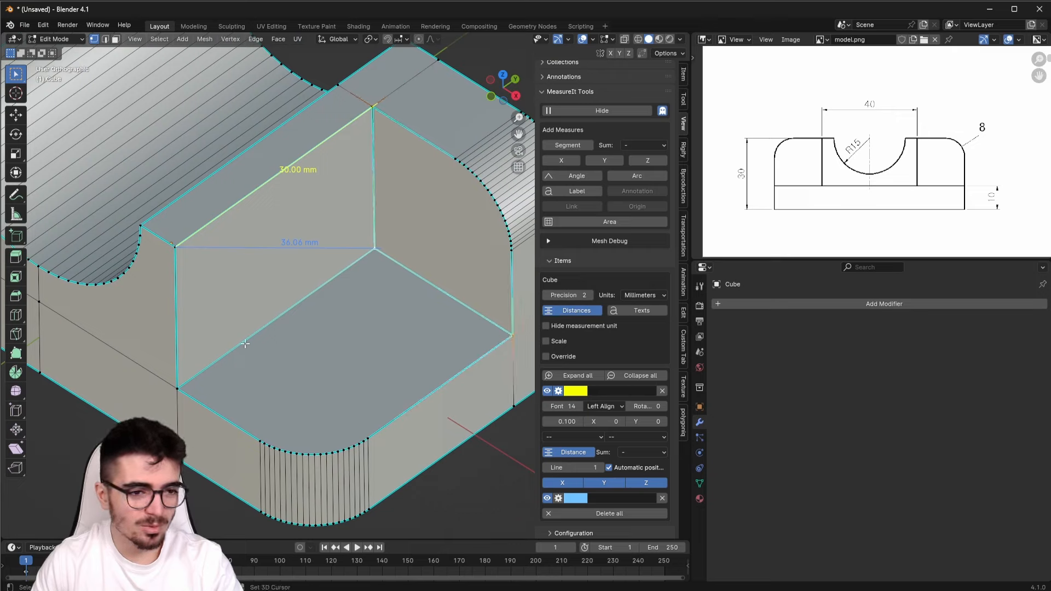
pyautogui.click(178, 390)
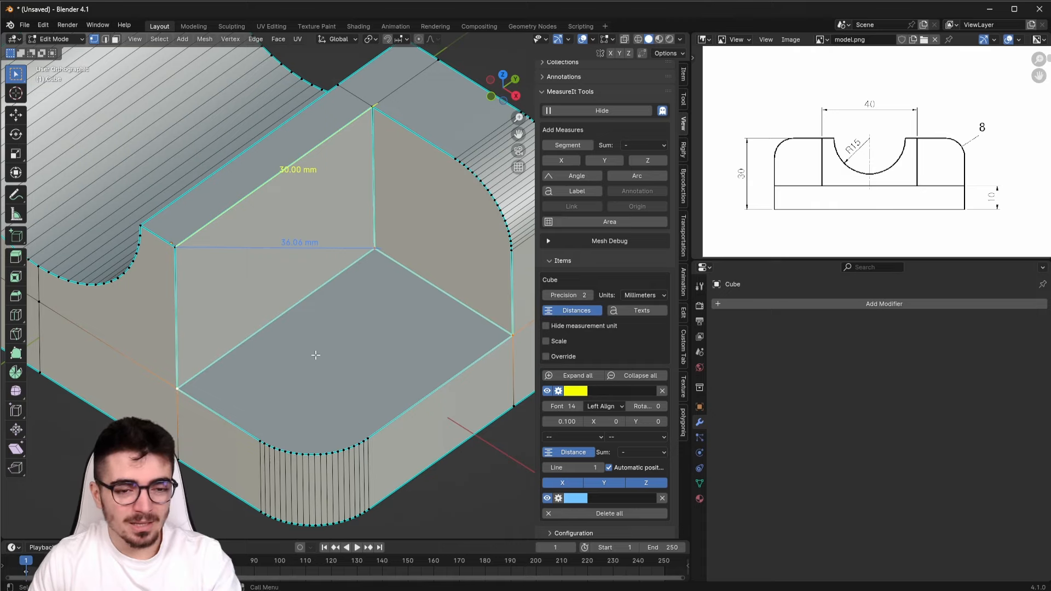
pyautogui.click(569, 175)
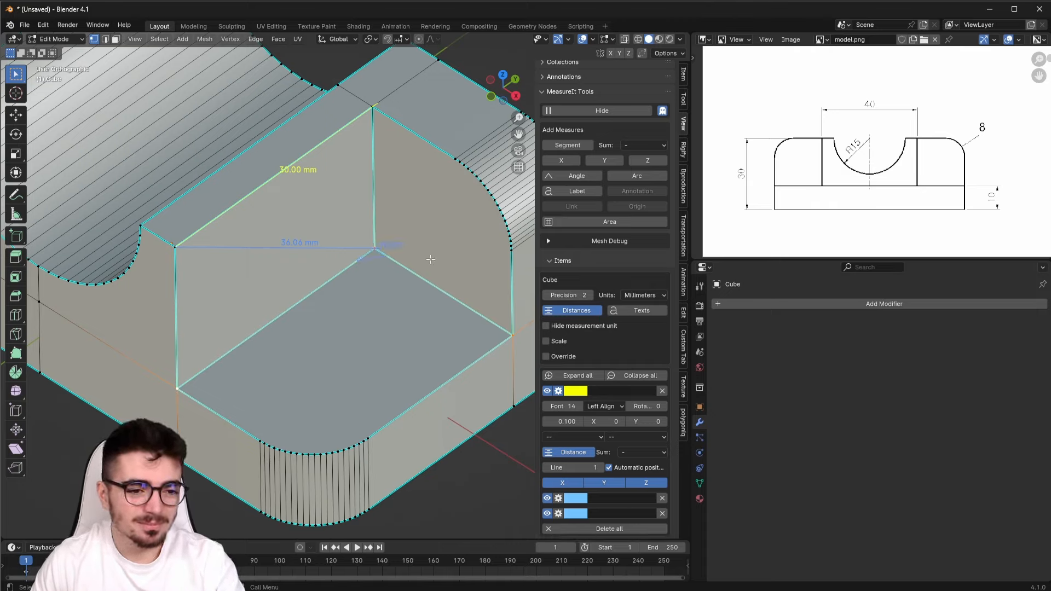
# Change the new angle dimension's colour to a fully saturated orange
pyautogui.scroll(-2, 576, 515)
pyautogui.click(578, 485)
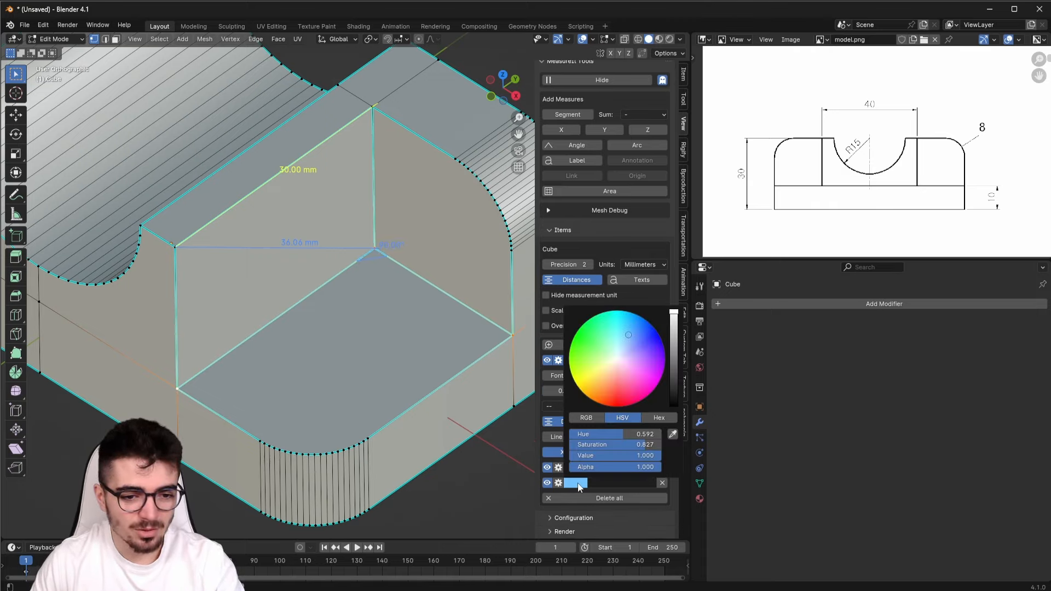
pyautogui.moveTo(610, 371)
pyautogui.mouseDown()
pyautogui.moveTo(580, 390)
pyautogui.moveTo(600, 404)
pyautogui.mouseUp()
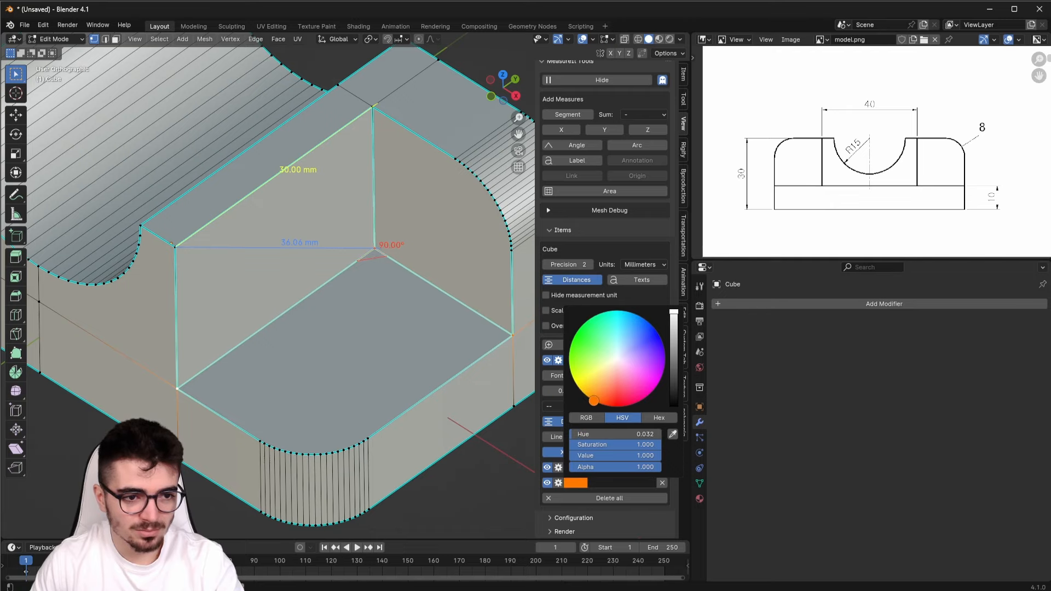
pyautogui.keyDown('shift'); pyautogui.moveTo(350, 298); pyautogui.dragTo(329, 299, button='middle'); pyautogui.keyUp('shift')
pyautogui.scroll(2, 336, 309)
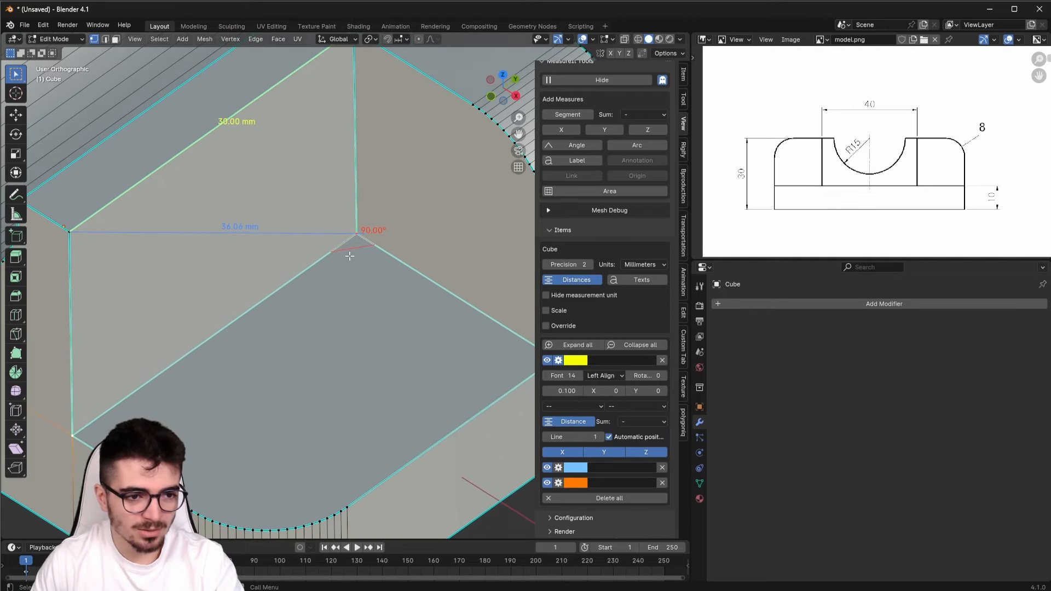
pyautogui.moveTo(350, 245)
pyautogui.mouseDown(button='middle')
pyautogui.moveTo(343, 298)
pyautogui.moveTo(353, 248)
pyautogui.moveTo(369, 242)
pyautogui.mouseUp(button='middle')
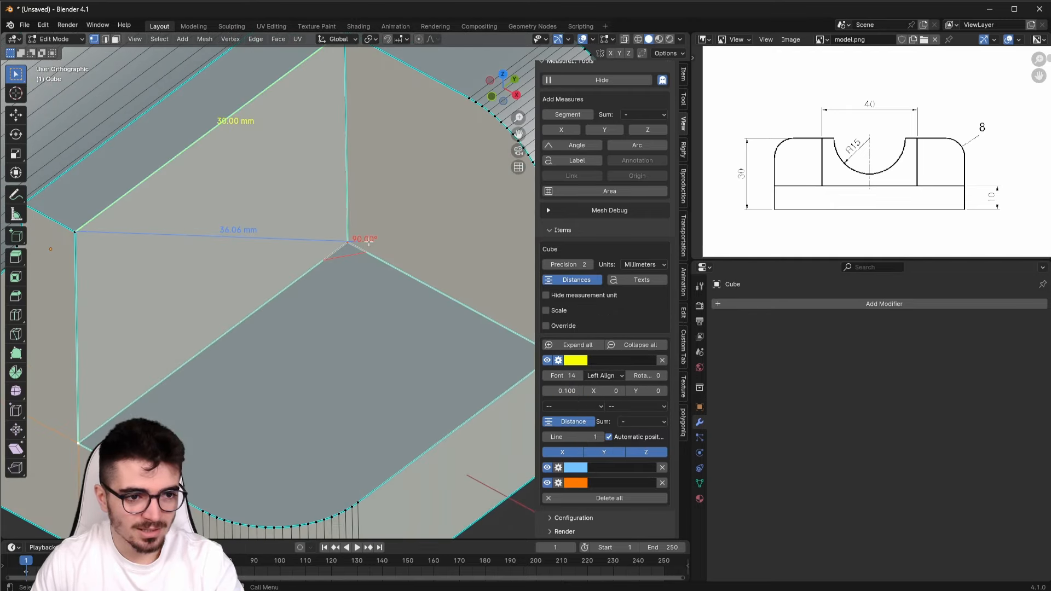
pyautogui.scroll(-2, 399, 281)
pyautogui.moveTo(207, 302); pyautogui.dragTo(189, 295, button='middle')
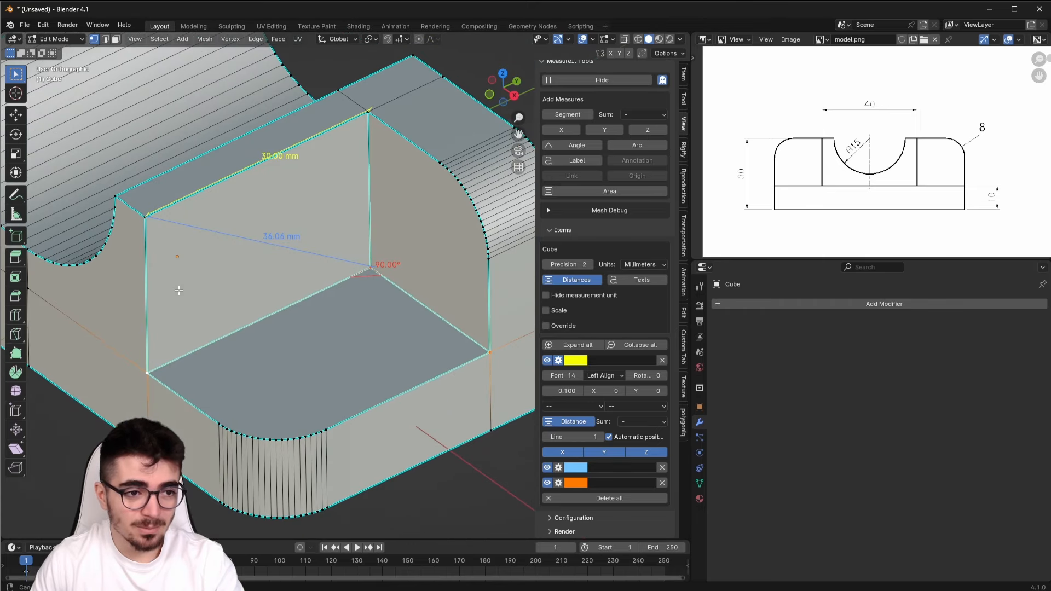
# Try moving the recess wall's front upper corner vertex freely and along Z to test the dimensions
pyautogui.keyDown('shift'); pyautogui.moveTo(238, 256); pyautogui.dragTo(328, 289, button='middle'); pyautogui.keyUp('shift')
pyautogui.scroll(1, 227, 267)
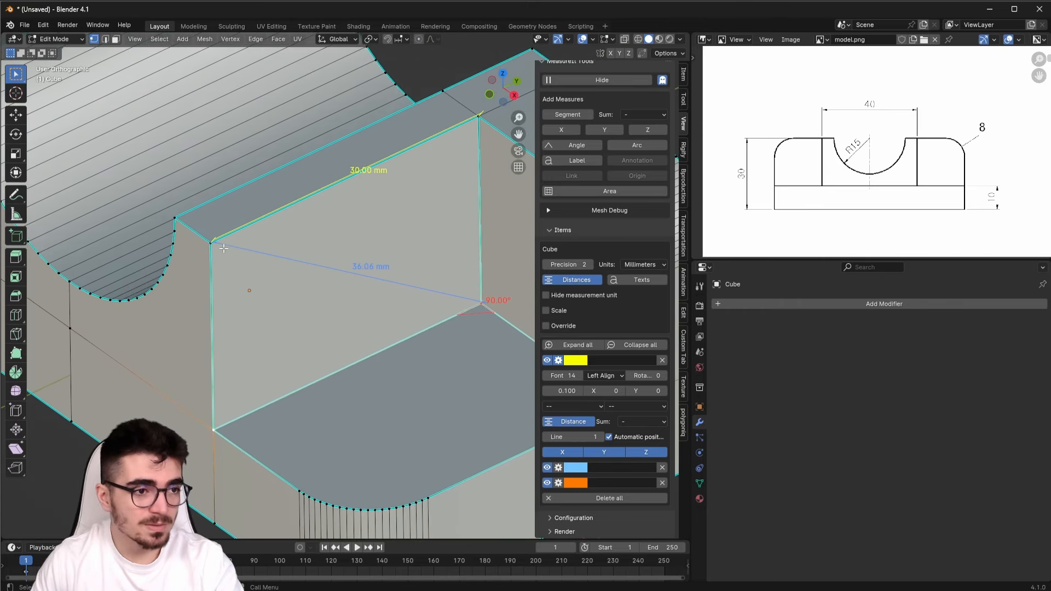
pyautogui.click(202, 241)
pyautogui.press('g')
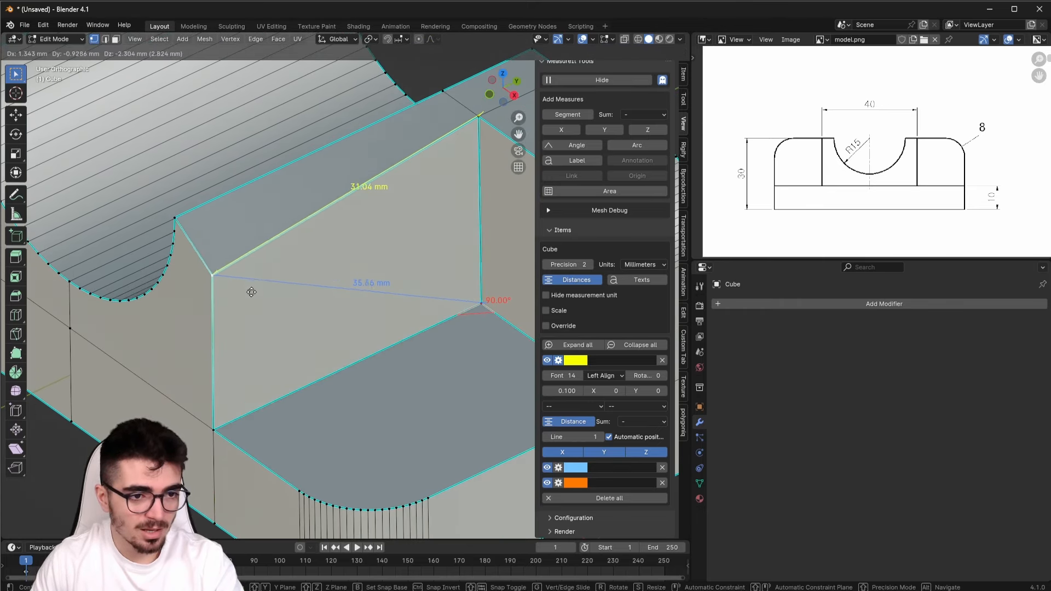
pyautogui.press('z')
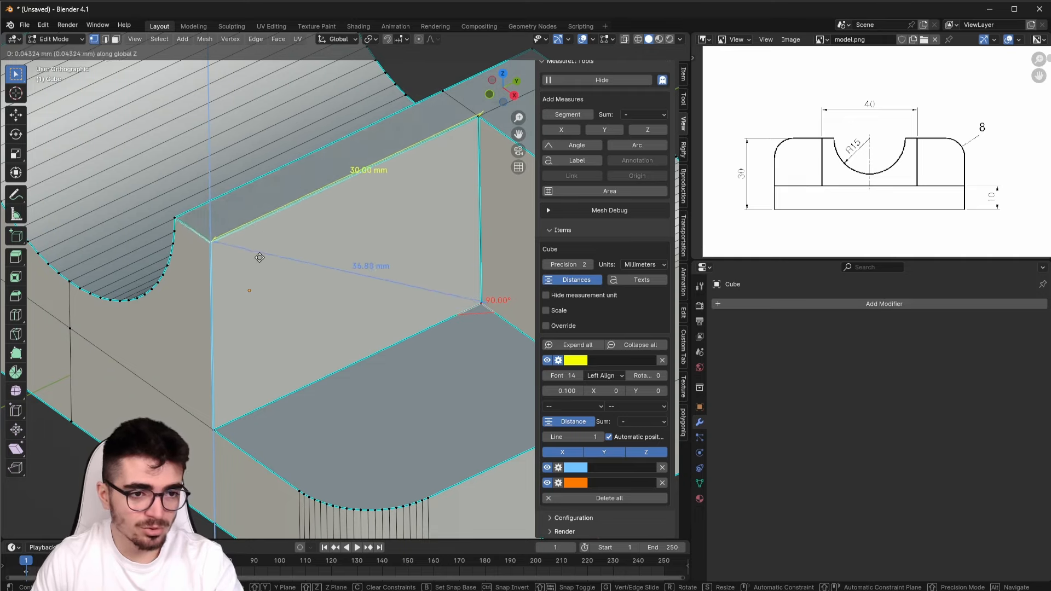
pyautogui.click(262, 227)
# Try moving the recess floor's front inner corner vertex along X to test the angle dimension
pyautogui.keyDown('shift'); pyautogui.moveTo(301, 354); pyautogui.dragTo(252, 290, button='middle'); pyautogui.keyUp('shift')
pyautogui.click(163, 374)
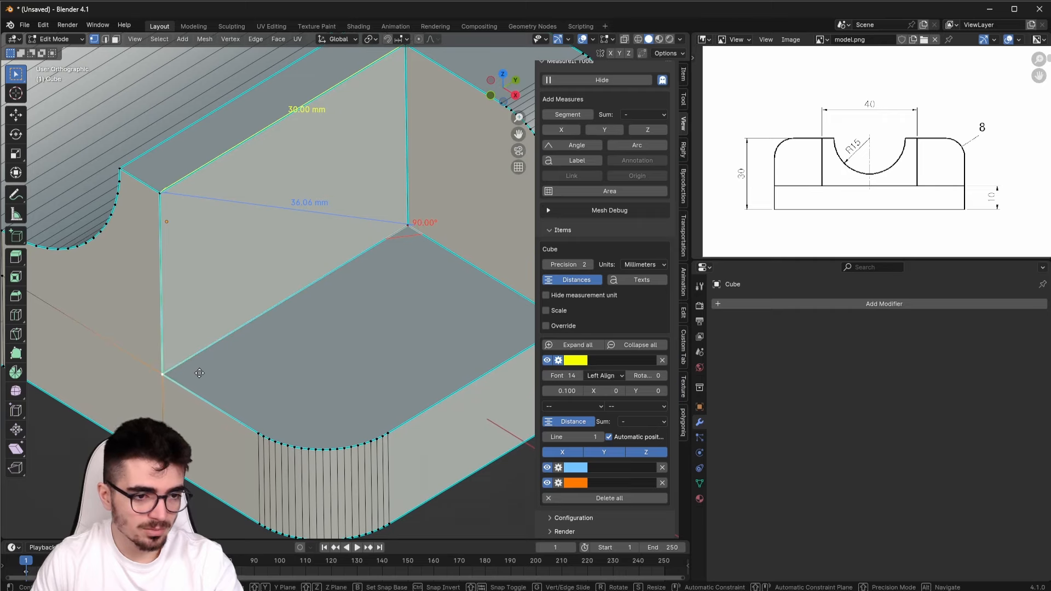
pyautogui.press('g')
pyautogui.press('x')
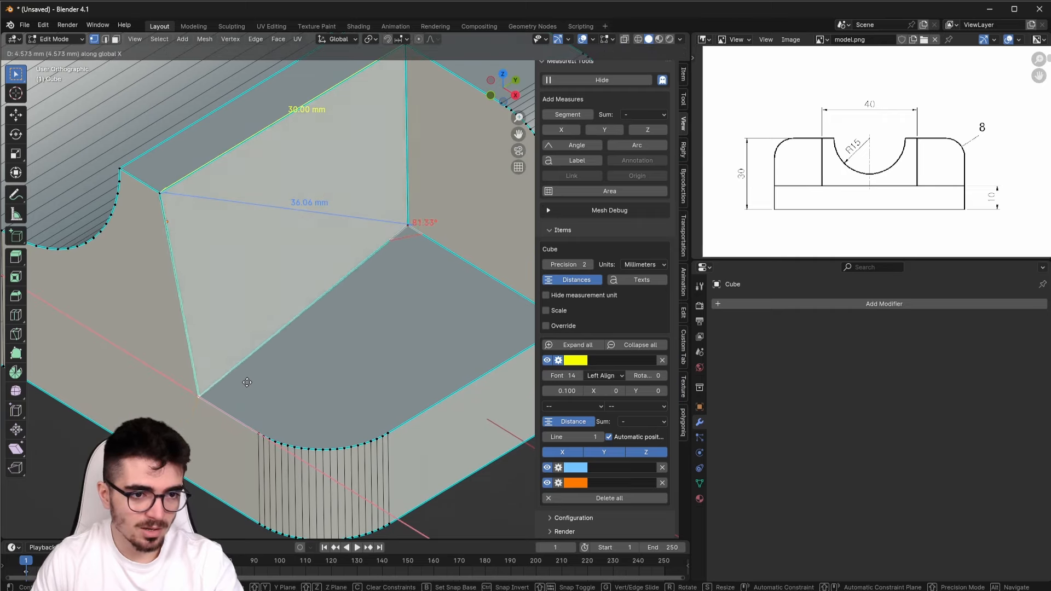
pyautogui.press('Escape')
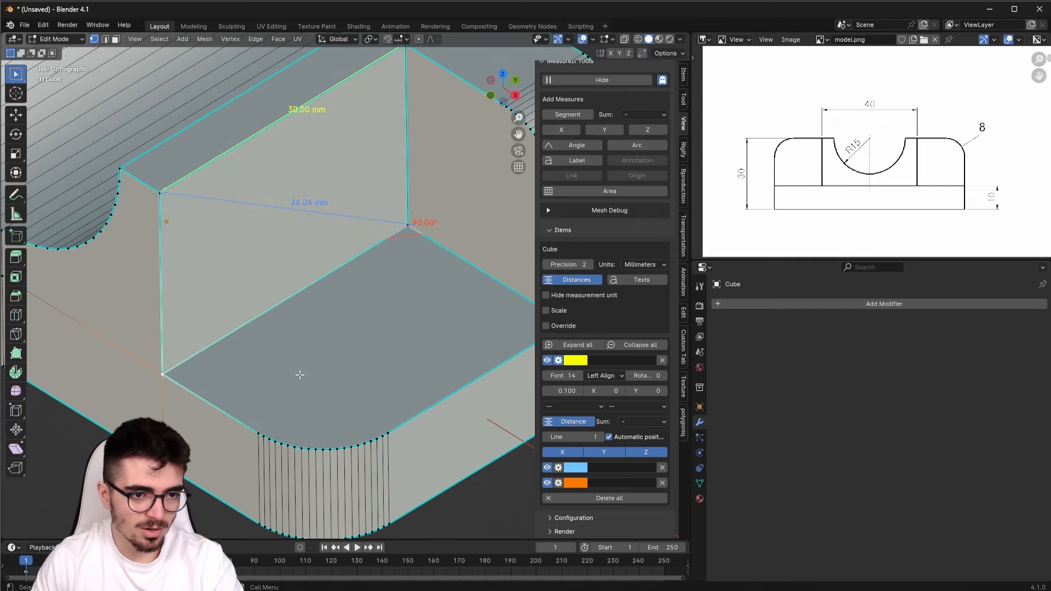
# Return to Object Mode and toggle the blue diagonal dimension's visibility off and back on
pyautogui.keyDown('shift'); pyautogui.moveTo(324, 221); pyautogui.dragTo(279, 285, button='middle'); pyautogui.keyUp('shift')
pyautogui.scroll(-2, 278, 295)
pyautogui.press('Tab')
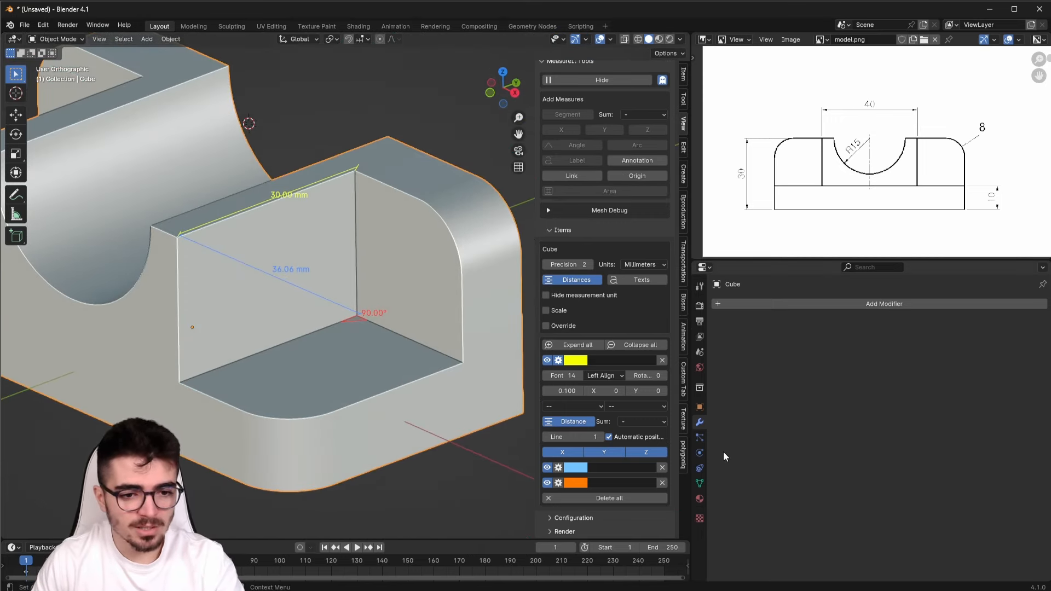
pyautogui.click(547, 468)
pyautogui.click(547, 468)
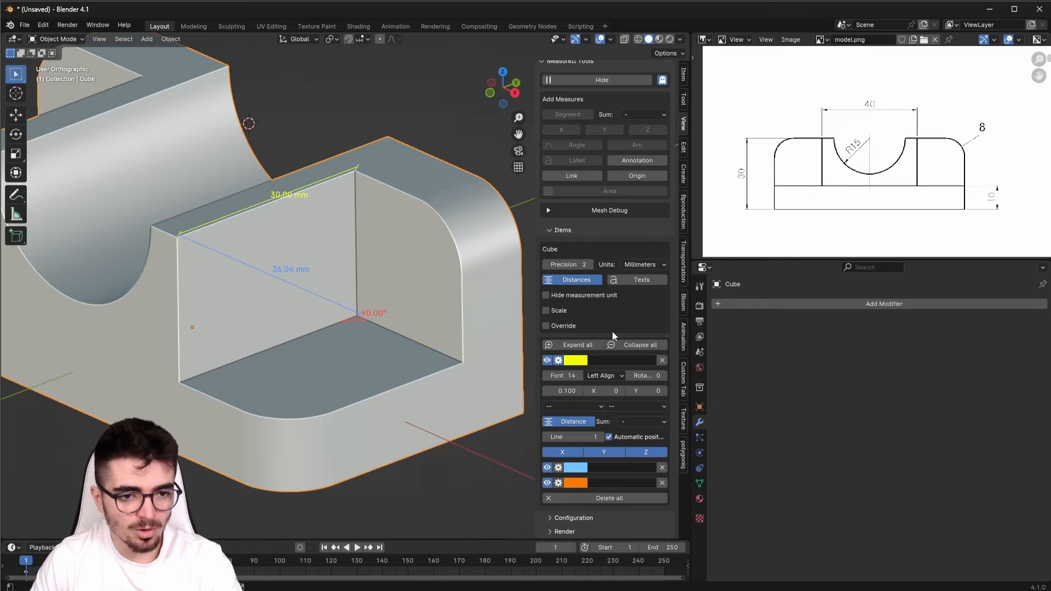
# Collapse the yellow dimension's settings and hide the sidebar to show the whole dimensioned part
pyautogui.click(558, 361)
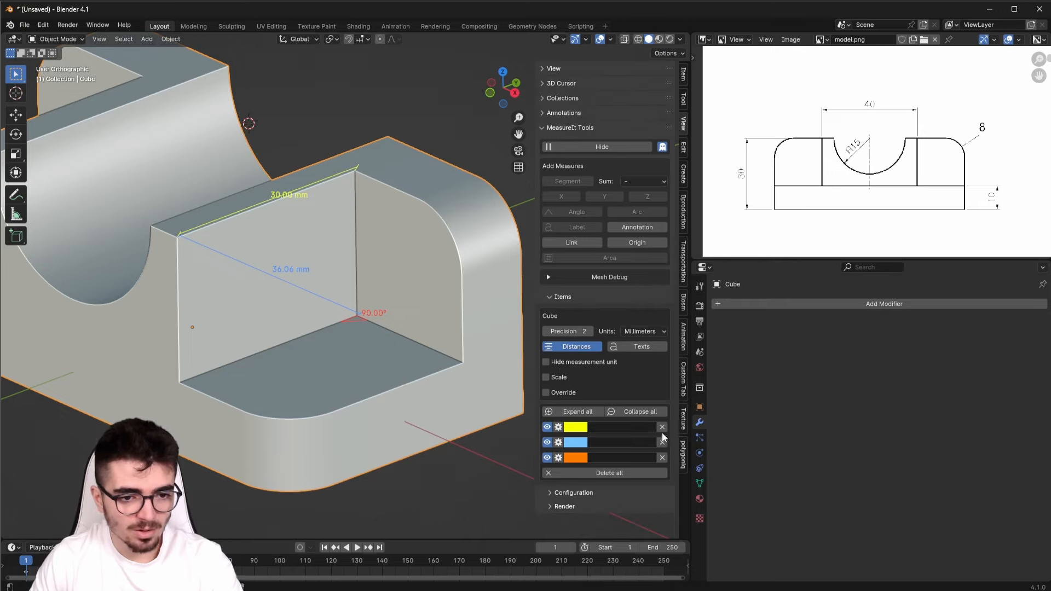
pyautogui.scroll(-3, 318, 383)
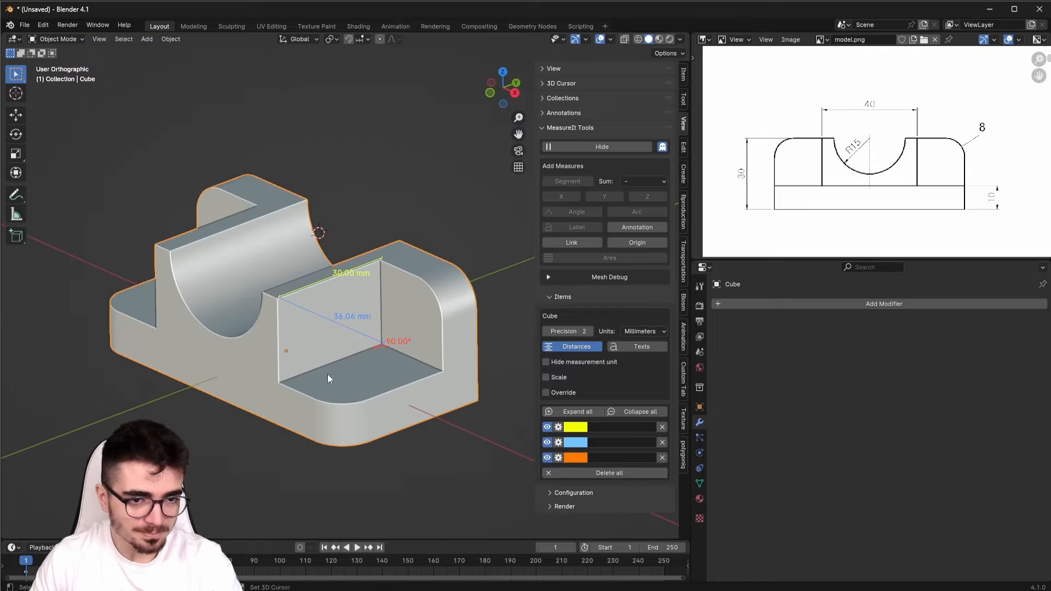
pyautogui.press('n')
pyautogui.scroll(2, 295, 320)
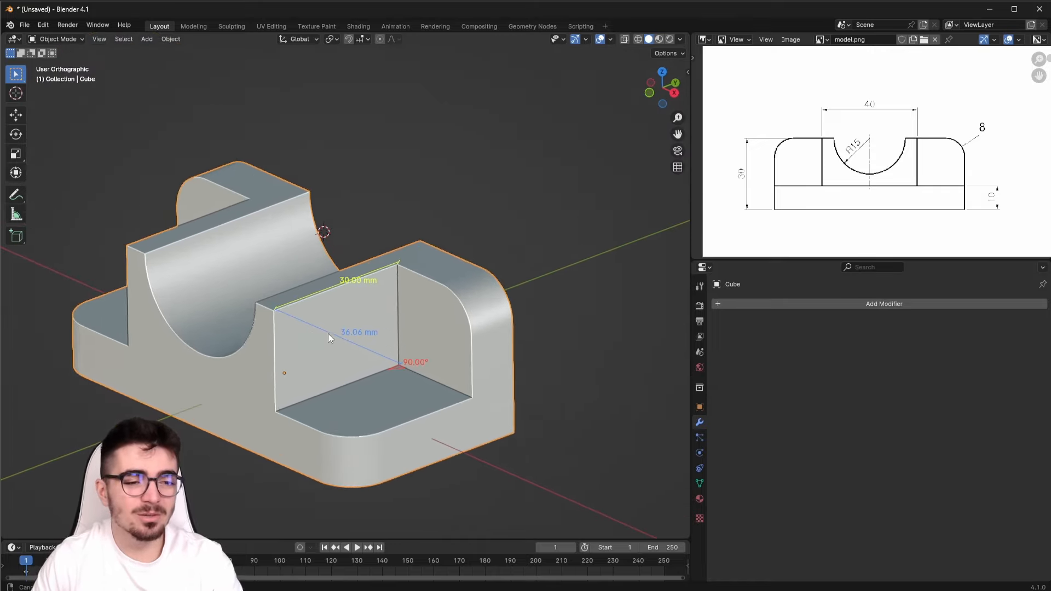